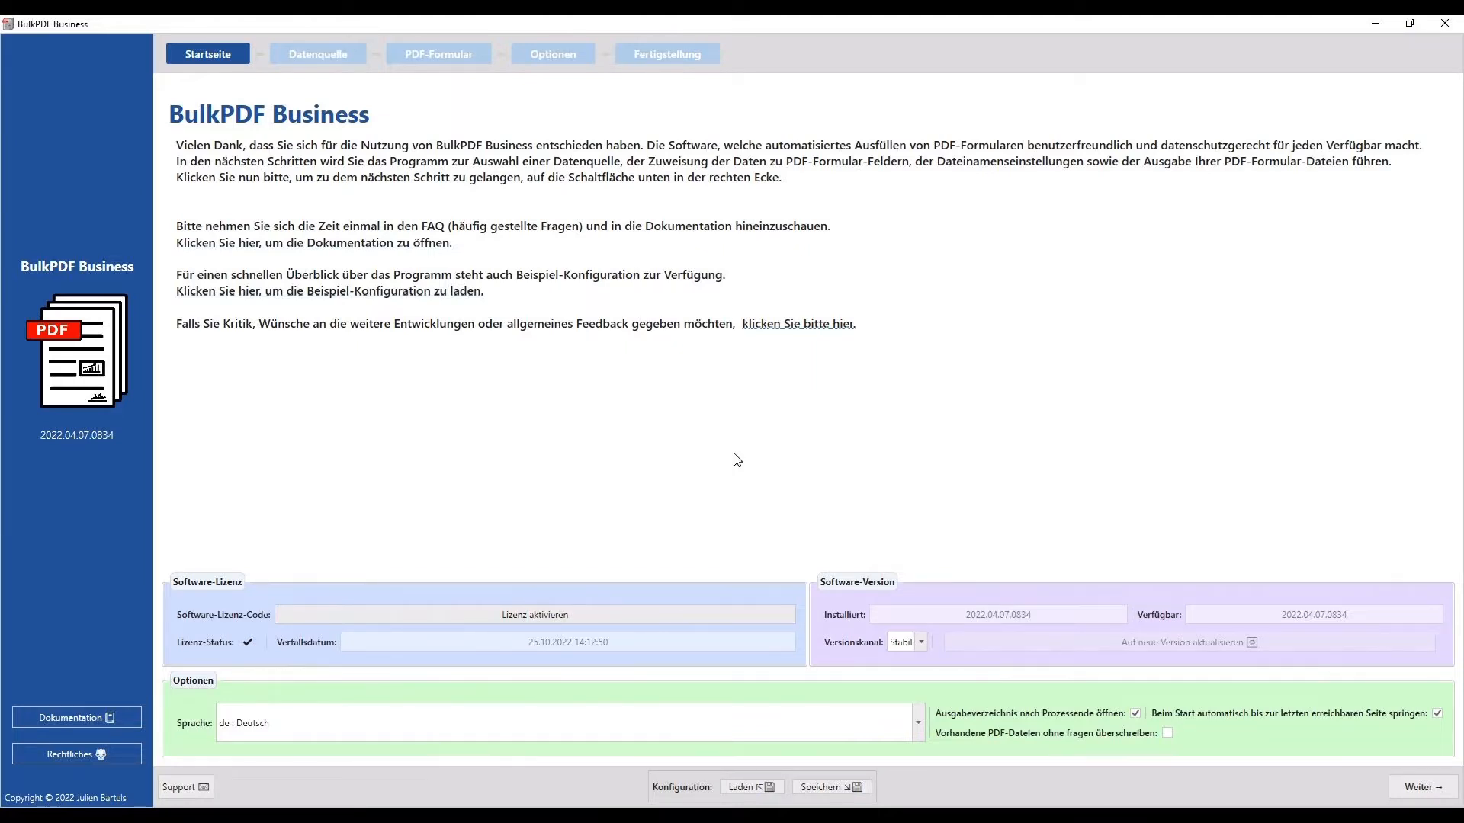
Advance from the start page to the data source selection
{"action": "left_click", "coordinate": [710, 818]}
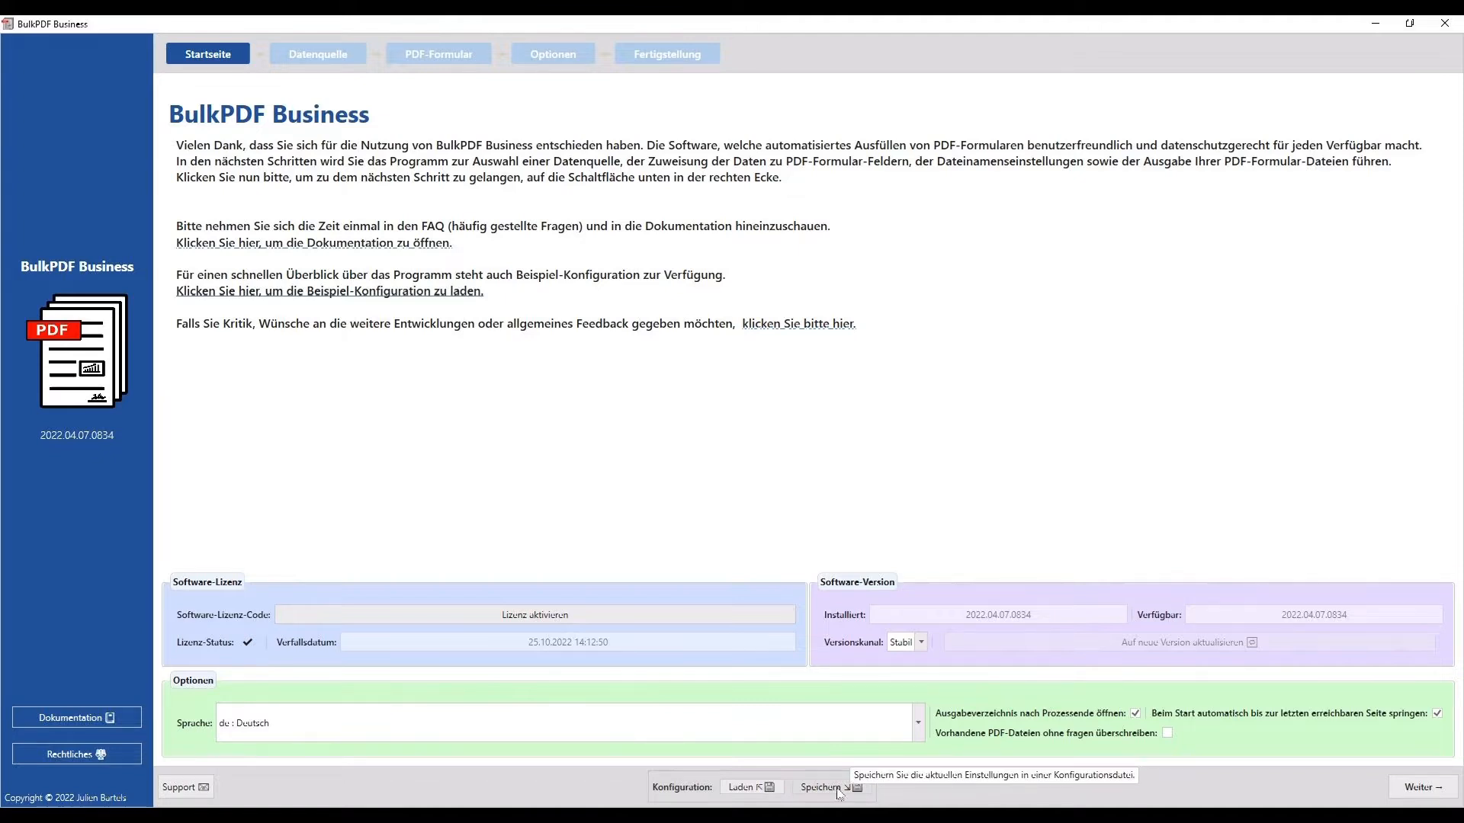
{"action": "left_click", "coordinate": [1446, 791]}
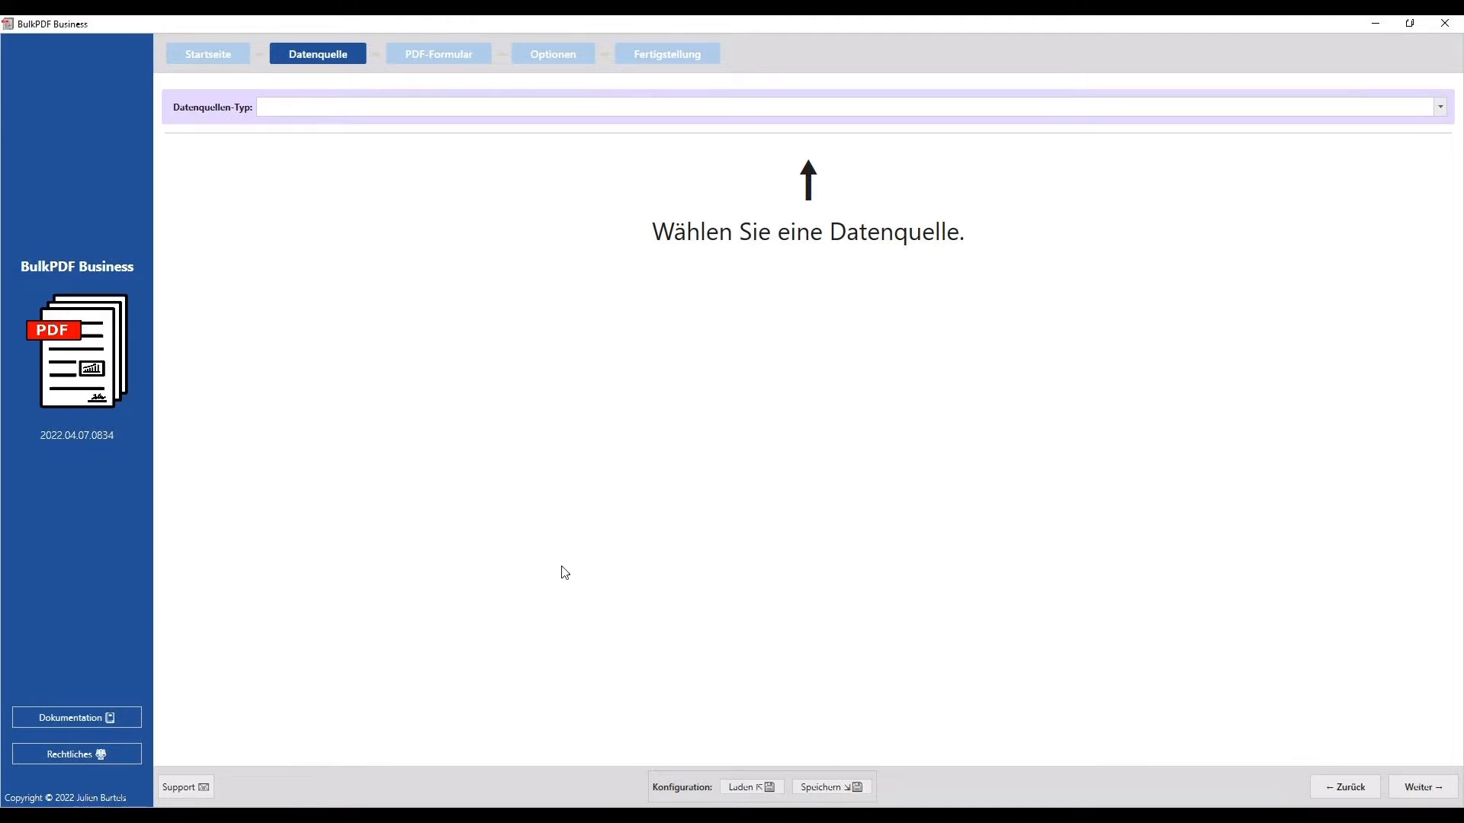
Switch to LibreOffice Calc, inspect the surname column and row 5 of the customer table in ProcessExample.xlsx, and return to BulkPDF Business
{"action": "key", "text": "alt+Tab"}
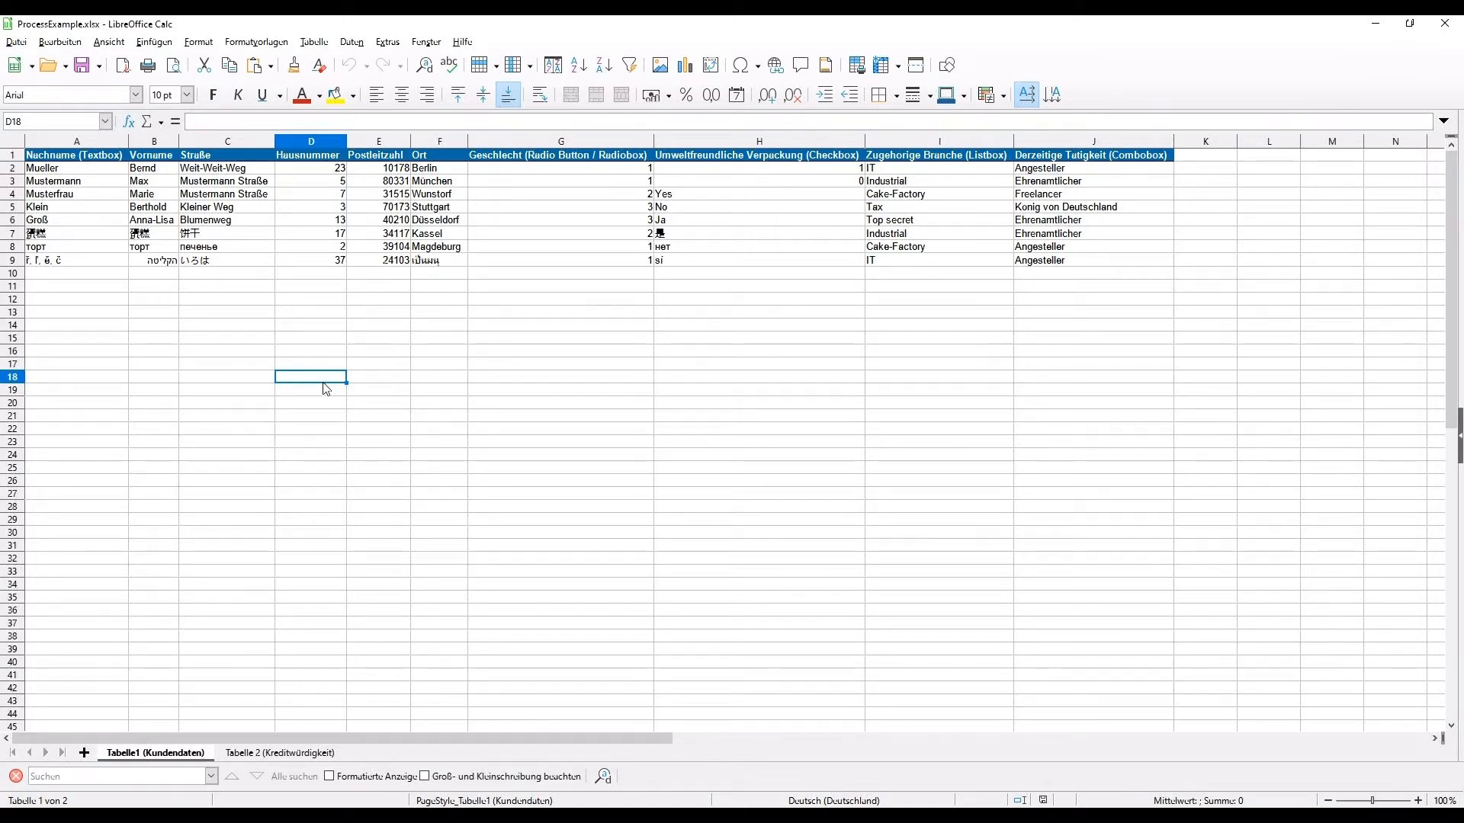
{"action": "left_click", "coordinate": [89, 142]}
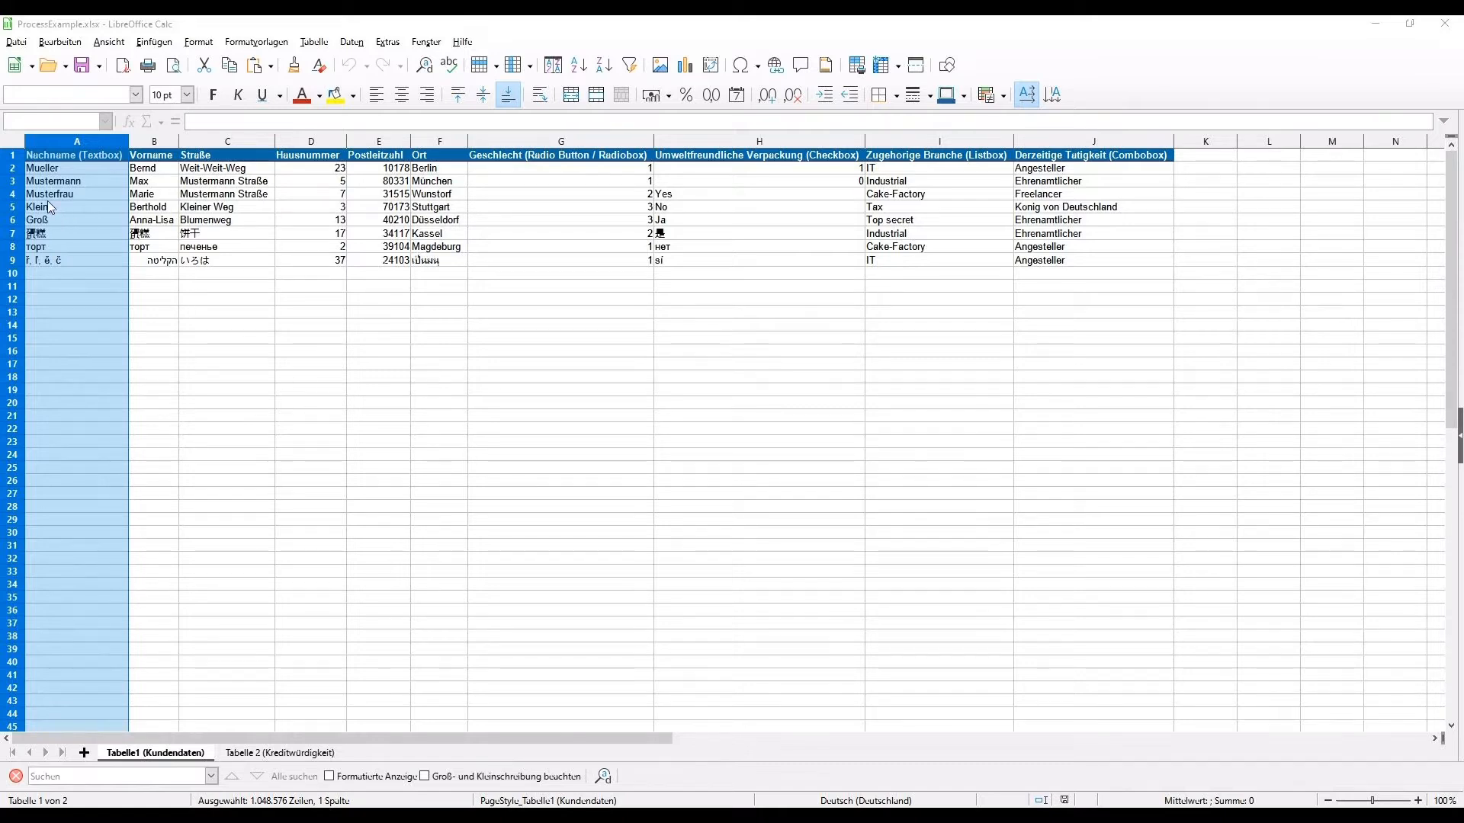
{"action": "left_click", "coordinate": [13, 208]}
{"action": "key", "text": "alt+Tab"}
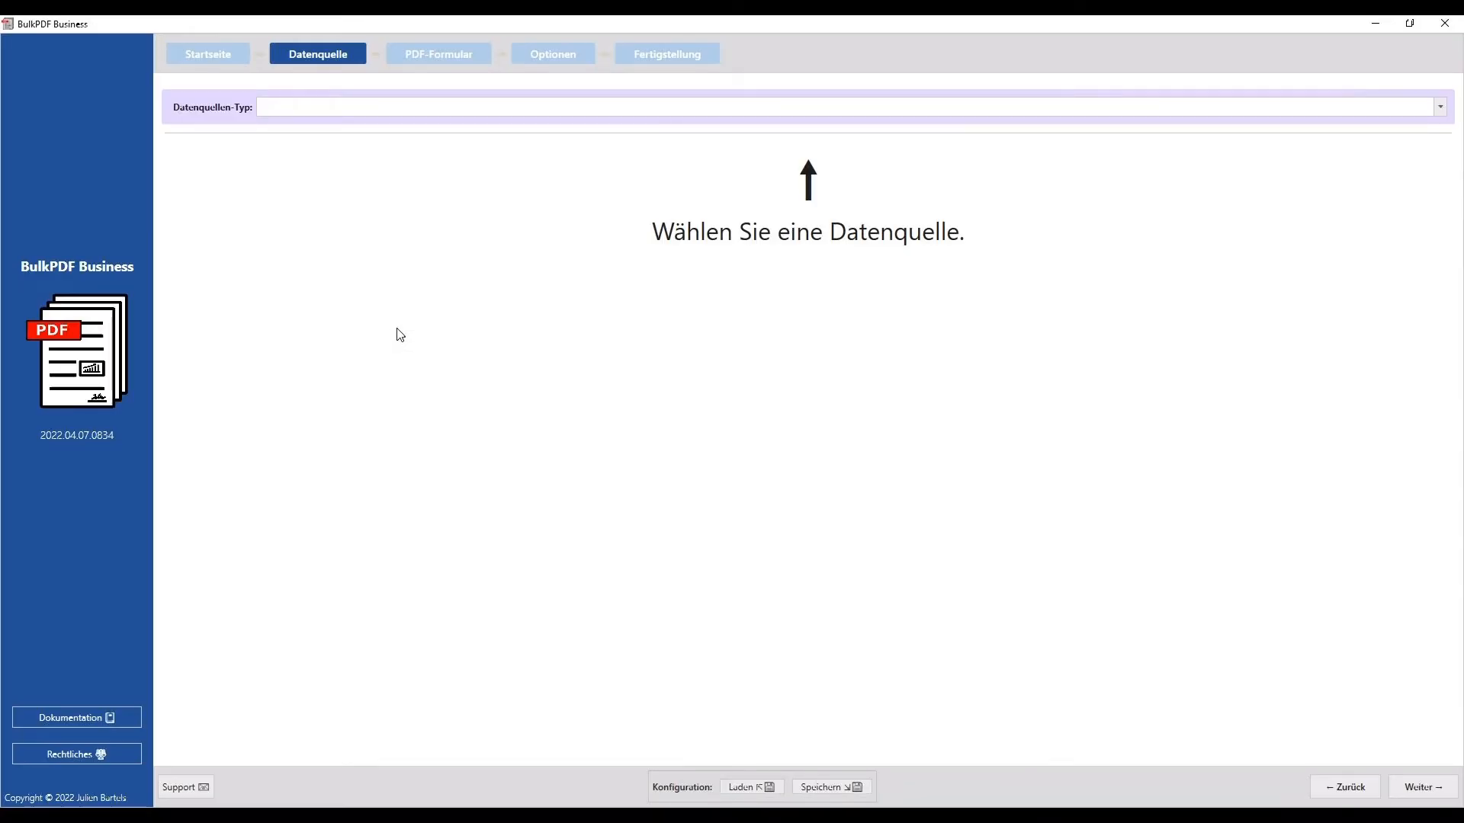
Load ProcessExample.xlsx as a Tabellenkalkulation / Excel data source, using the table Tabelle1 (Kundendaten)
{"action": "left_click", "coordinate": [816, 108]}
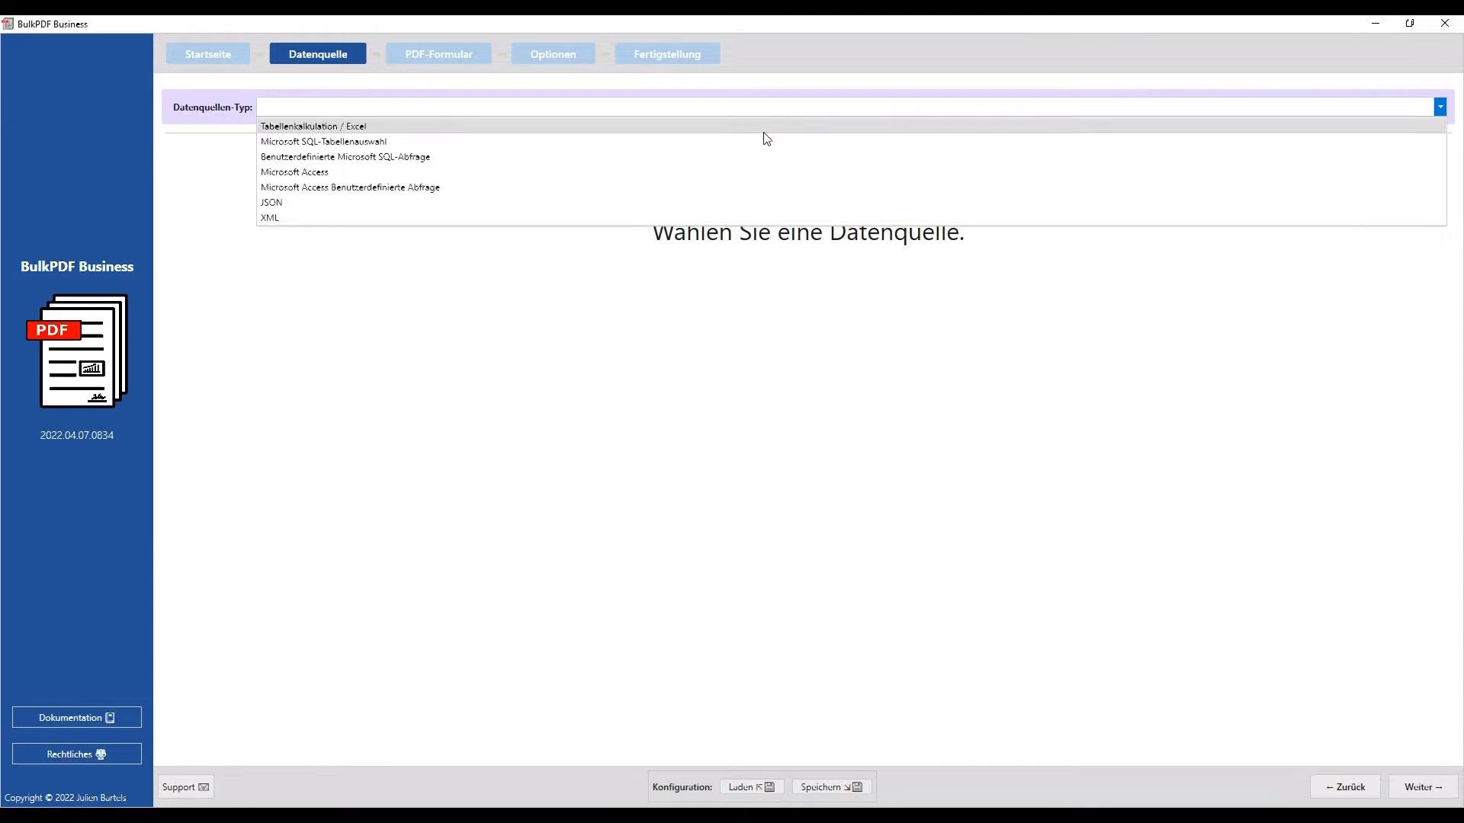
{"action": "left_click", "coordinate": [763, 129]}
{"action": "left_click", "coordinate": [1430, 181]}
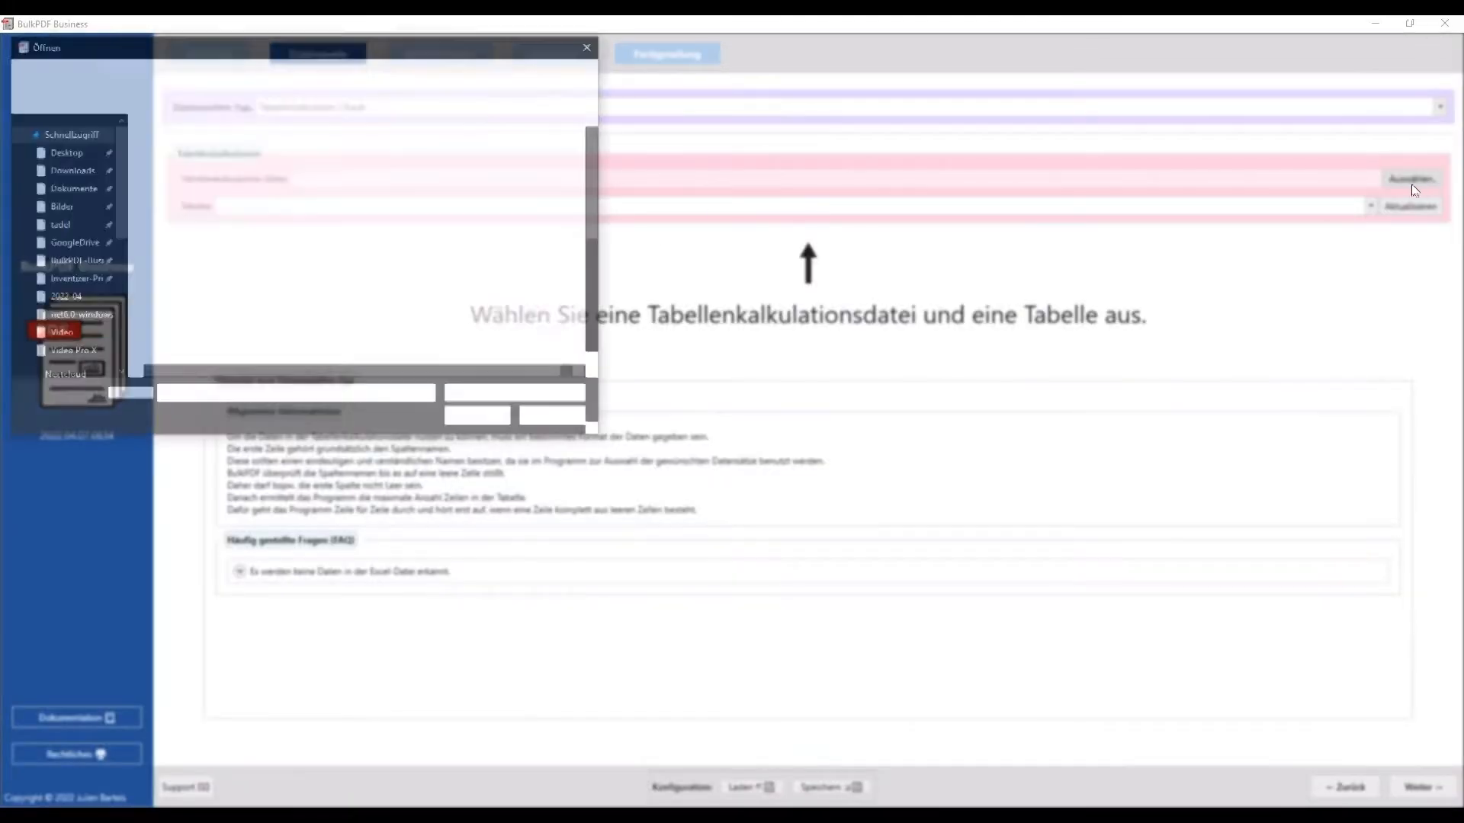
{"action": "left_click_drag", "start_coordinate": [599, 196], "coordinate": [598, 334]}
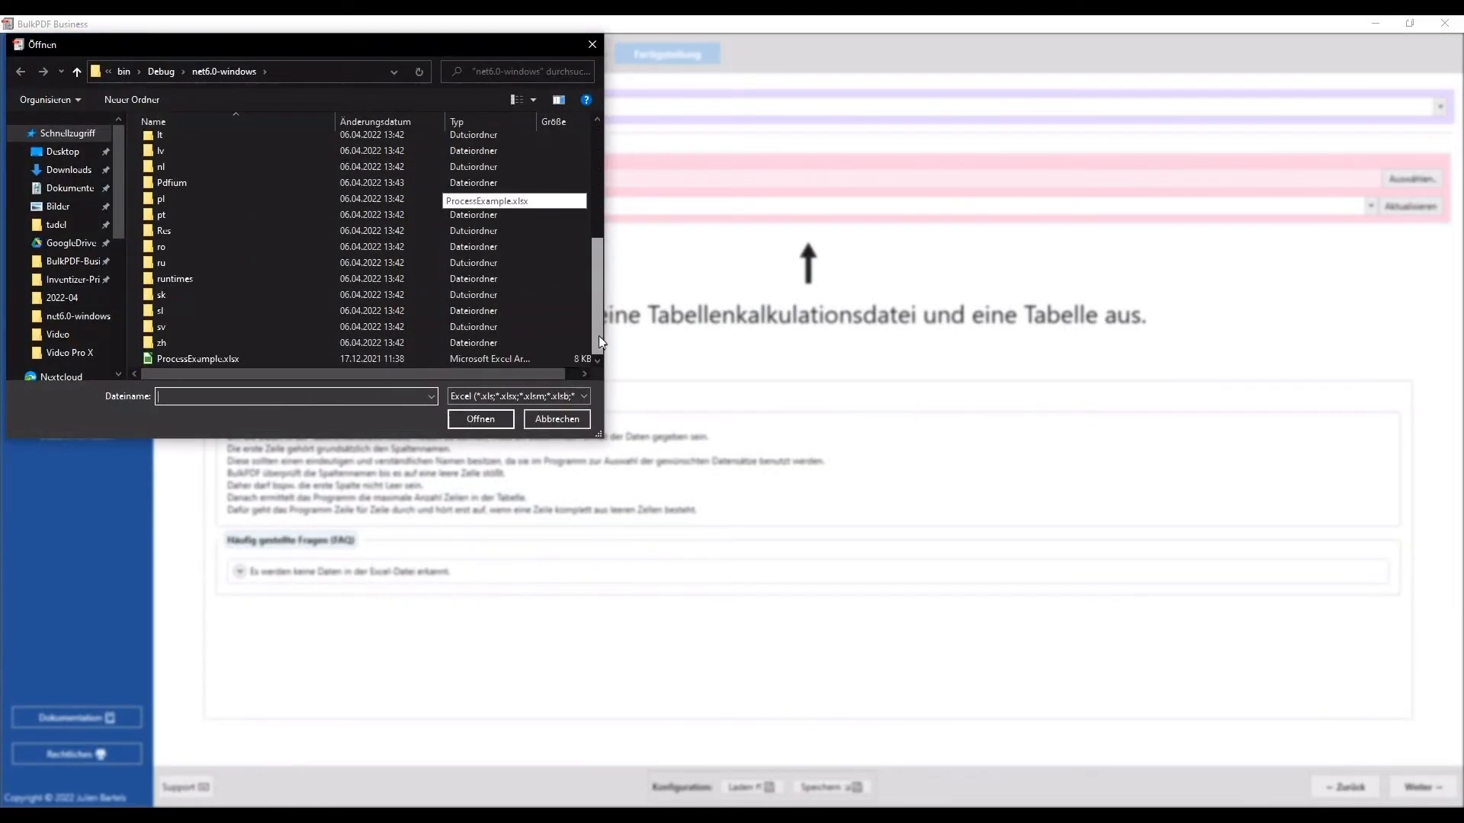
{"action": "double_click", "coordinate": [230, 361]}
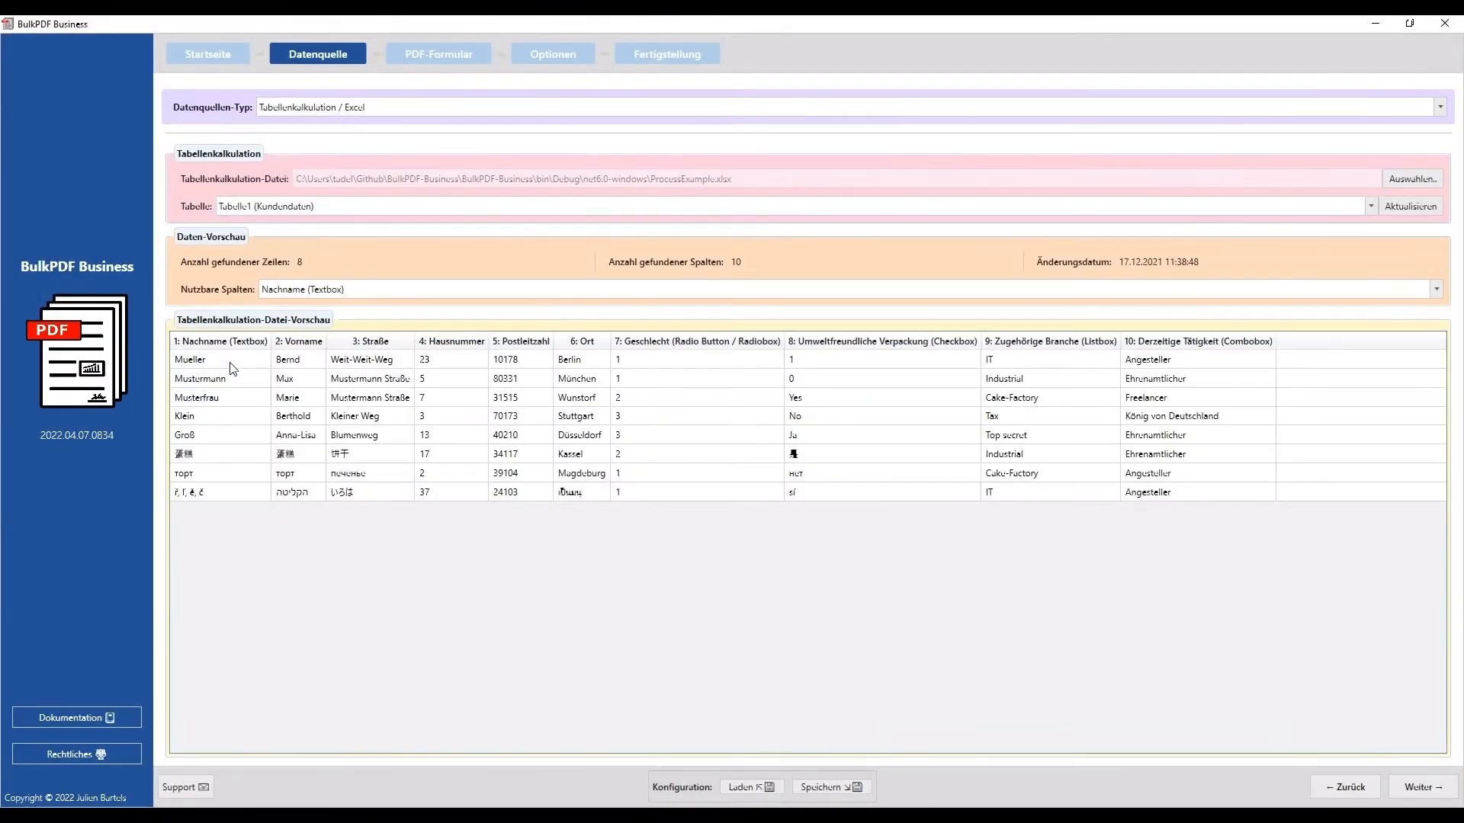
{"action": "left_click", "coordinate": [355, 209]}
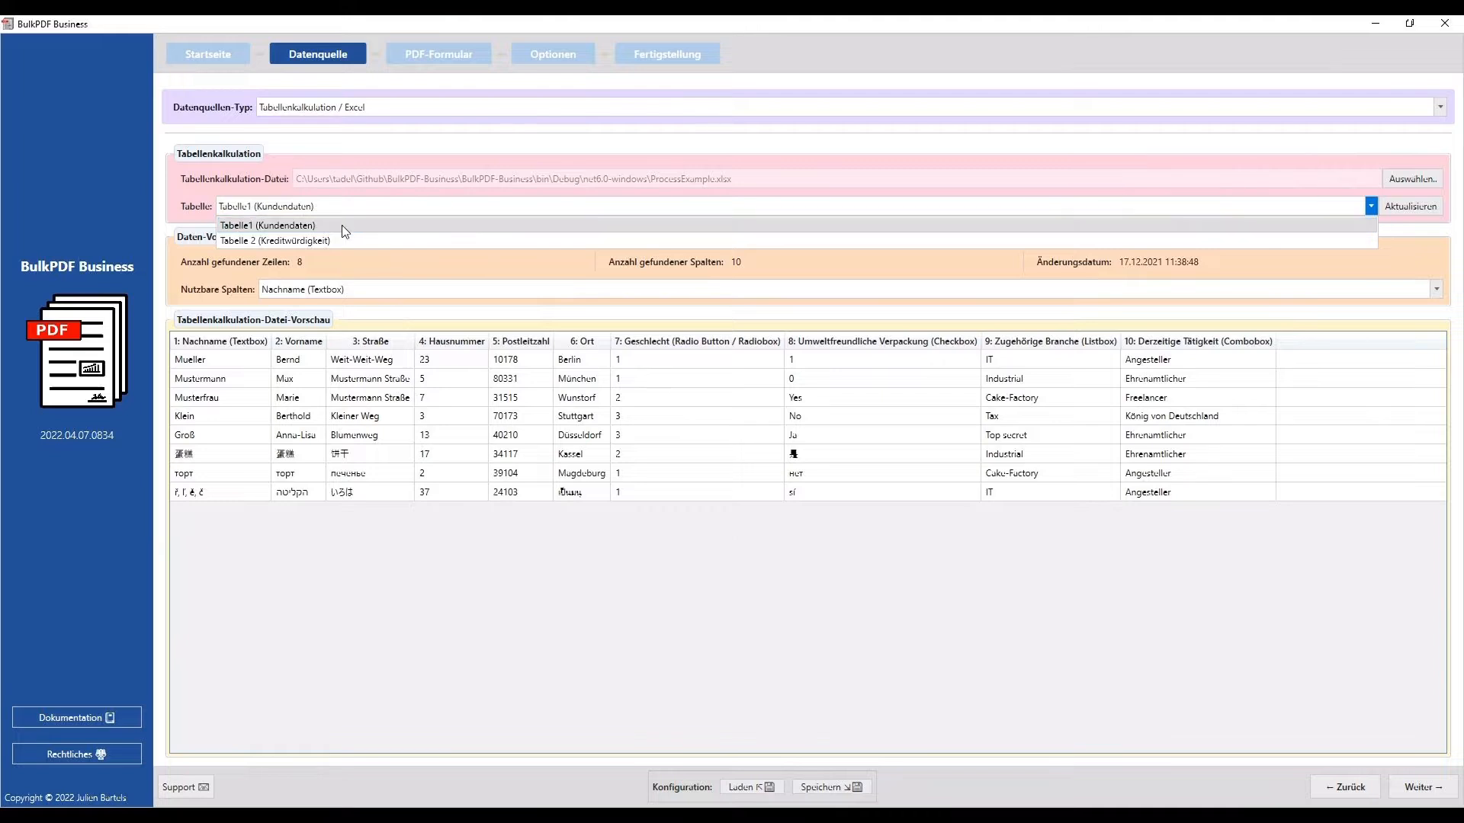
{"action": "left_click", "coordinate": [341, 226]}
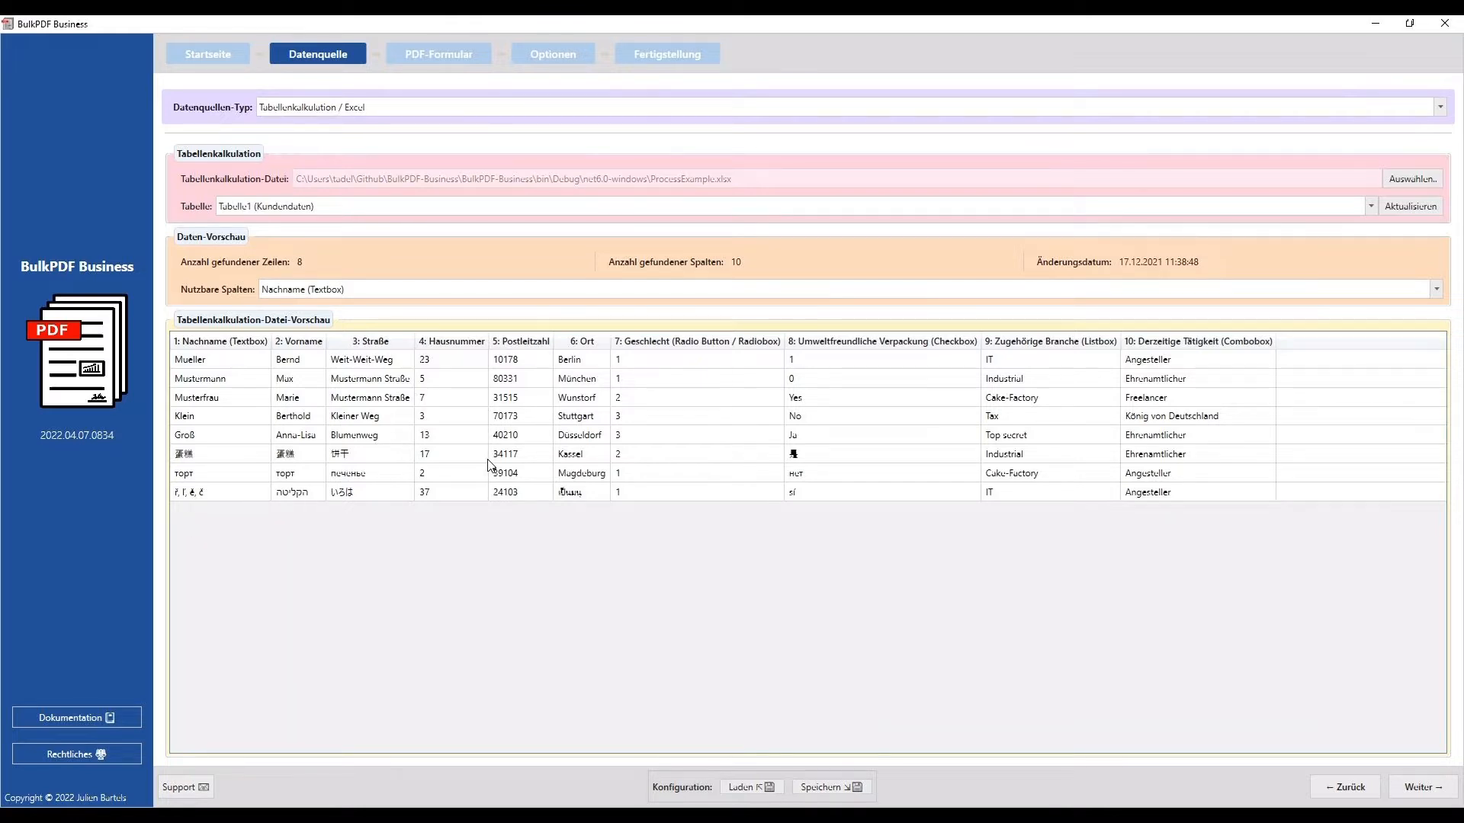
Continue to the PDF form page and load ProcessExample.pdf as the form
{"action": "left_click", "coordinate": [1416, 785]}
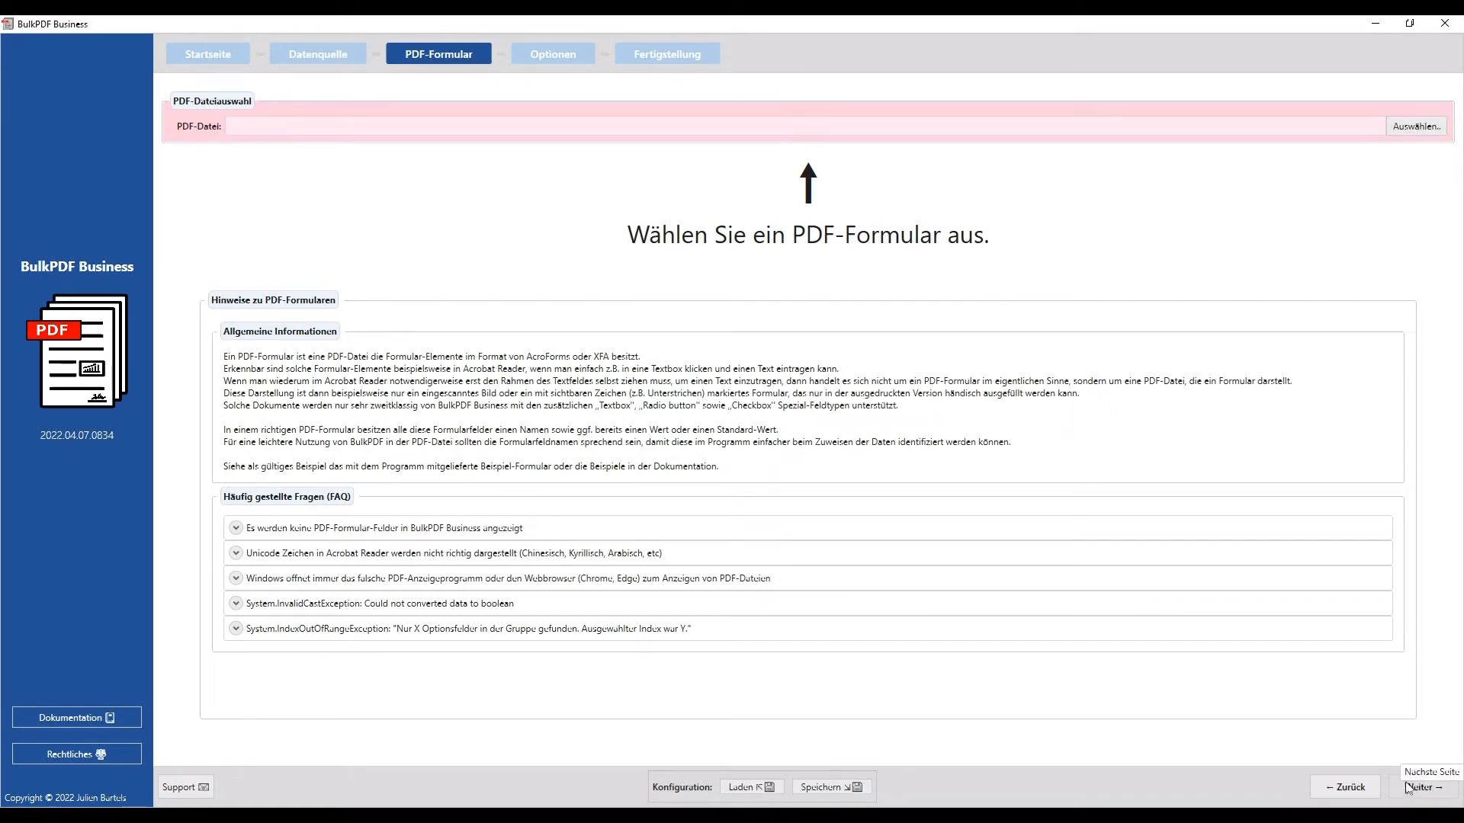
{"action": "left_click", "coordinate": [1409, 128]}
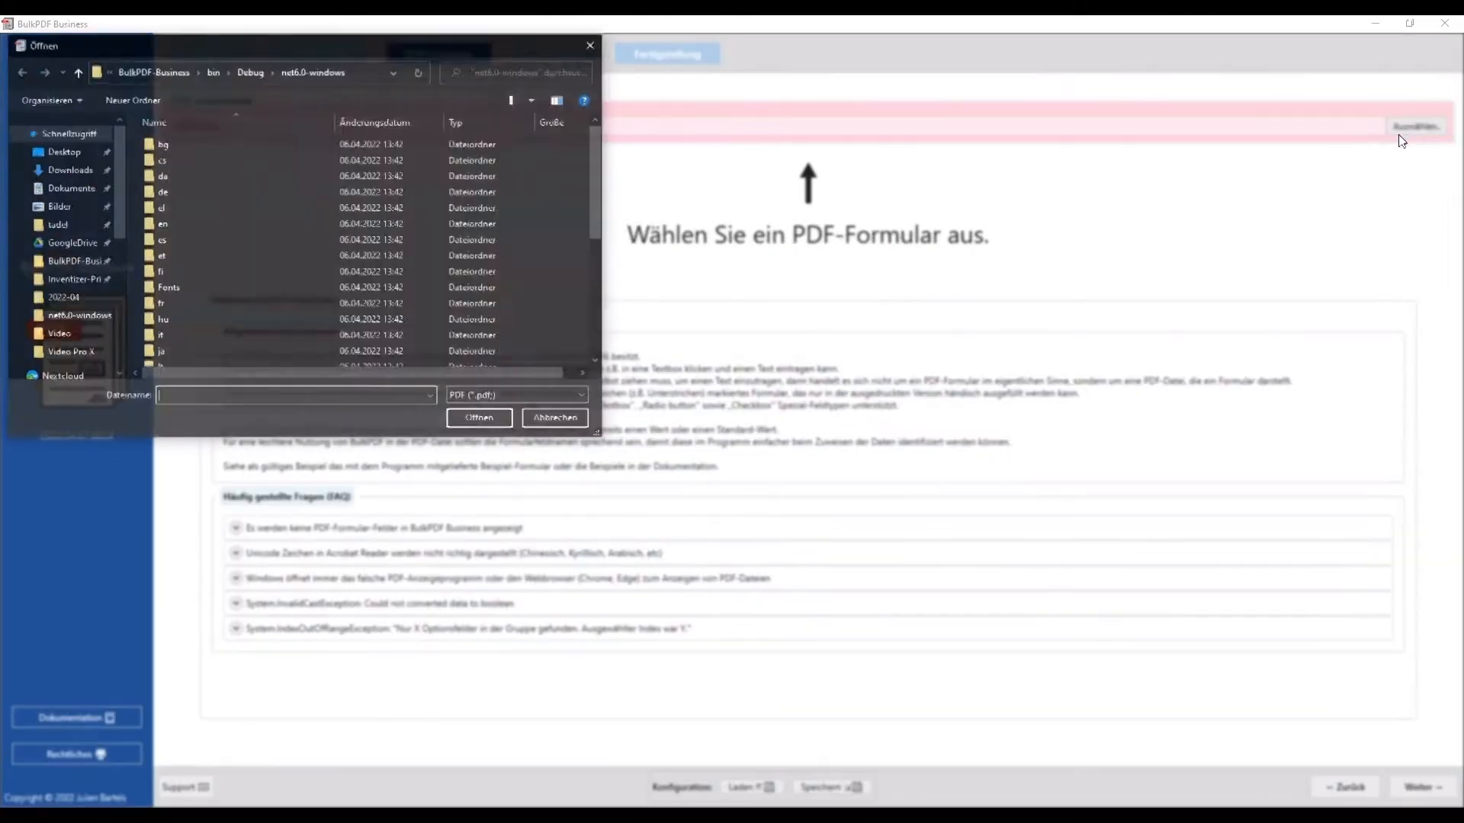
{"action": "left_click_drag", "start_coordinate": [596, 186], "coordinate": [592, 314]}
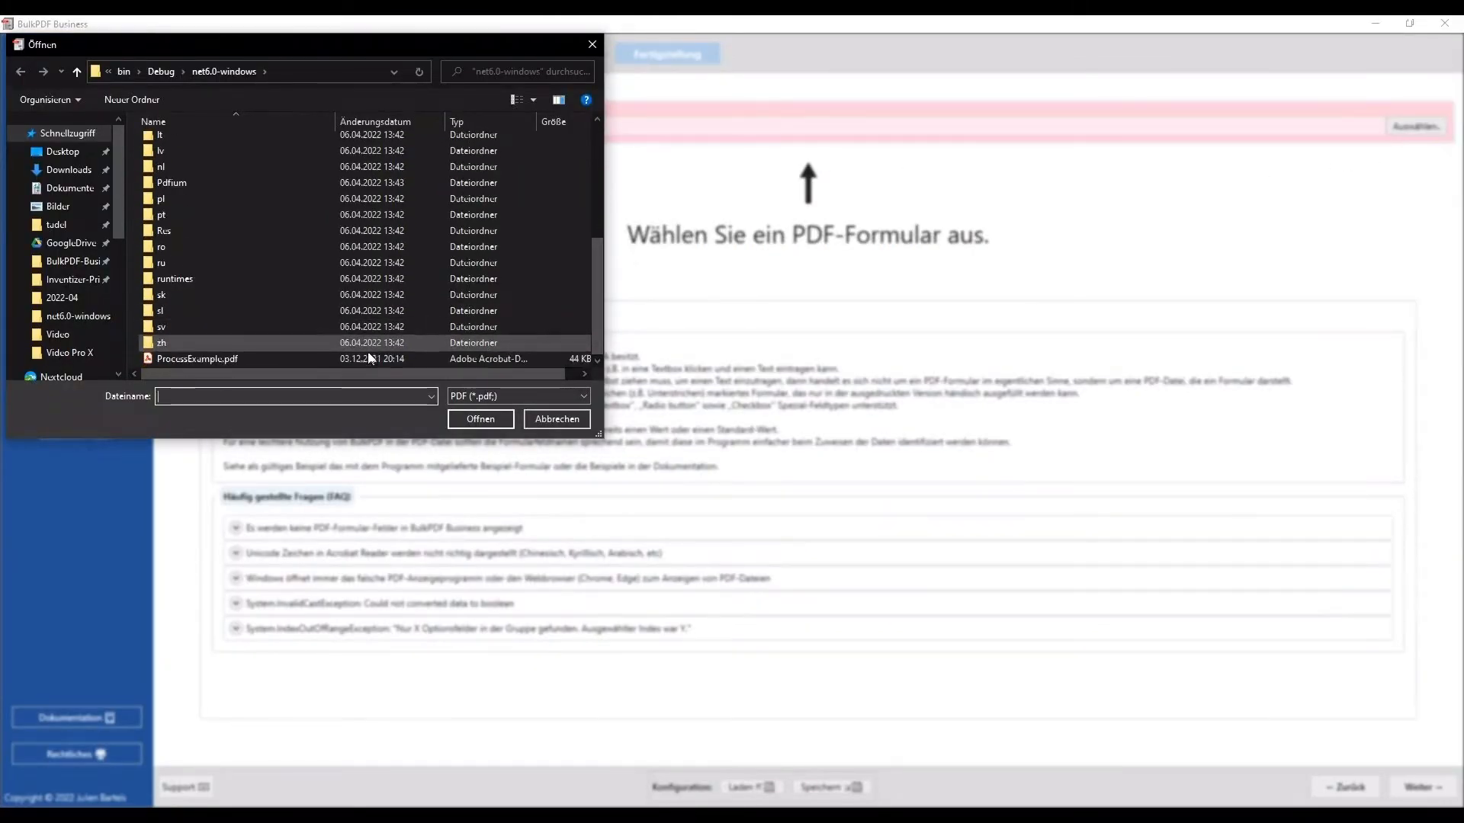
{"action": "double_click", "coordinate": [333, 359]}
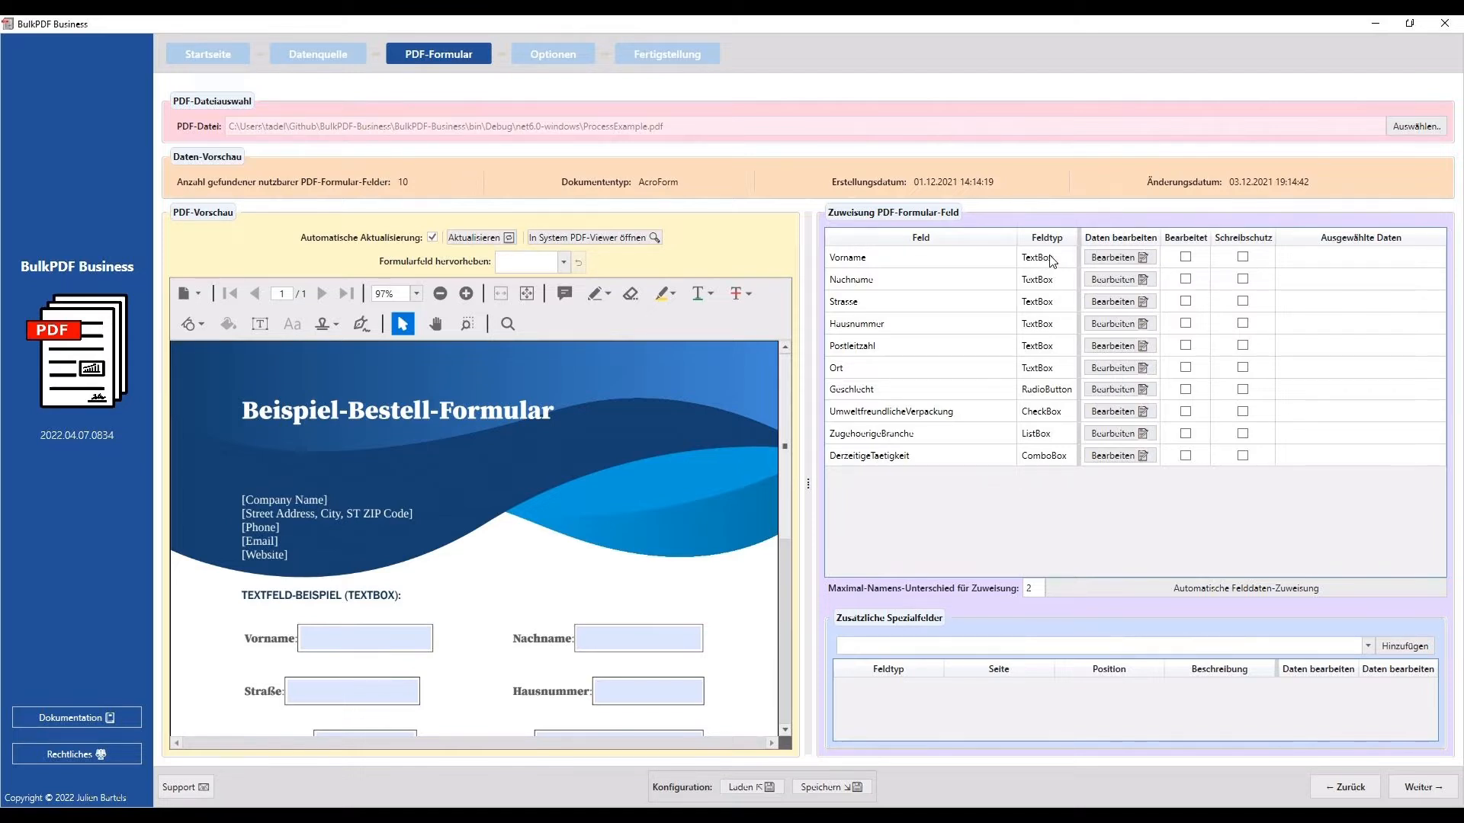
Assign the data source column Vorname to the Vorname text field of the form
{"action": "left_click", "coordinate": [1104, 254]}
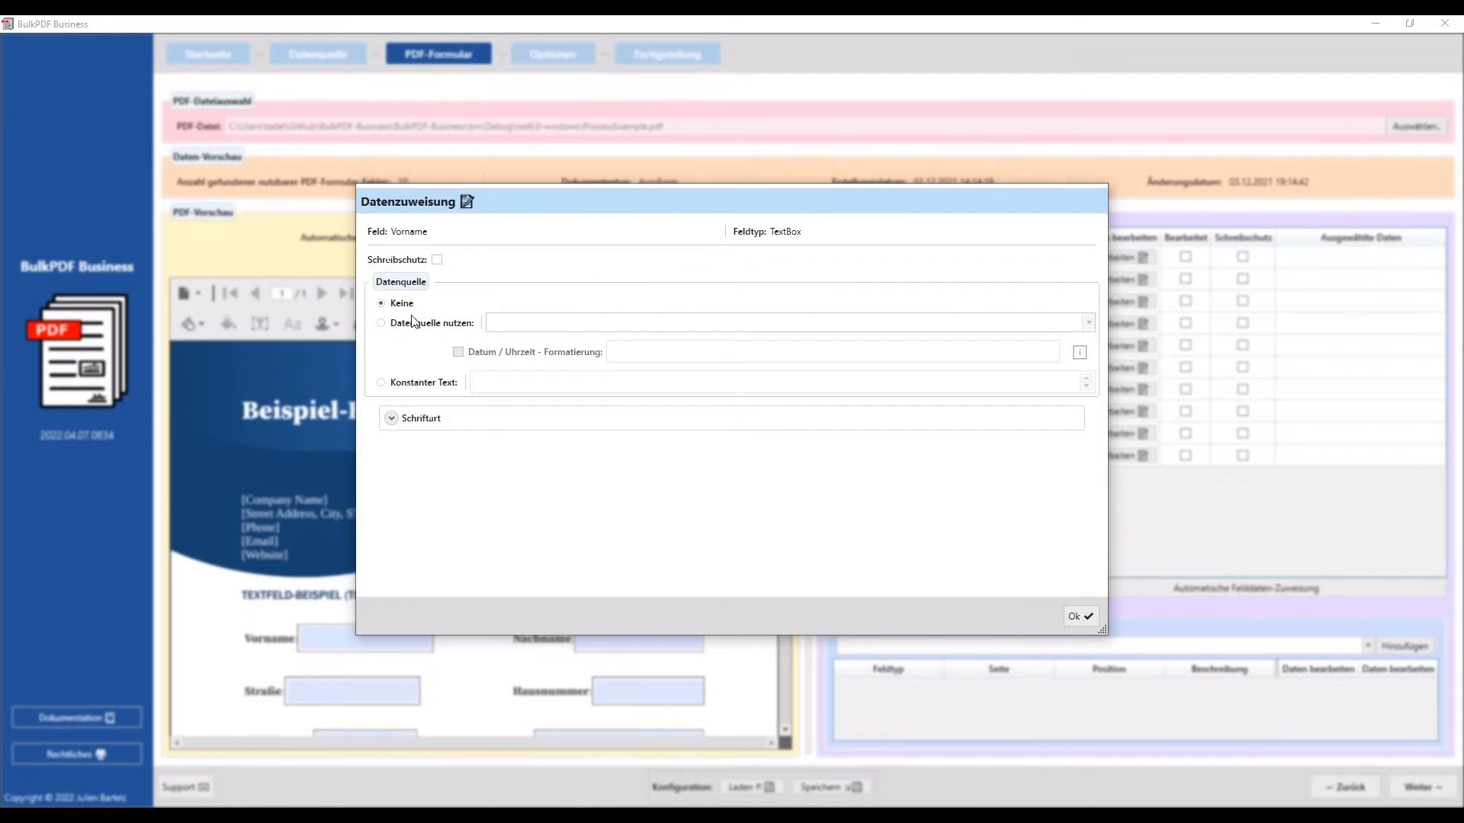
{"action": "left_click", "coordinate": [383, 324]}
{"action": "left_click", "coordinate": [532, 323]}
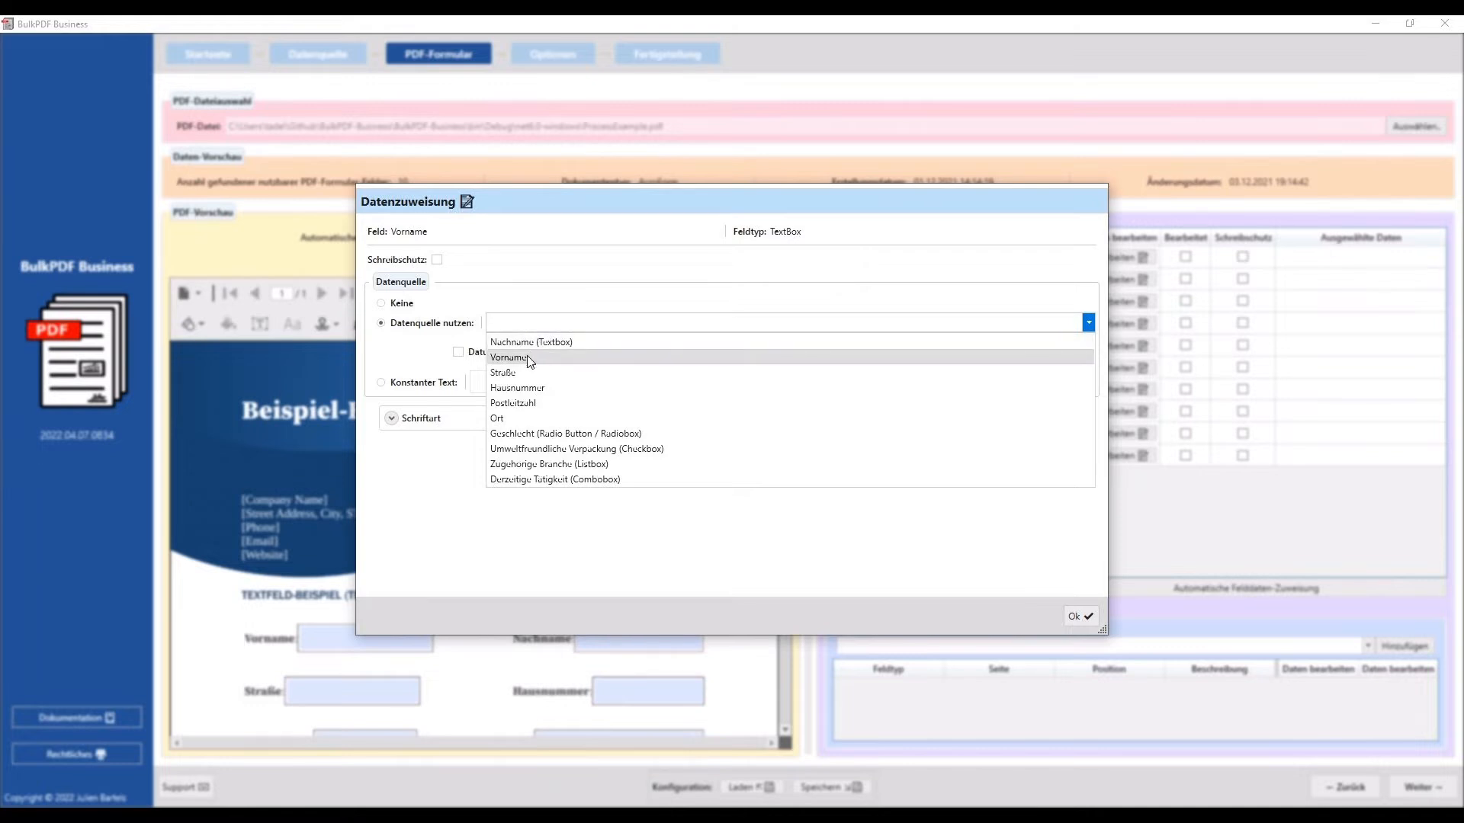
{"action": "left_click", "coordinate": [527, 357]}
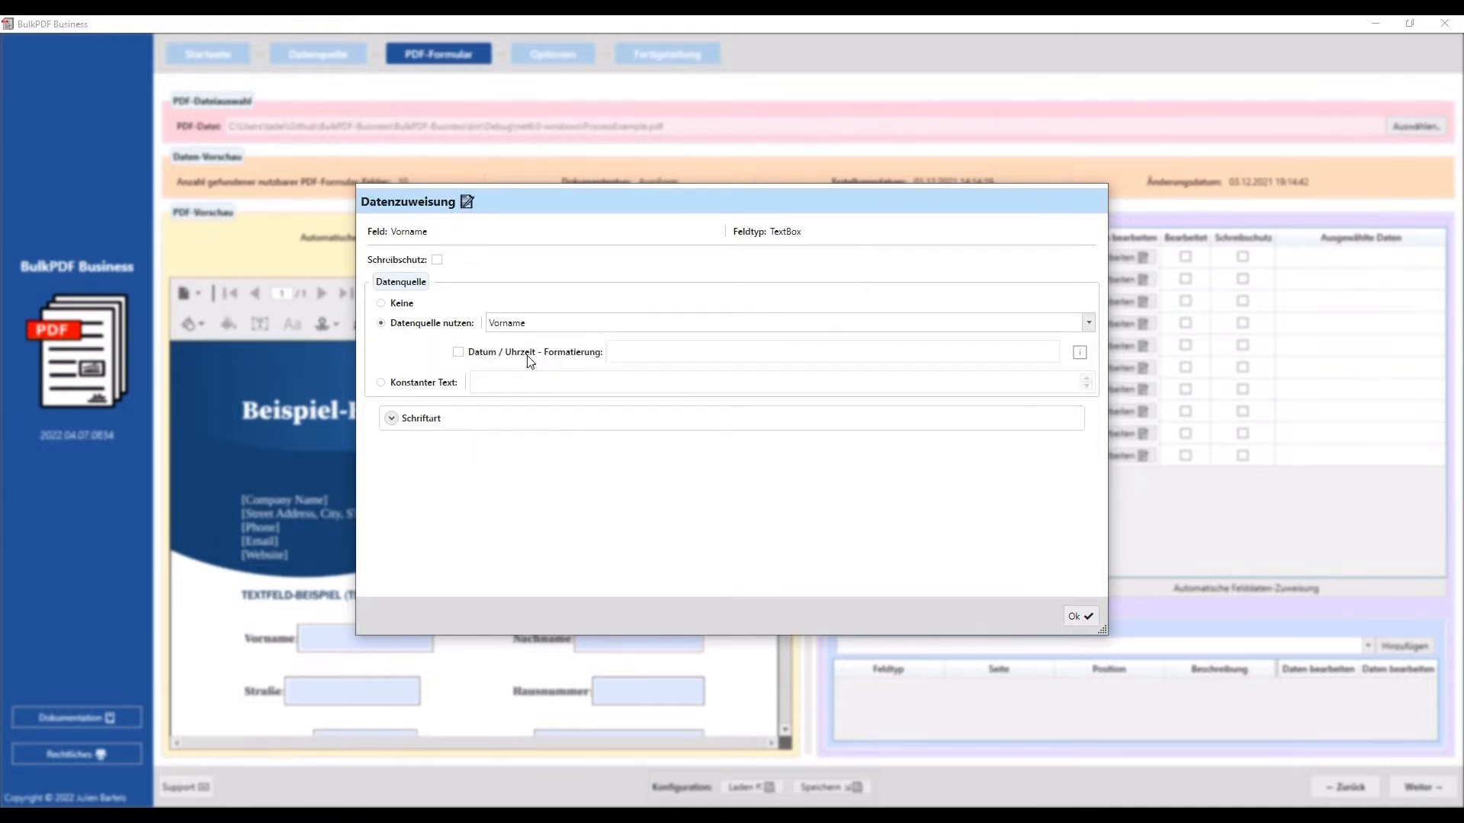
{"action": "left_click", "coordinate": [1078, 616]}
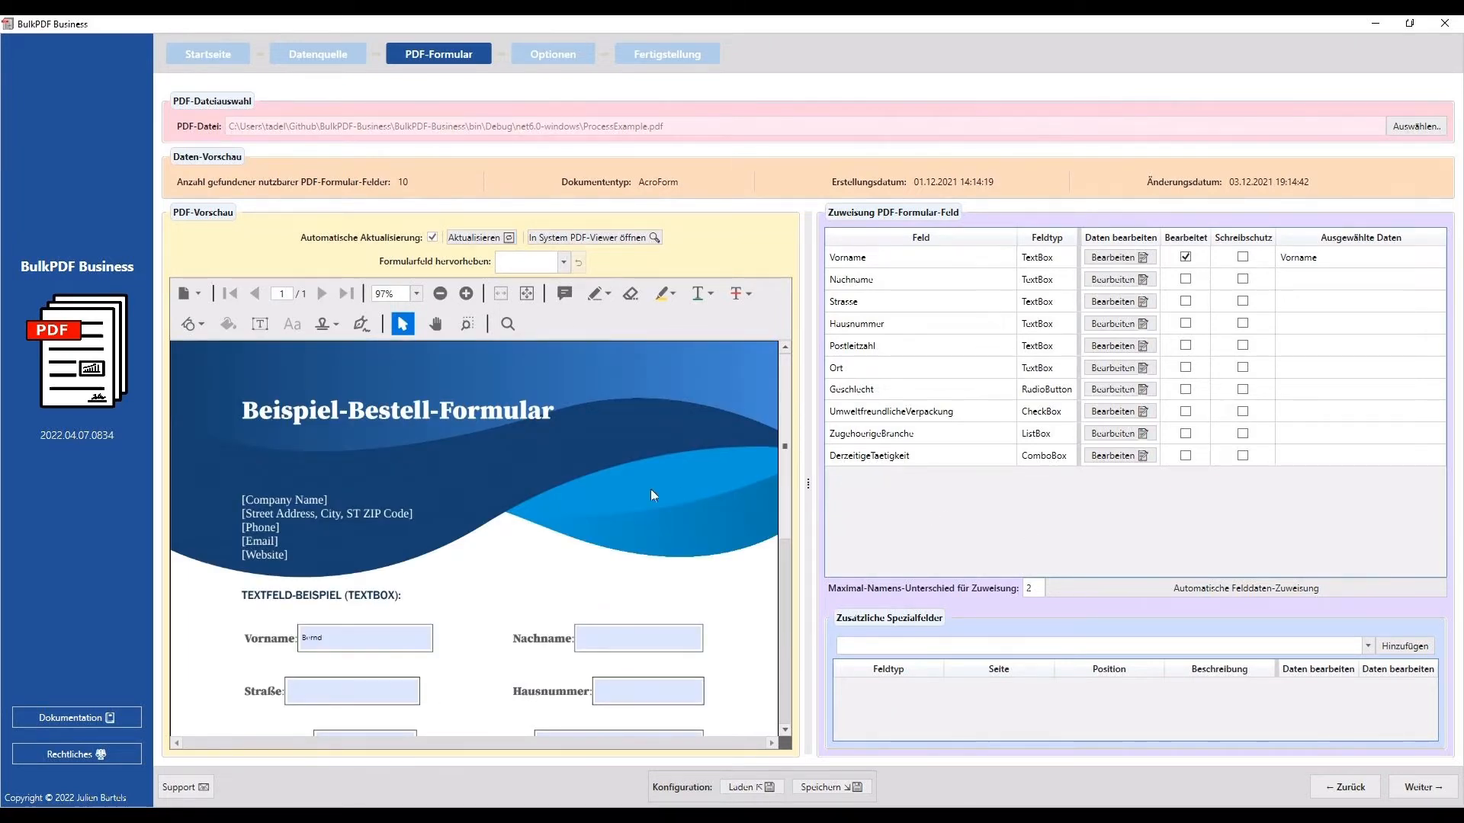
{"action": "left_click", "coordinate": [402, 635]}
Write-protect the Nachname field and assign the data source column Nachname (Textbox) to it
{"action": "left_click", "coordinate": [1118, 280]}
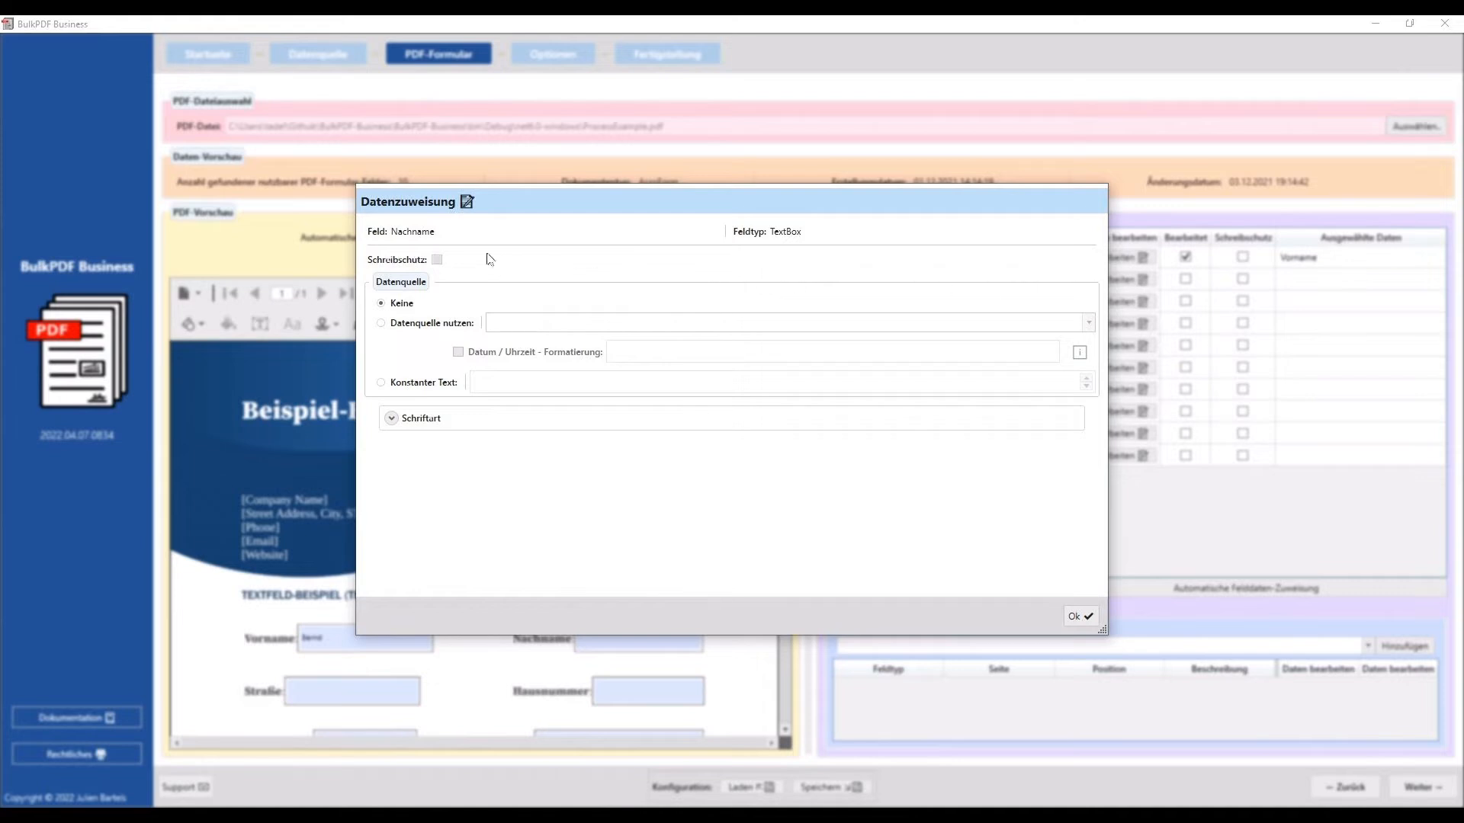
{"action": "left_click", "coordinate": [436, 259]}
{"action": "left_click", "coordinate": [381, 324]}
{"action": "left_click", "coordinate": [548, 326]}
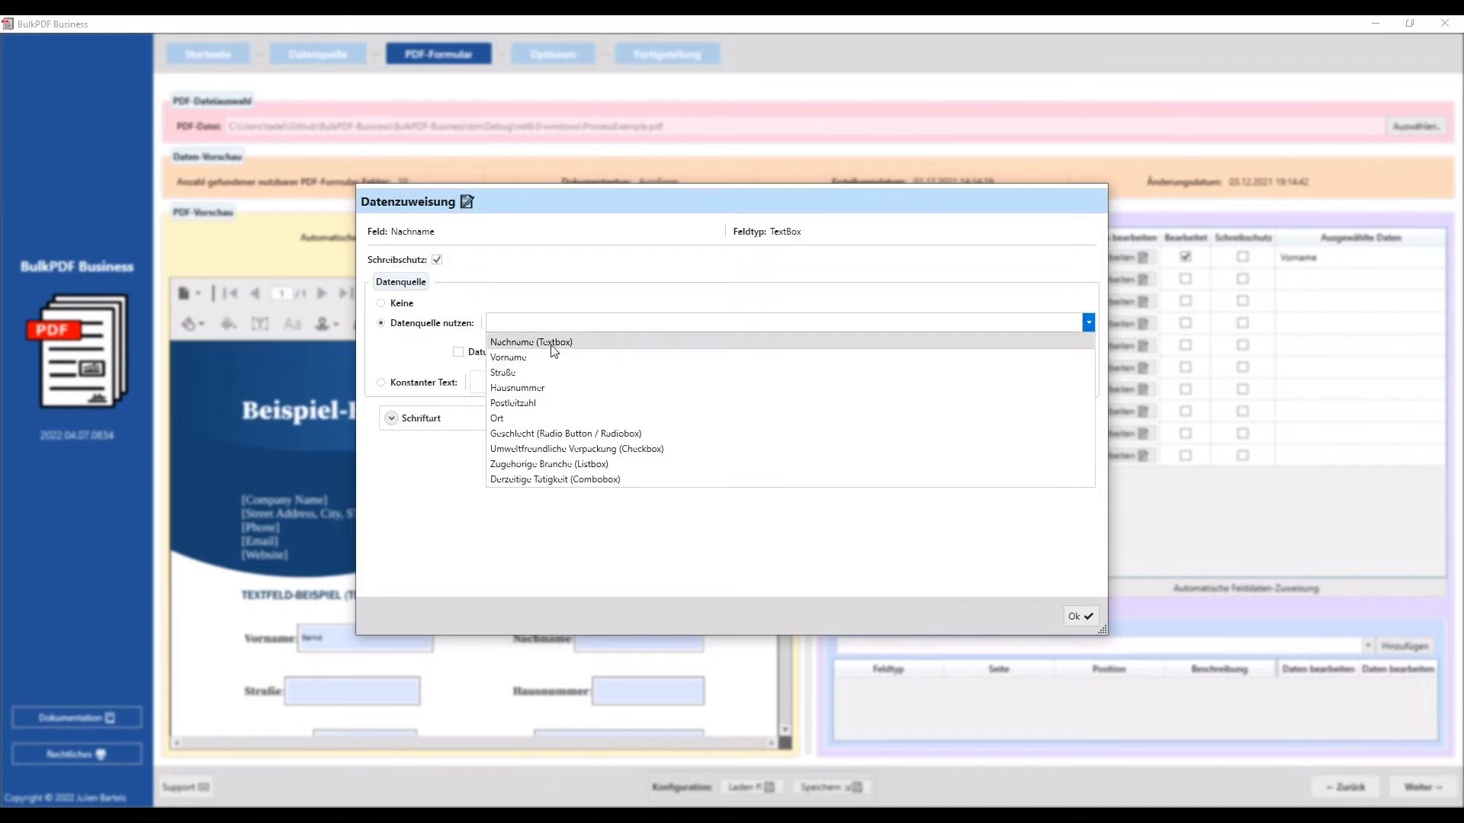
{"action": "left_click", "coordinate": [552, 343]}
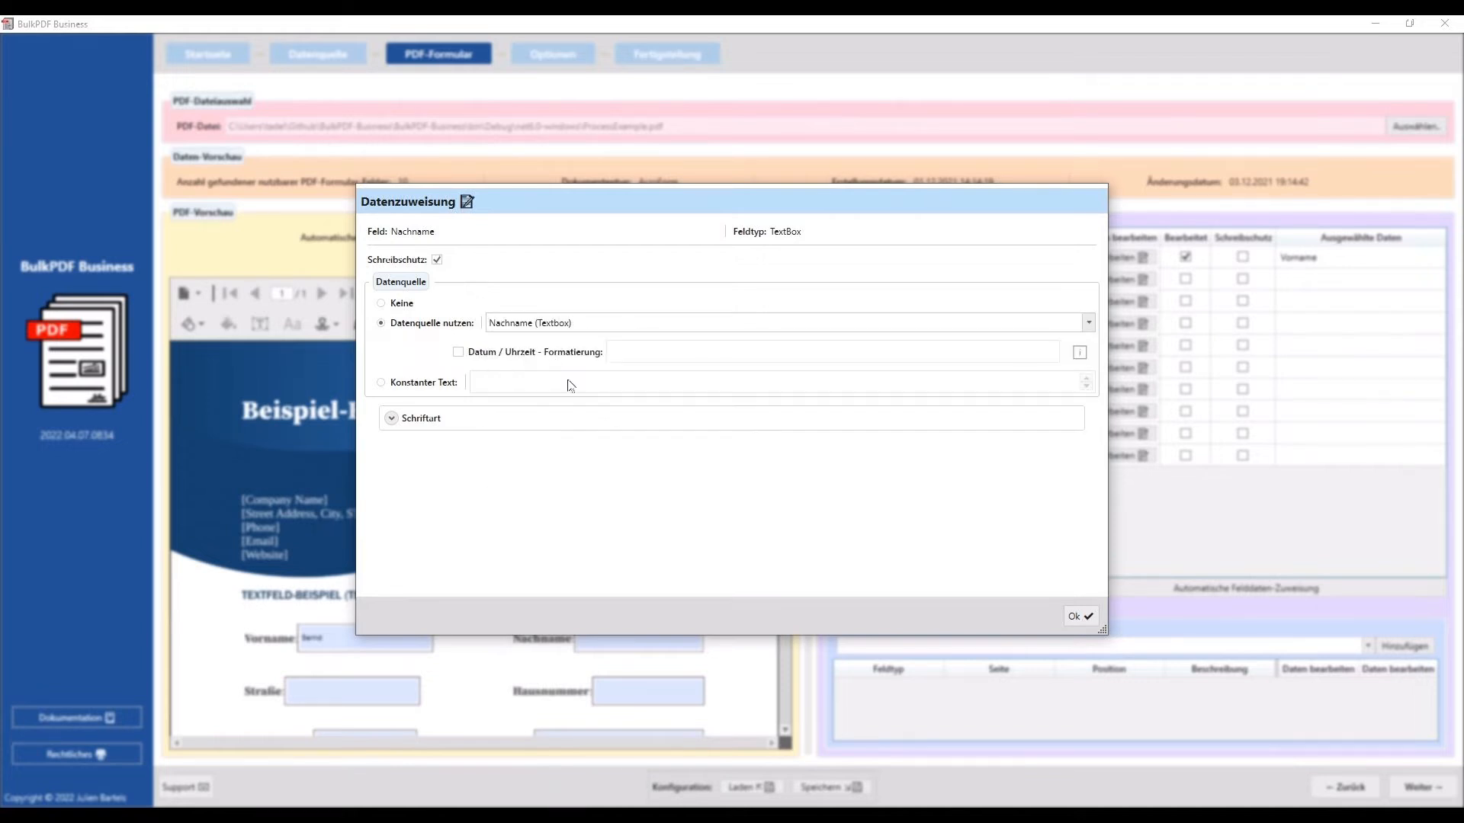
{"action": "left_click", "coordinate": [1084, 619]}
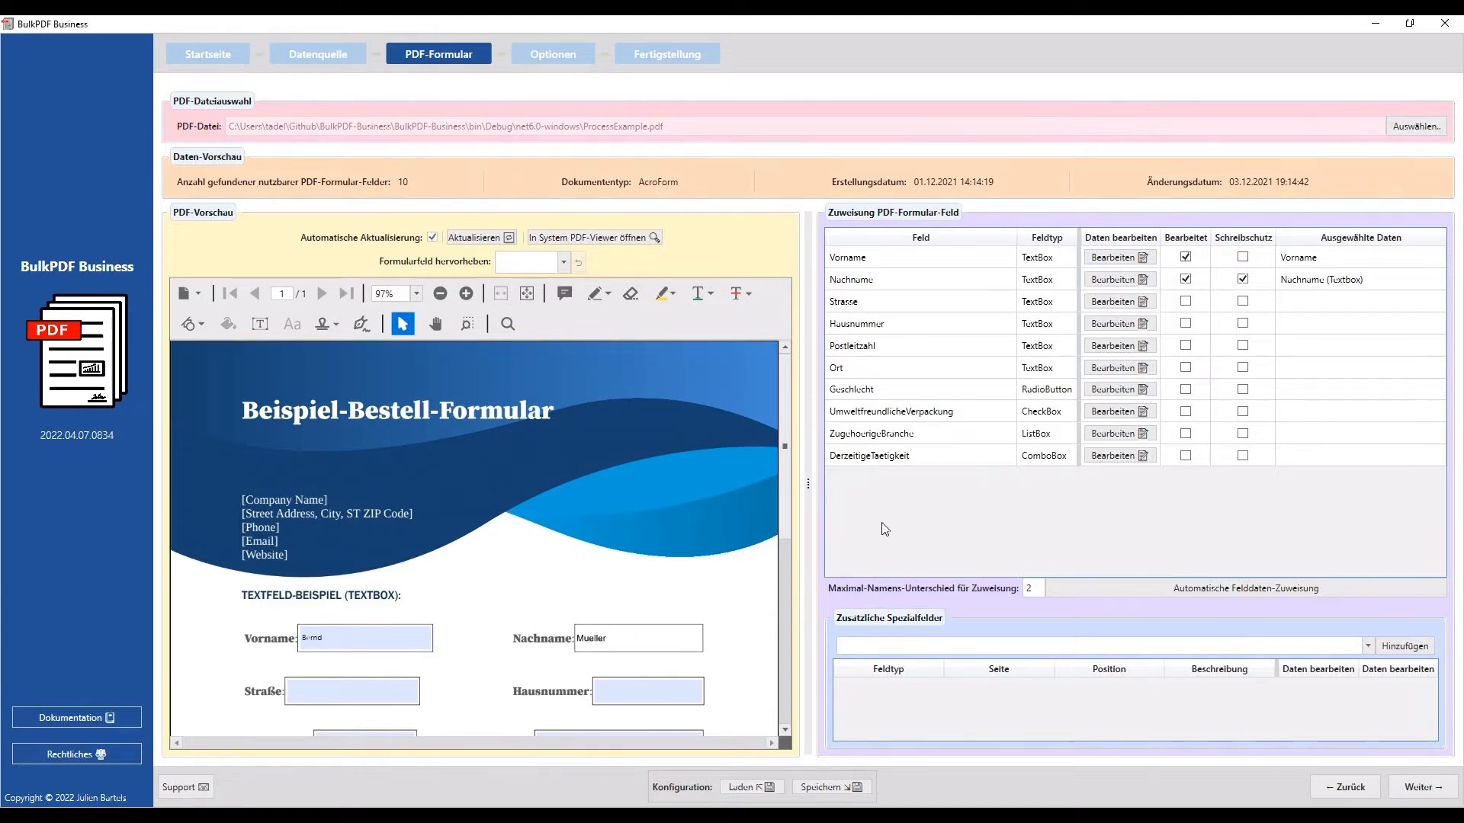
Assign the data source columns Straße and Hausnummer to the Strasse and Hausnummer form fields
{"action": "left_click", "coordinate": [1097, 303]}
{"action": "left_click", "coordinate": [532, 325]}
{"action": "left_click", "coordinate": [532, 371]}
{"action": "left_click", "coordinate": [1092, 614]}
{"action": "left_click", "coordinate": [1119, 326]}
{"action": "left_click", "coordinate": [1079, 615]}
Assign the data source columns Postleitzahl and Ort to the form fields of the same names
{"action": "left_click", "coordinate": [1119, 346]}
{"action": "left_click", "coordinate": [533, 322]}
{"action": "left_click", "coordinate": [492, 399]}
{"action": "key", "text": "Return"}
{"action": "left_click", "coordinate": [532, 322]}
{"action": "left_click", "coordinate": [538, 417]}
{"action": "left_click", "coordinate": [1086, 615]}
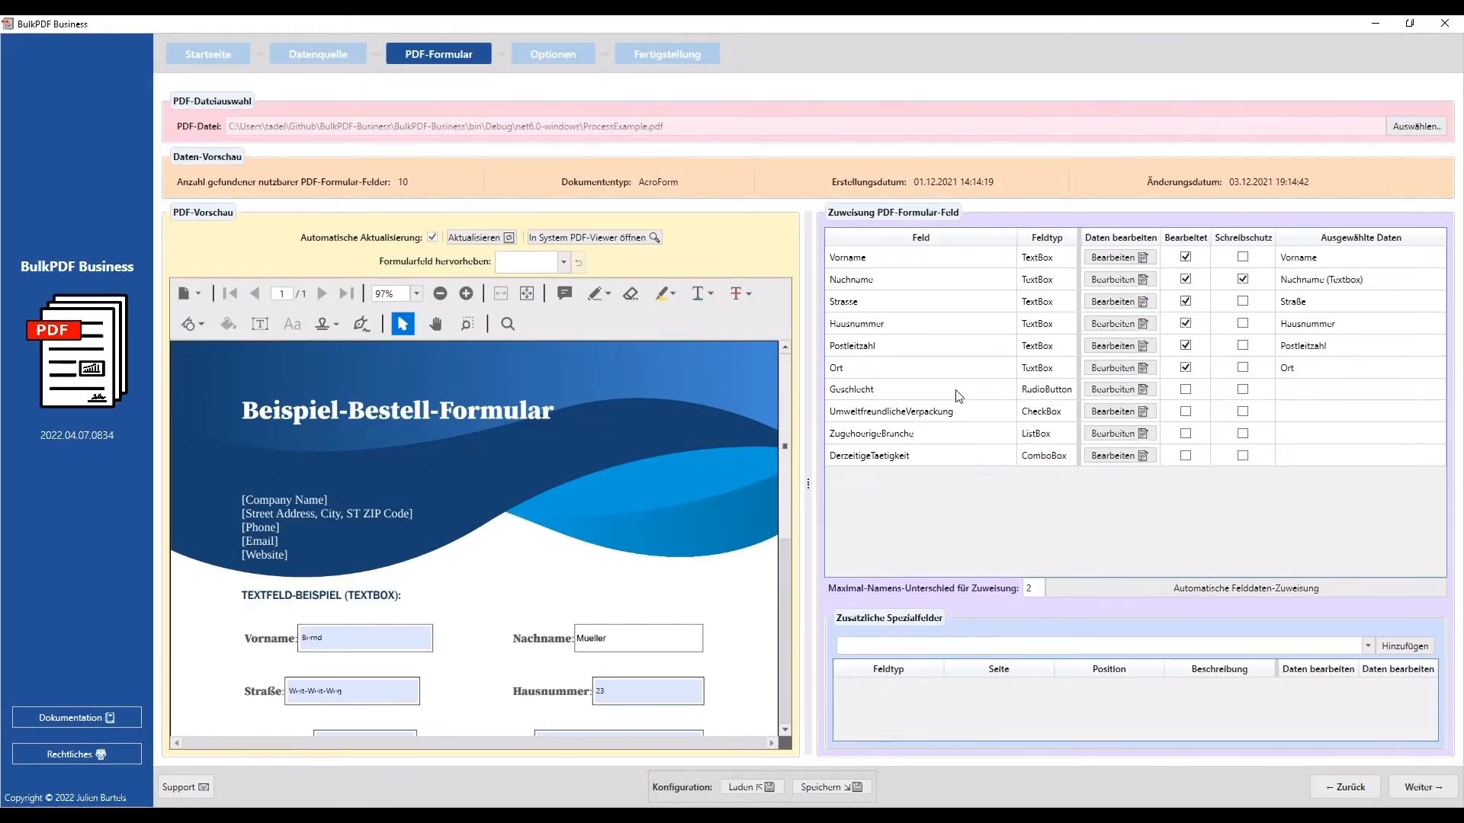
Give the Geschlecht radio button field the constant value 1 and check the selected option in the PDF preview
{"action": "scroll", "coordinate": [453, 609], "scroll_direction": "down", "scroll_amount": 5}
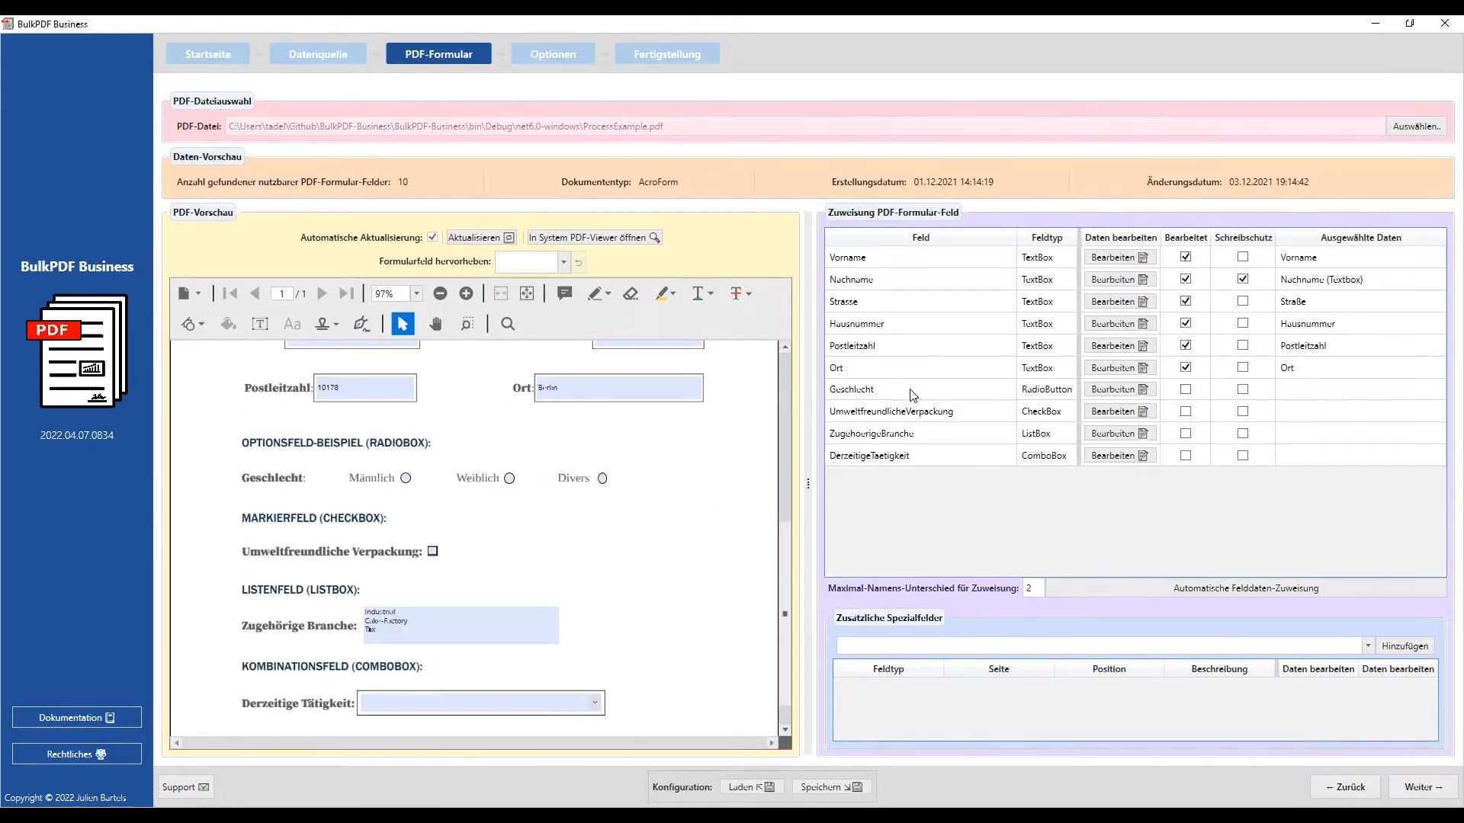
{"action": "left_click", "coordinate": [1101, 390]}
{"action": "left_click", "coordinate": [381, 352]}
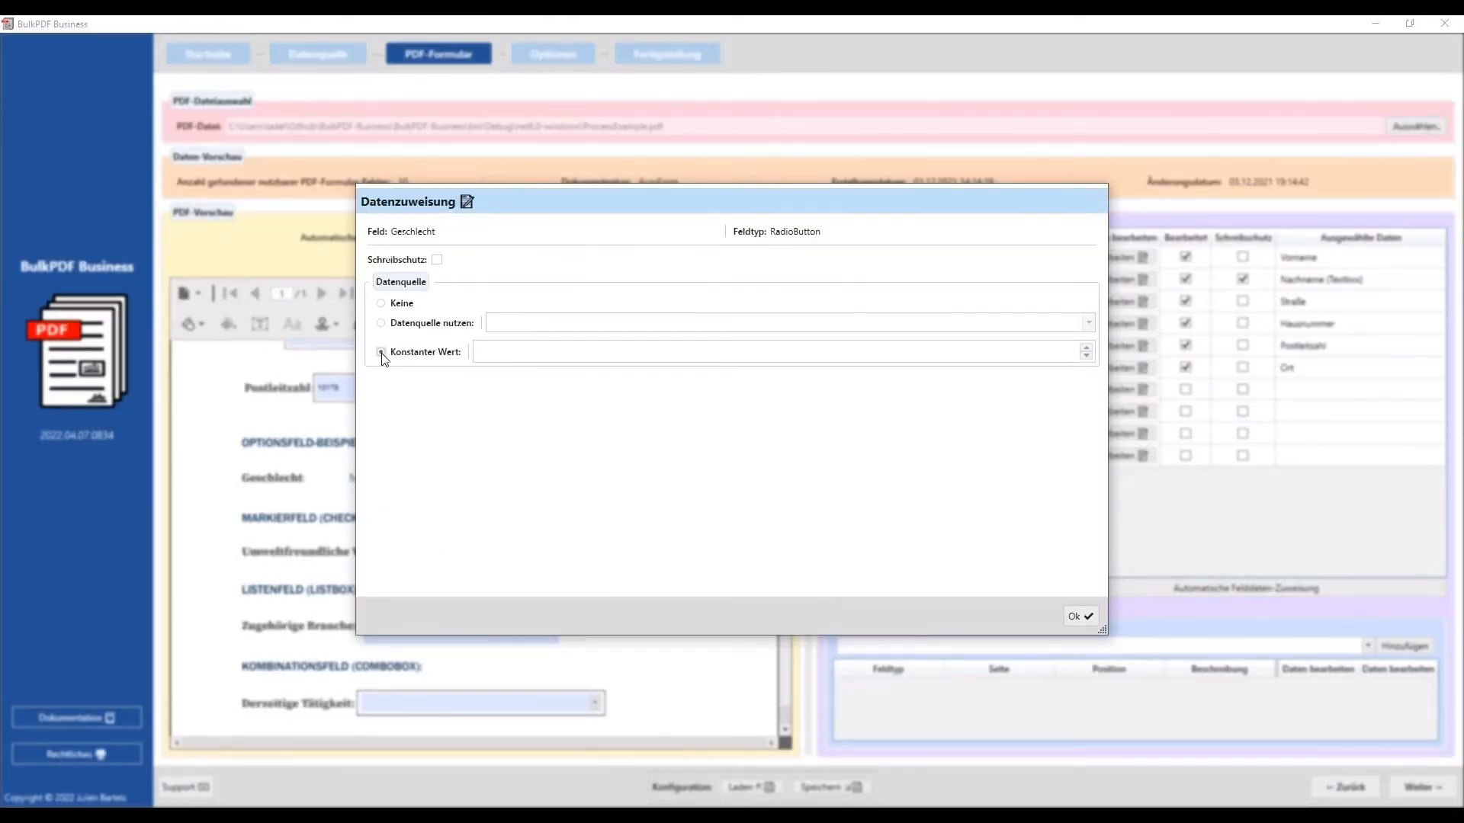
{"action": "type", "text": "1"}
{"action": "left_click", "coordinate": [1080, 615]}
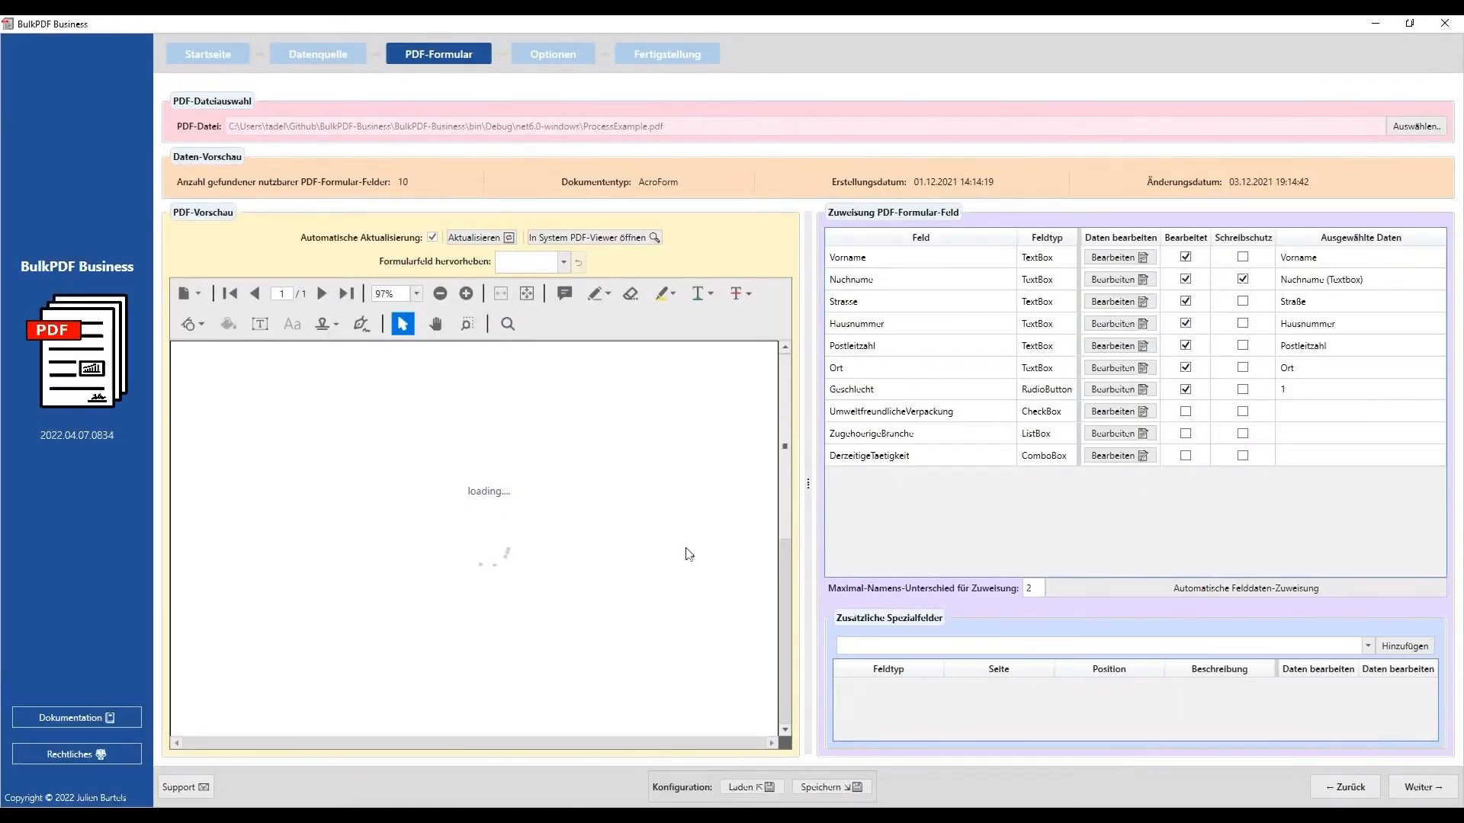
{"action": "scroll", "coordinate": [424, 529], "scroll_direction": "down", "scroll_amount": 5}
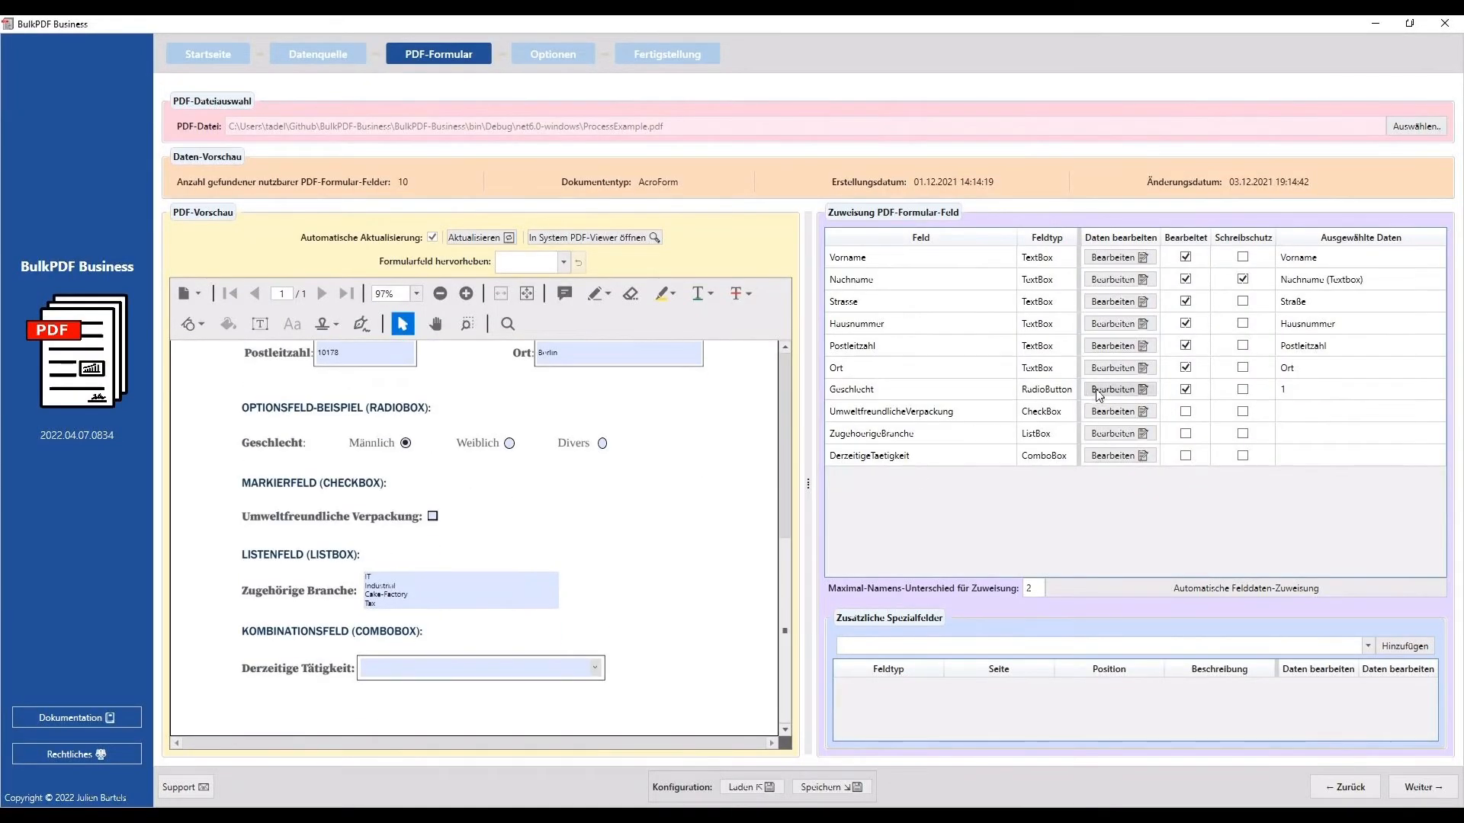
Change the Geschlecht field's constant value to 2
{"action": "left_click", "coordinate": [1098, 395]}
{"action": "left_click_drag", "start_coordinate": [529, 353], "coordinate": [434, 359]}
{"action": "type", "text": "2"}
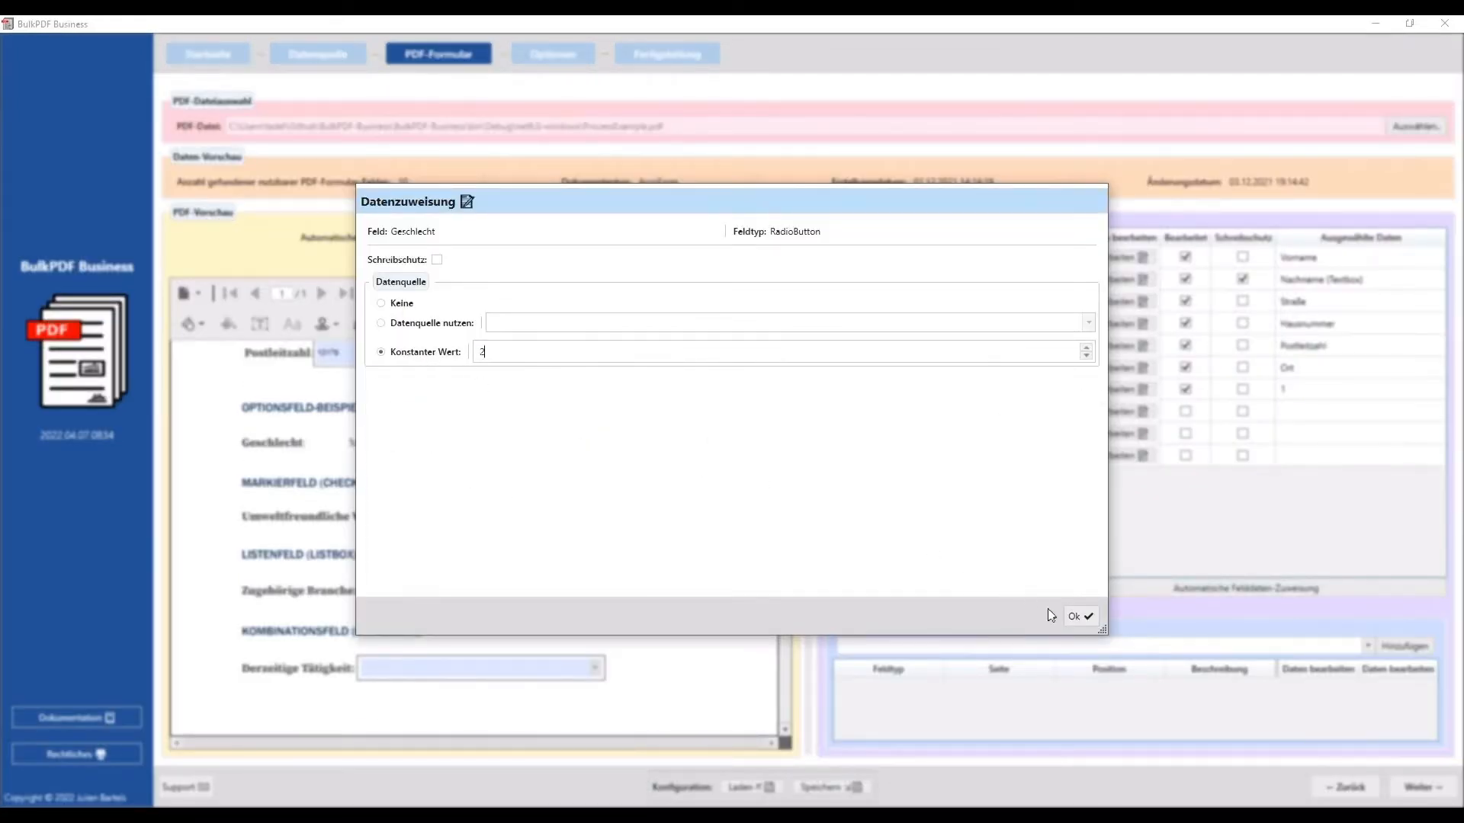
{"action": "left_click", "coordinate": [1067, 616]}
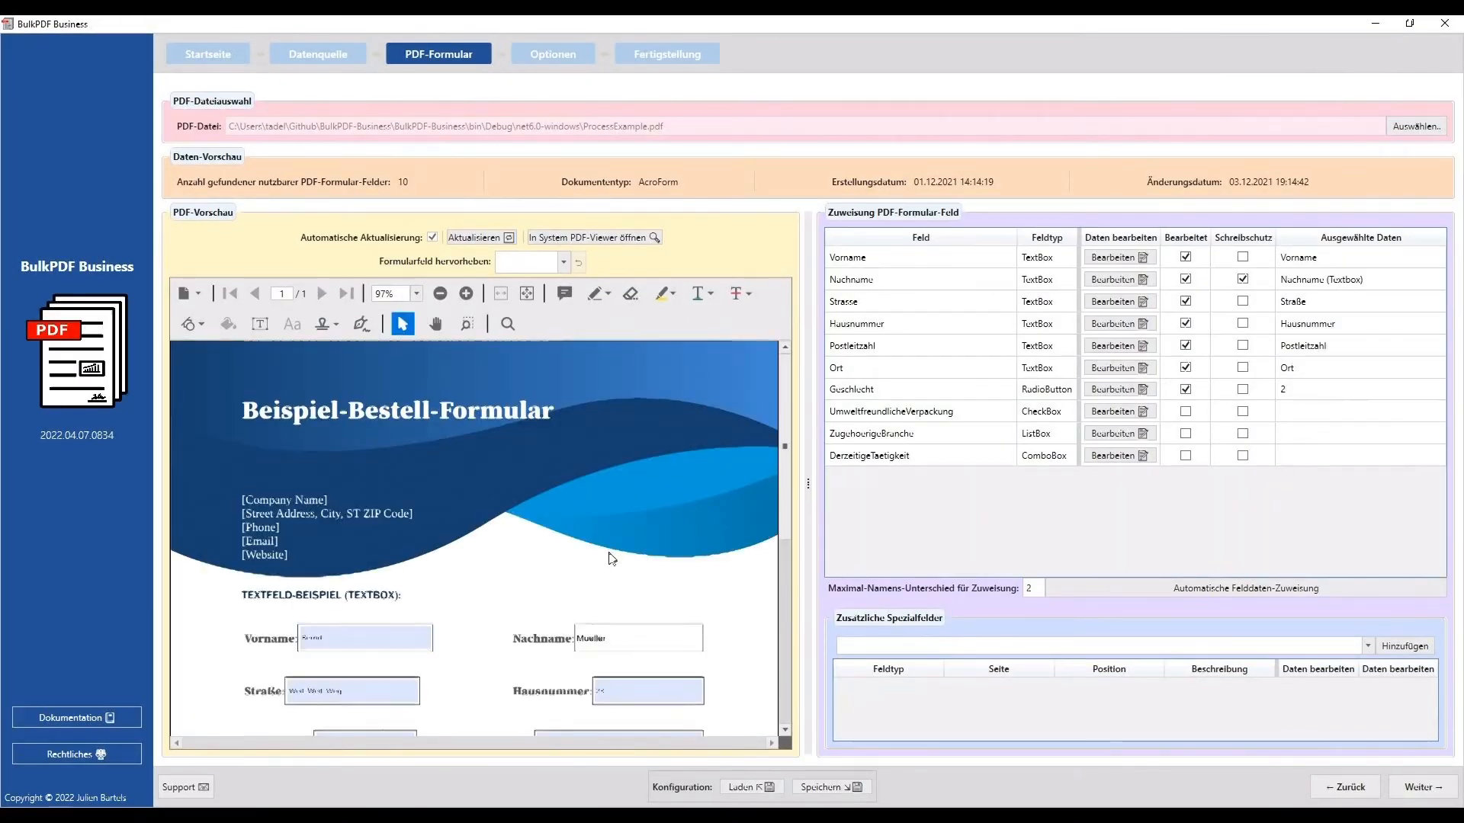
Set the constant value of the Geschlecht radio button field to 3
{"action": "left_click", "coordinate": [1126, 397]}
{"action": "type", "text": "3"}
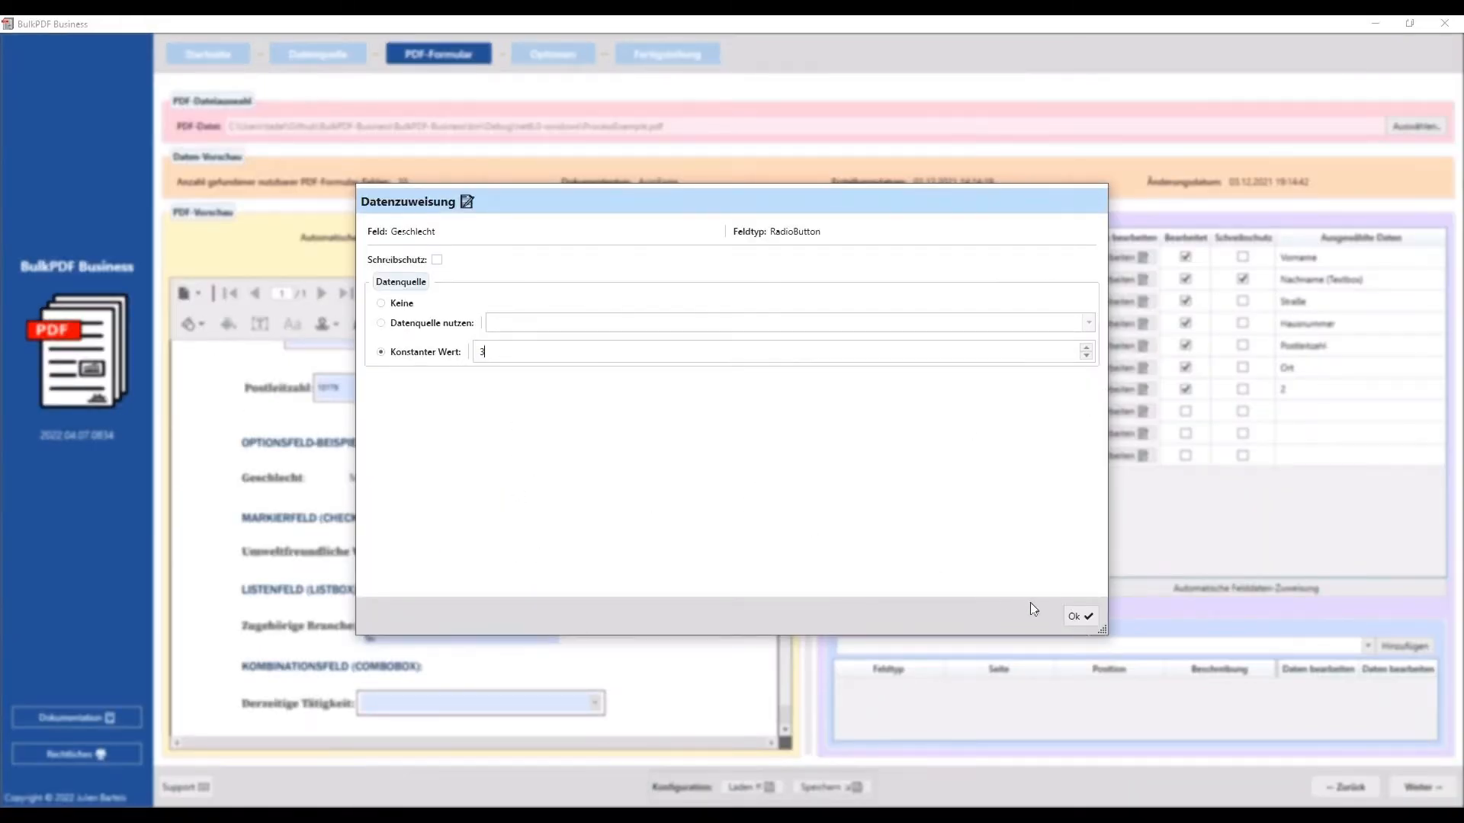
{"action": "left_click", "coordinate": [1076, 616]}
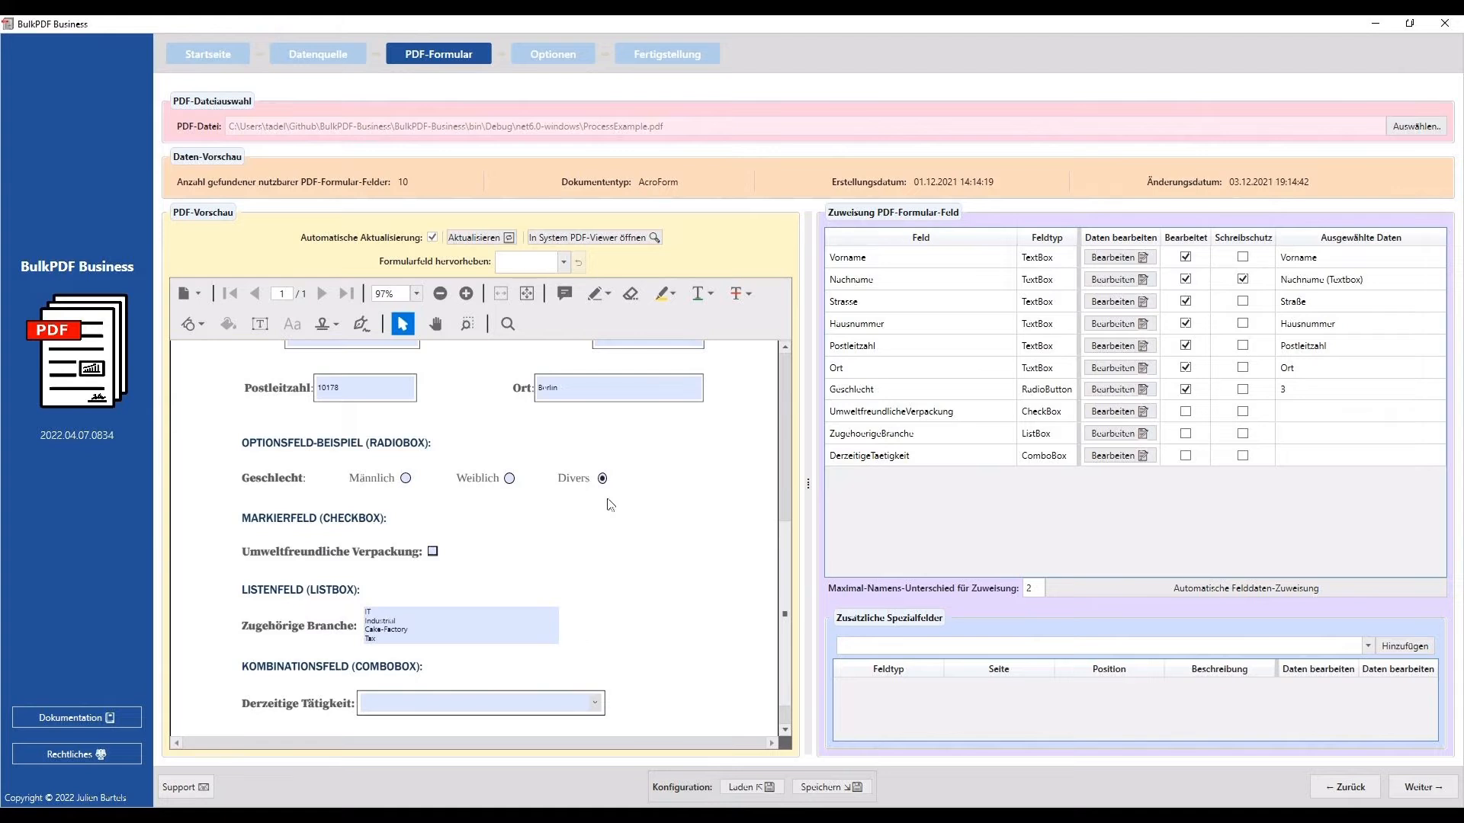
Try the constant value 4 for the Geschlecht radio button field and dismiss the resulting dialog
{"action": "left_click", "coordinate": [1119, 389]}
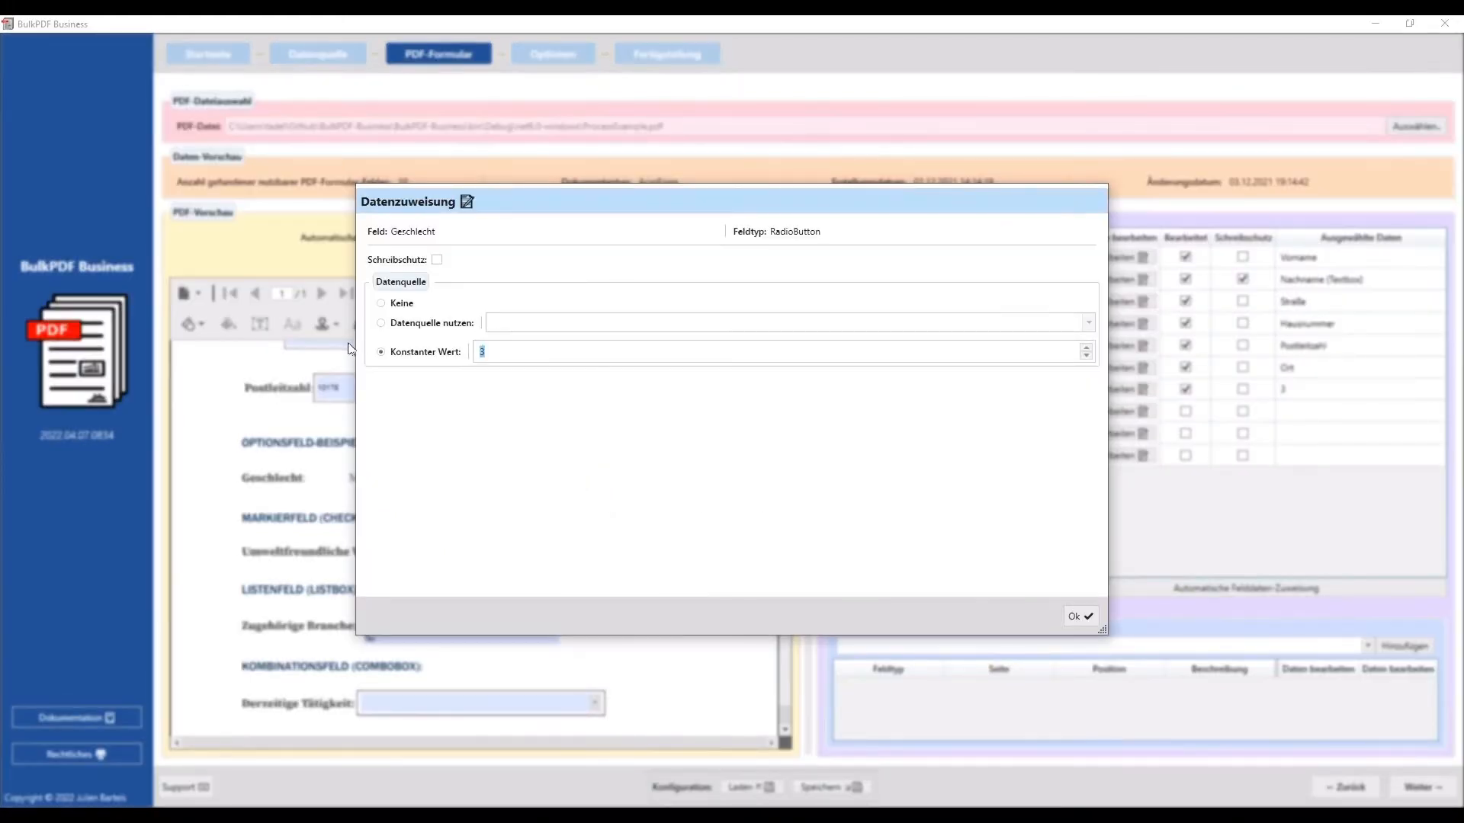
{"action": "type", "text": "4"}
{"action": "left_click", "coordinate": [1079, 616]}
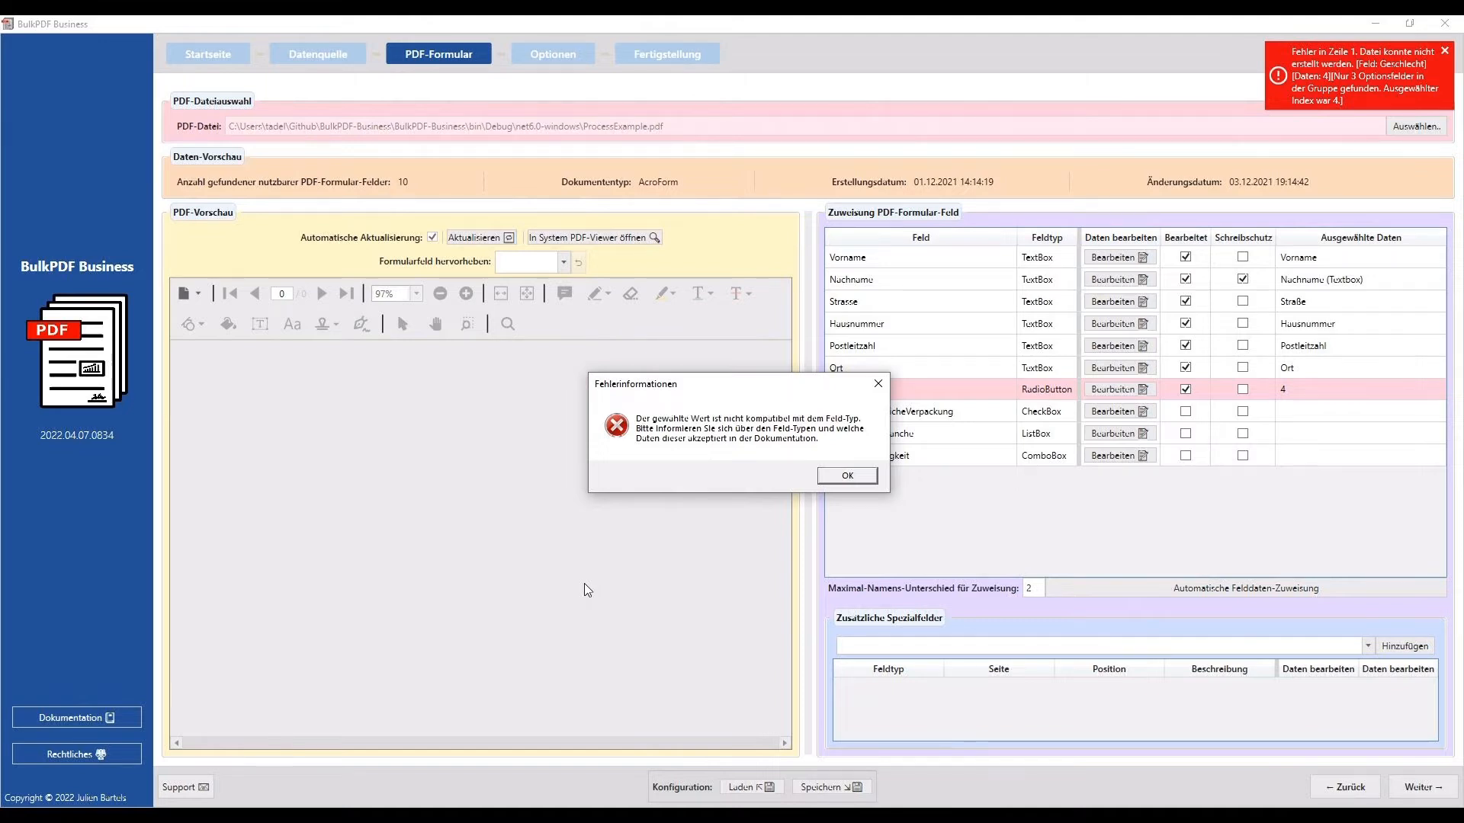
{"action": "left_click", "coordinate": [859, 477]}
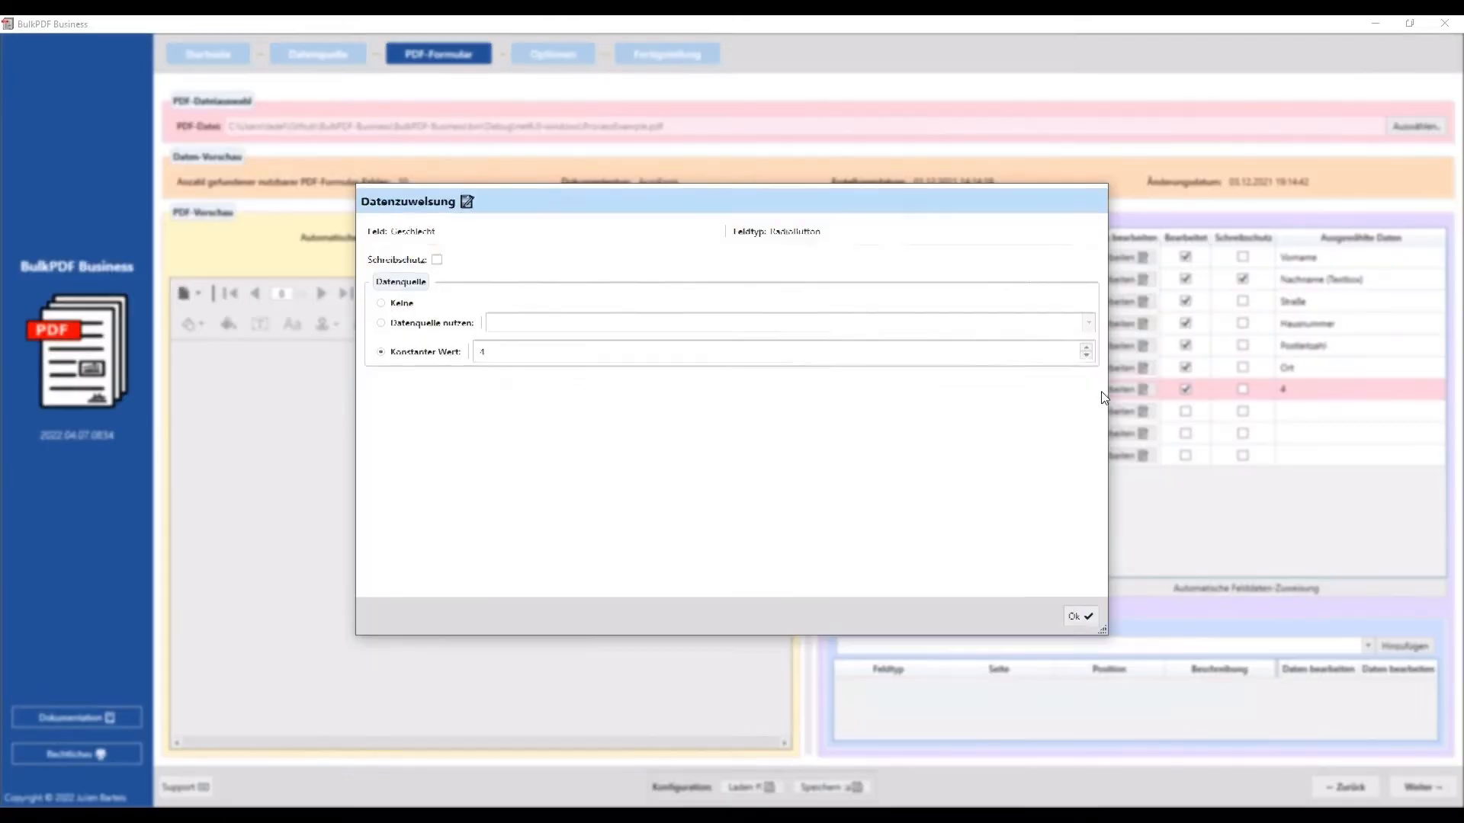
Assign the Geschlecht radio button field to the data source column Geschlecht (Radio Button / Radiobox)
{"action": "left_click", "coordinate": [1115, 390]}
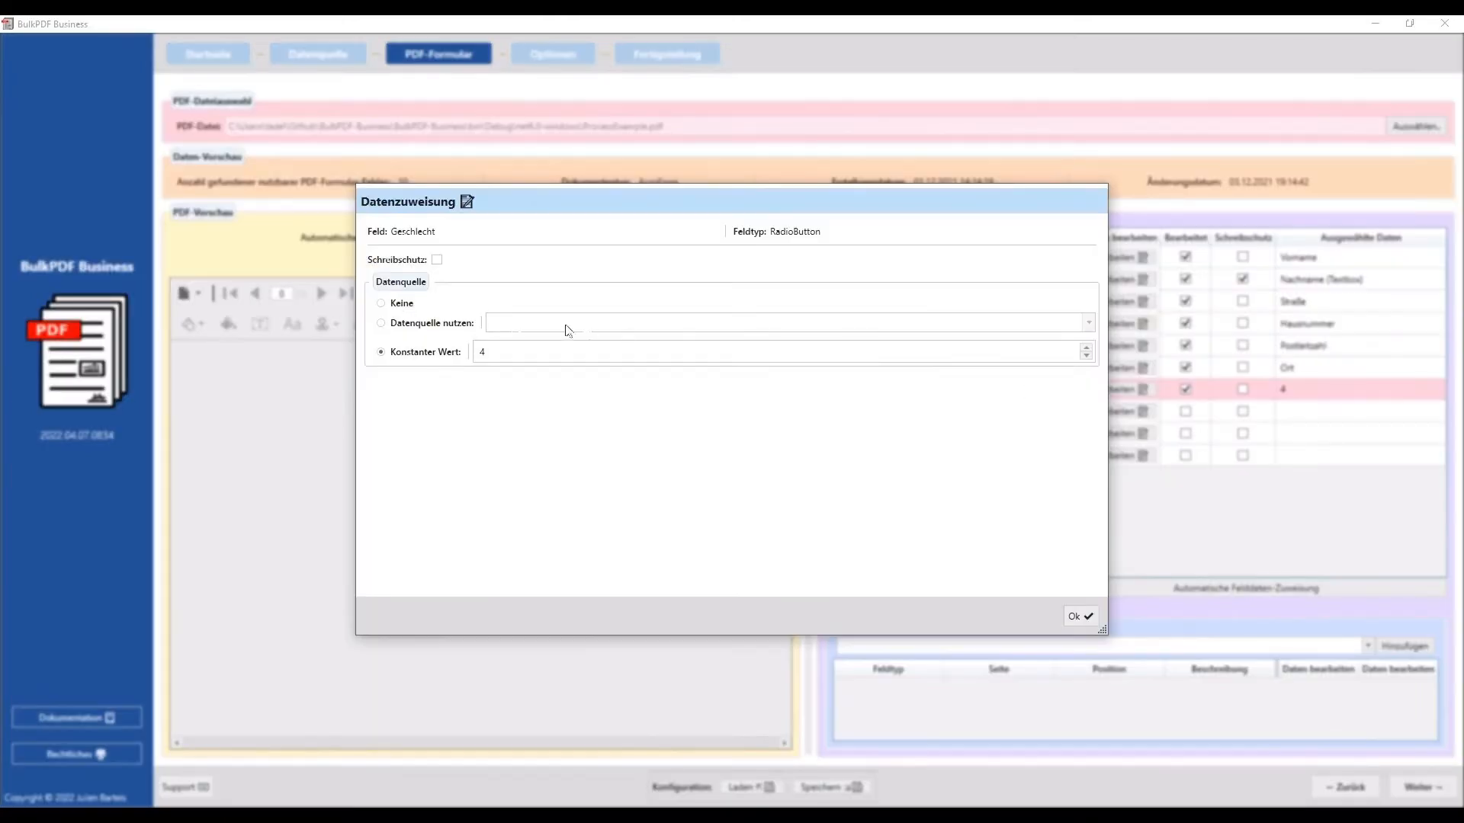
{"action": "left_click", "coordinate": [381, 323]}
{"action": "left_click", "coordinate": [581, 323]}
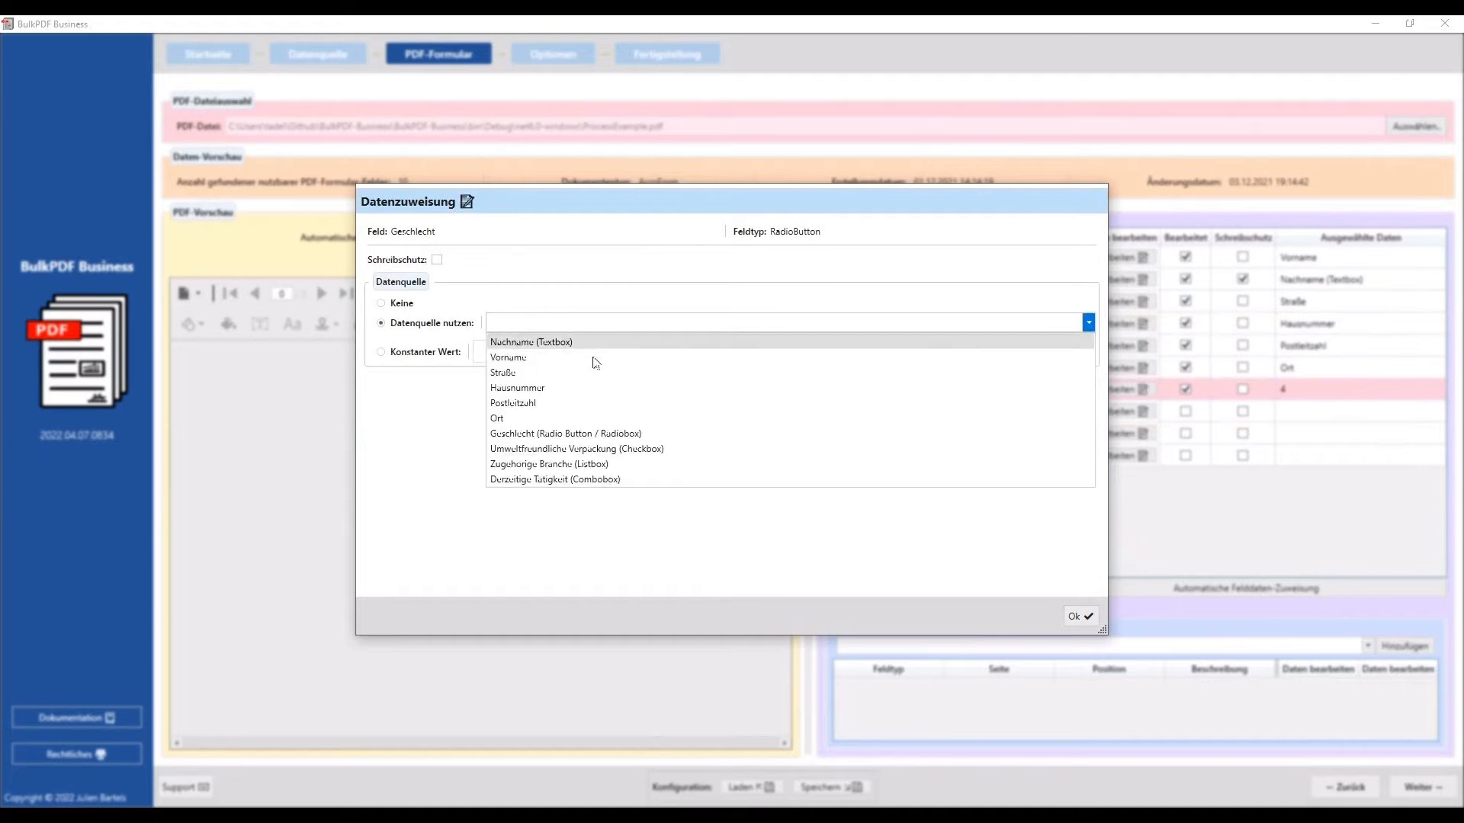
{"action": "left_click", "coordinate": [607, 433]}
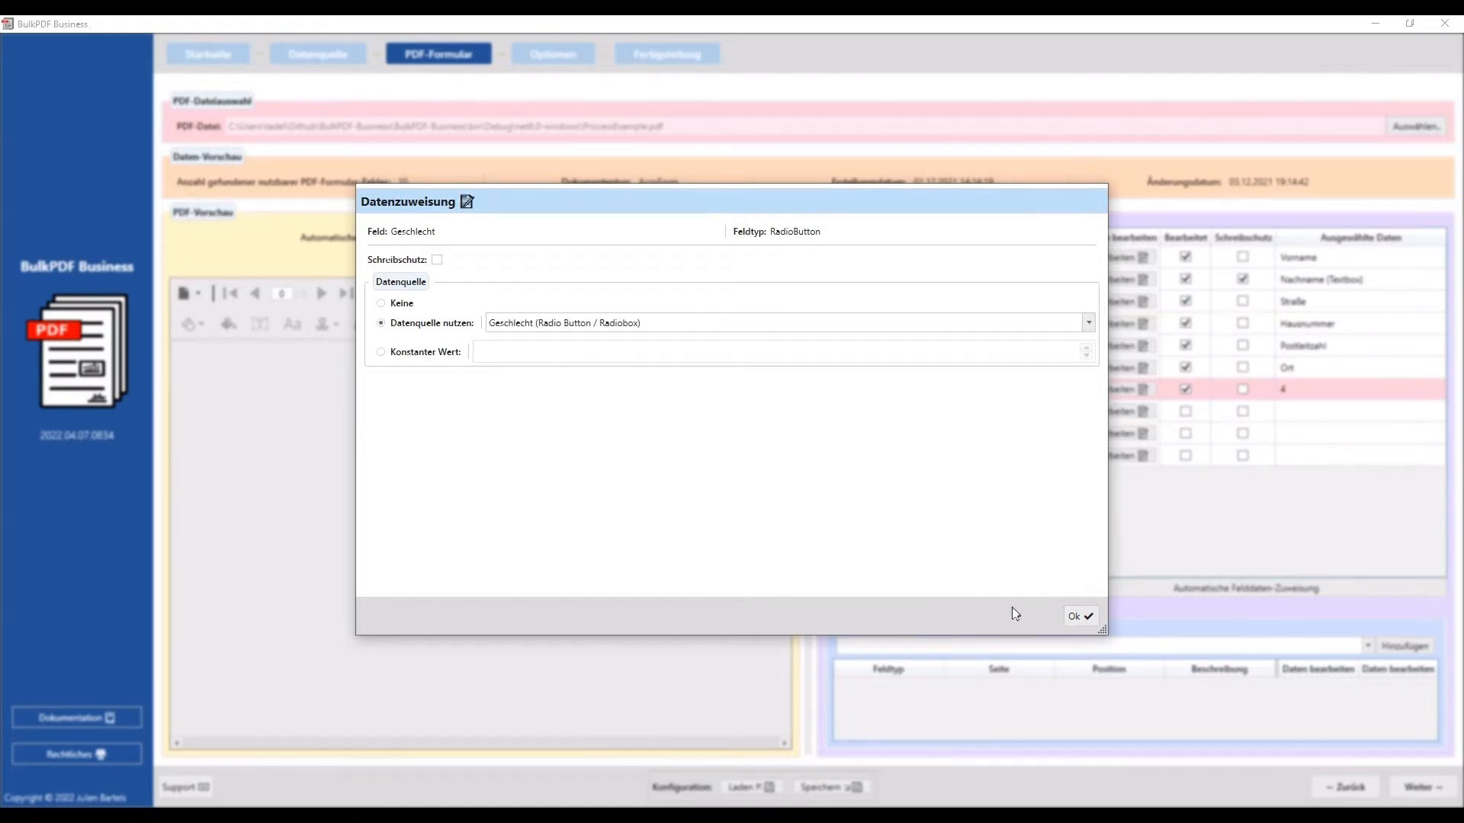
{"action": "left_click", "coordinate": [1080, 617]}
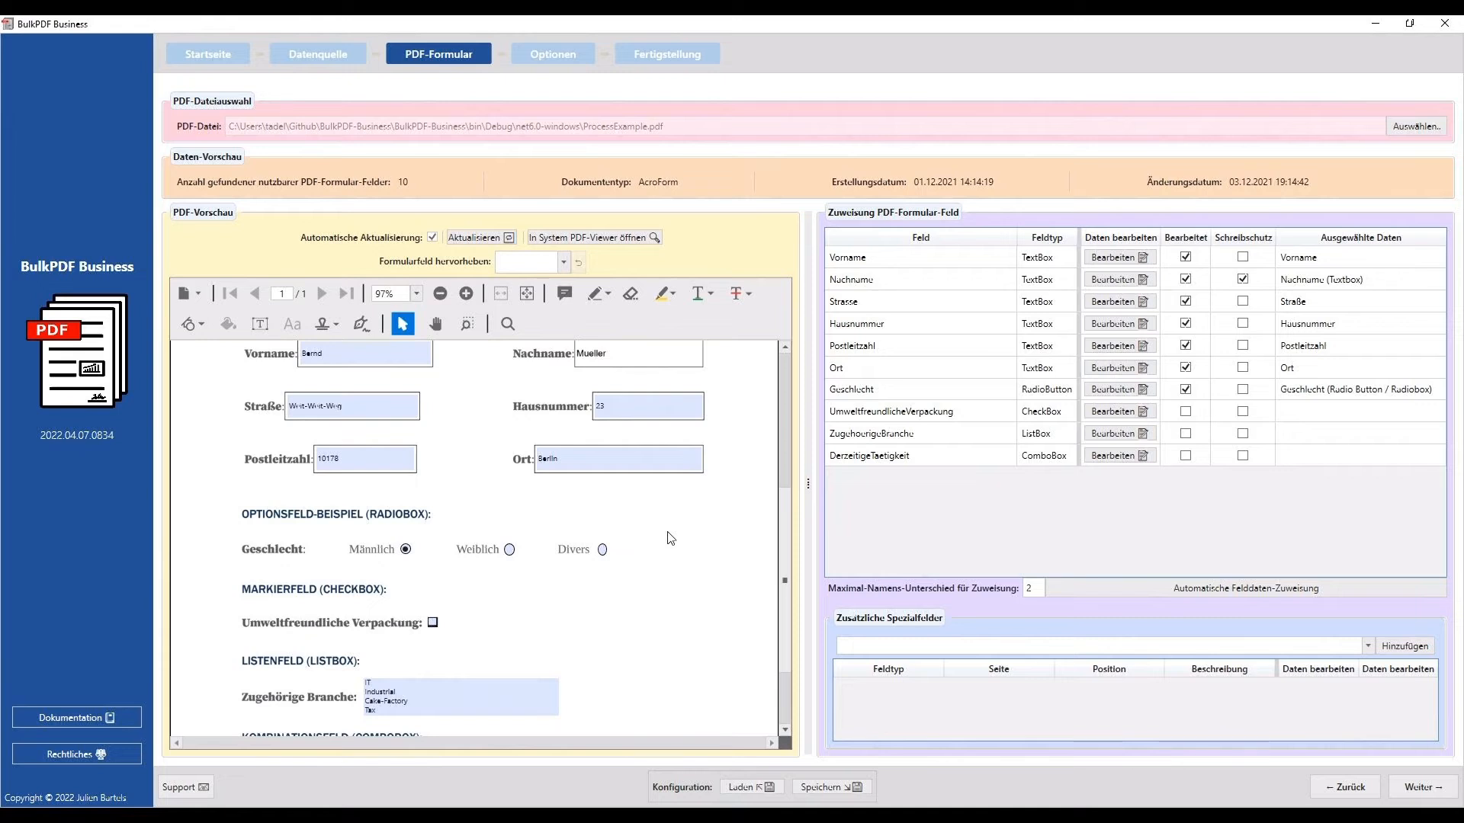
Try a ticked constant value for the UmweltfreundlicheVerpackung checkbox field
{"action": "left_click", "coordinate": [1109, 412]}
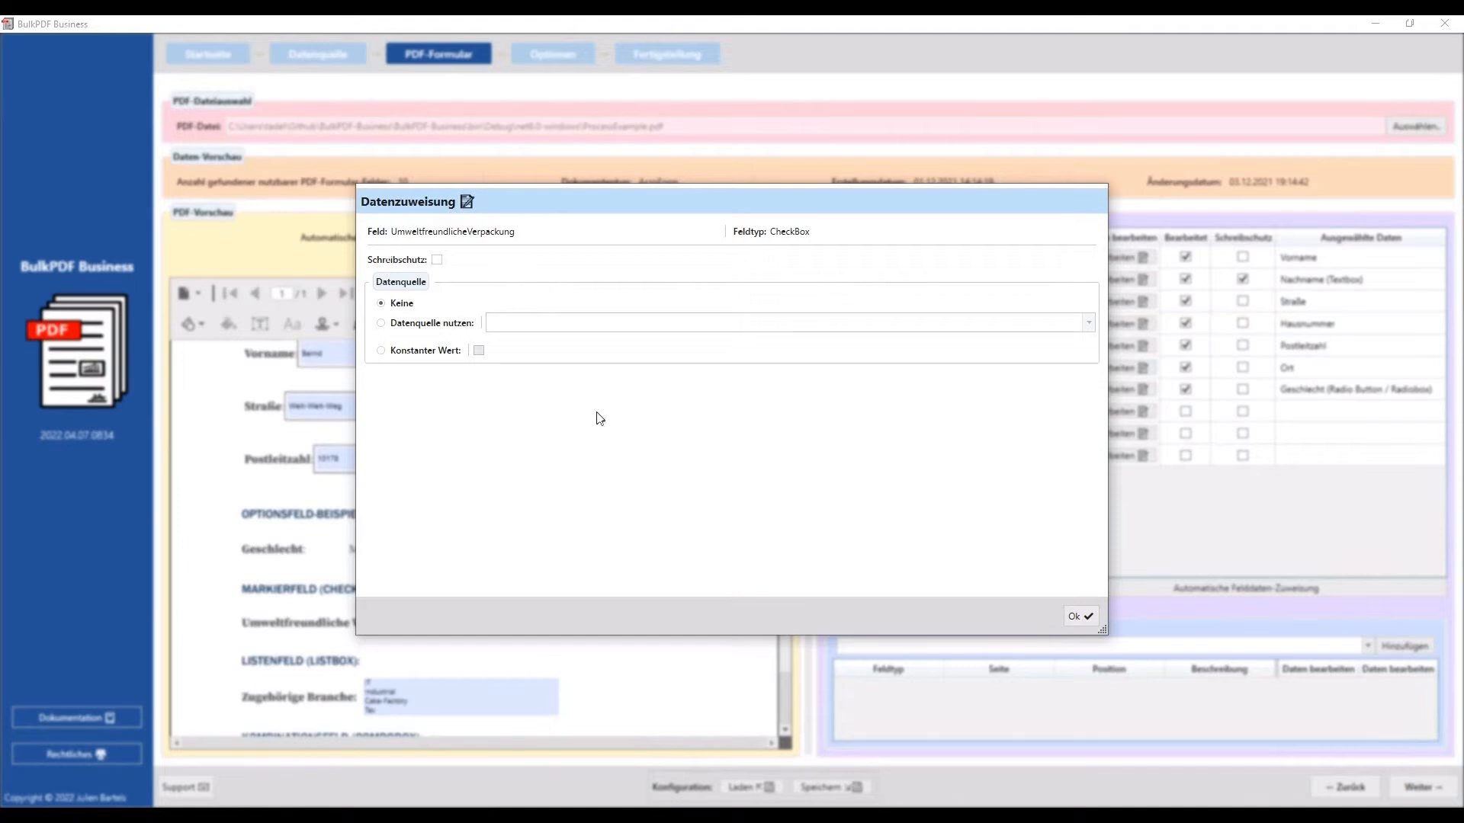
{"action": "left_click", "coordinate": [483, 353]}
{"action": "left_click", "coordinate": [483, 353]}
{"action": "left_click", "coordinate": [483, 354]}
{"action": "left_click", "coordinate": [483, 354]}
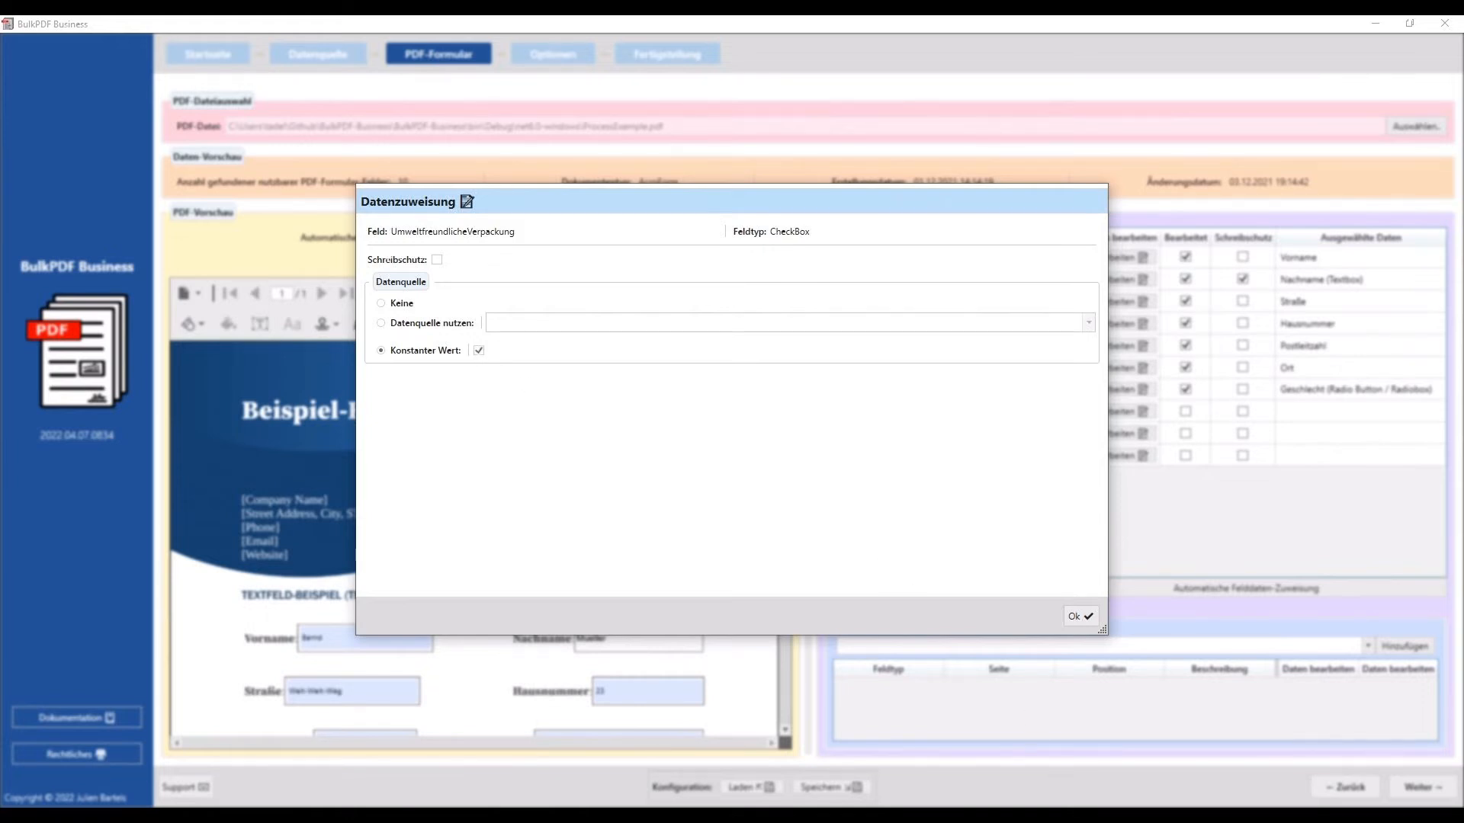
Assign the UmweltfreundlicheVerpackung field to the data source column Umweltfreundliche Verpackung (Checkbox) and check the checkbox in the PDF preview
{"action": "left_click", "coordinate": [1062, 821]}
{"action": "left_click_drag", "start_coordinate": [787, 173], "coordinate": [780, 263]}
{"action": "left_click", "coordinate": [1065, 820]}
{"action": "left_click", "coordinate": [381, 323]}
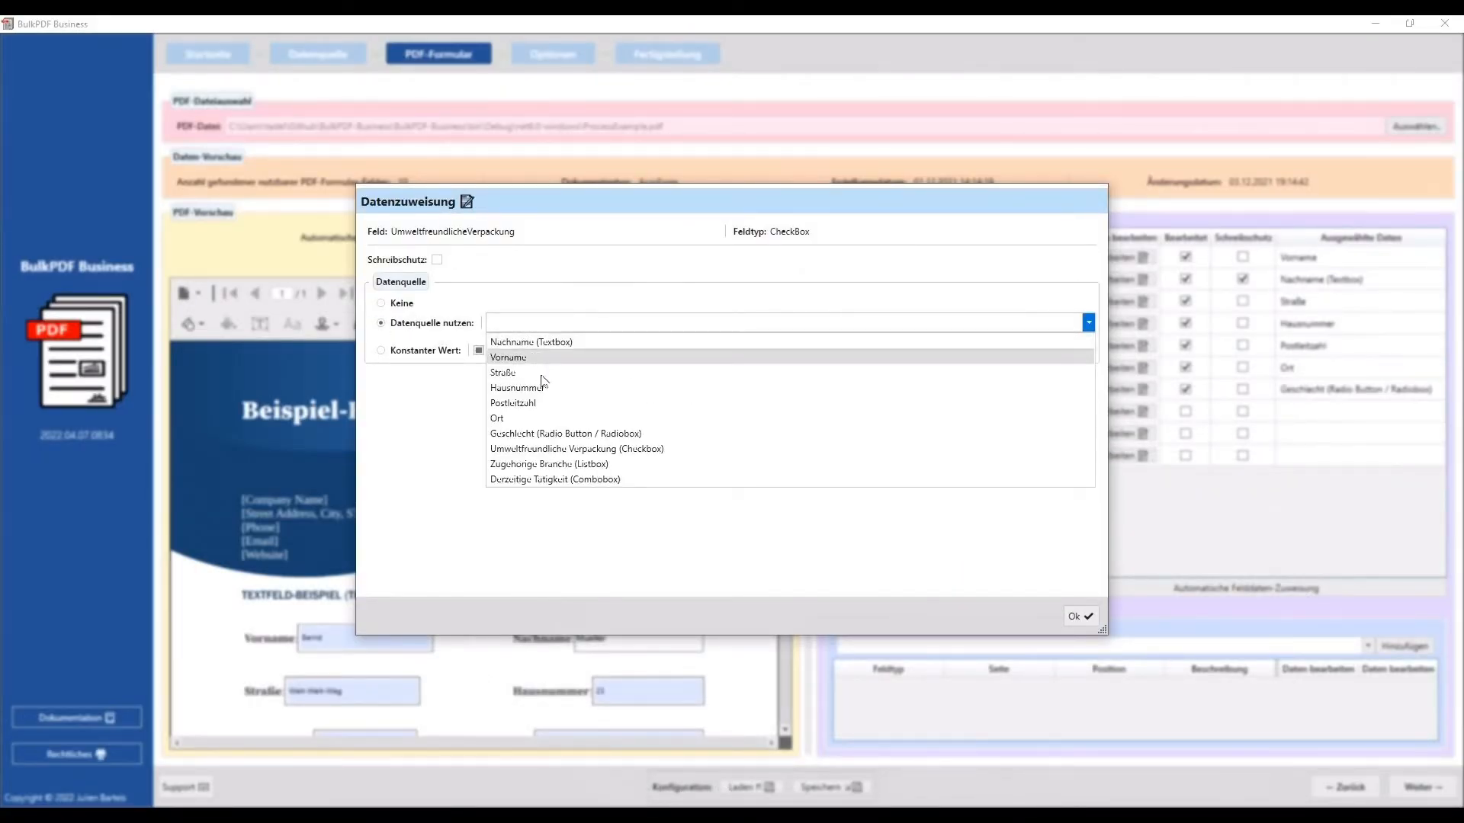
{"action": "left_click", "coordinate": [561, 450]}
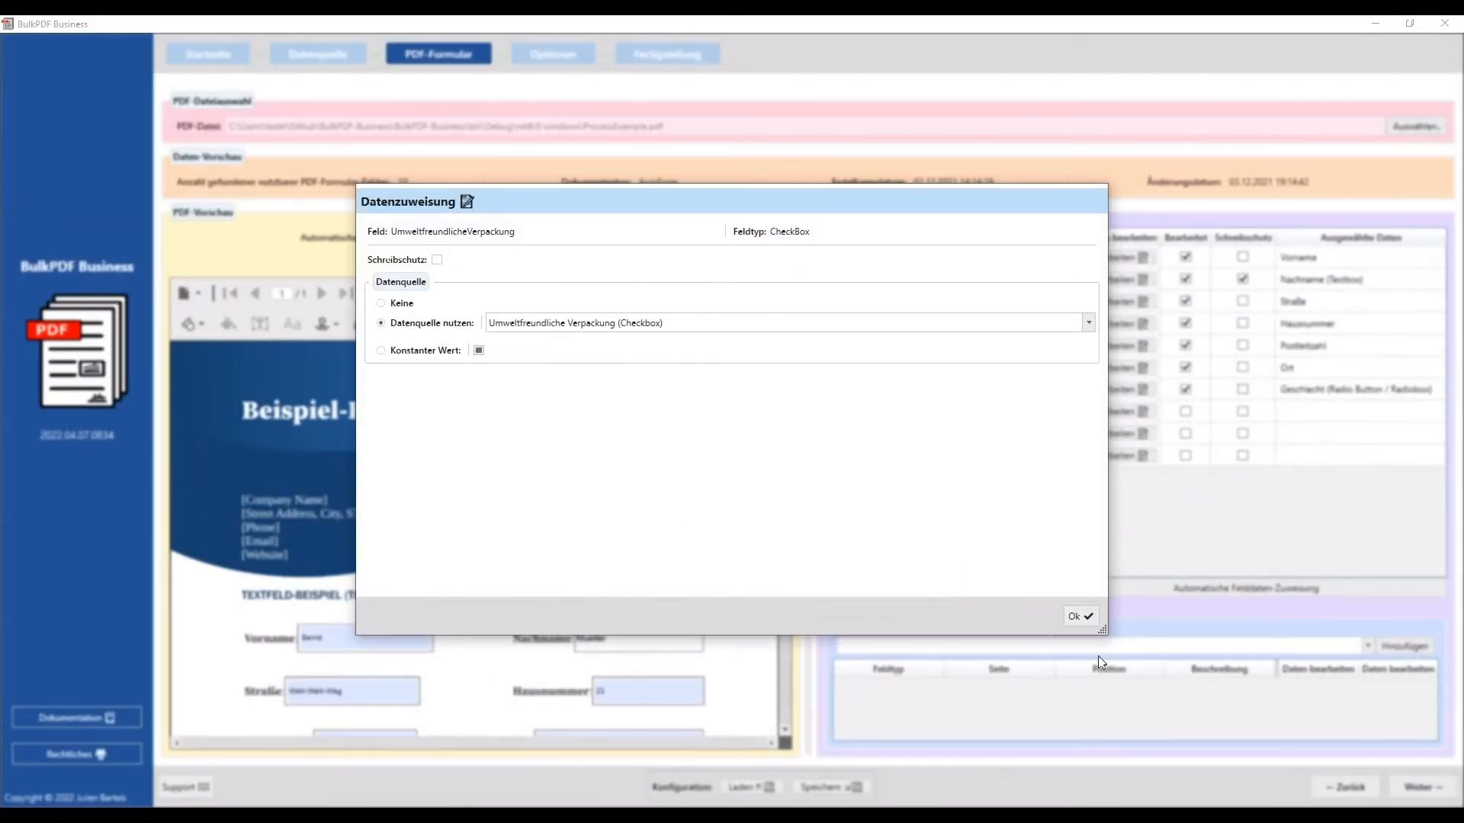
{"action": "left_click", "coordinate": [1089, 616]}
{"action": "scroll", "coordinate": [670, 625], "scroll_direction": "down", "scroll_amount": 5}
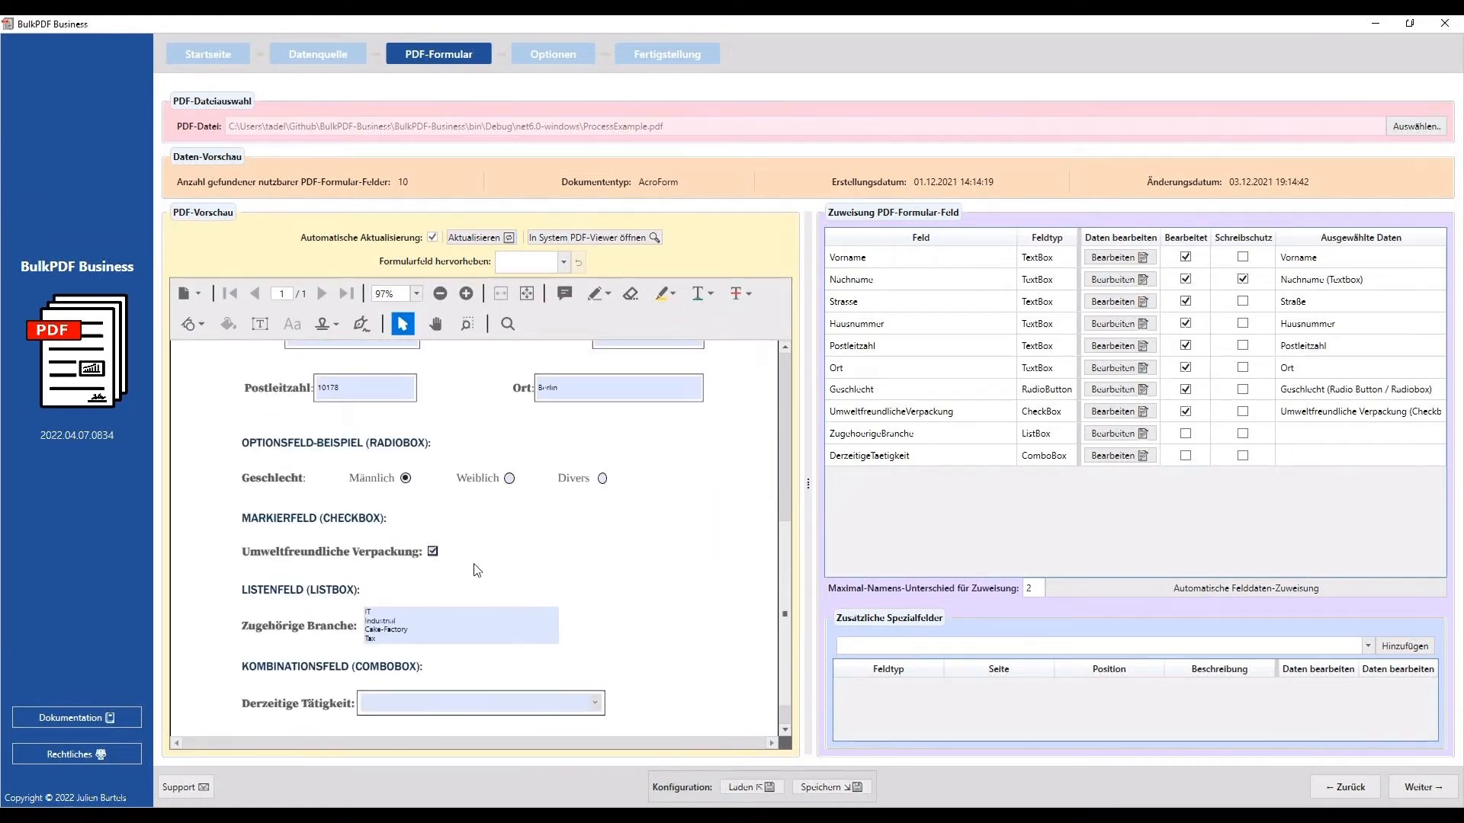
Set the ZugehoerigeBranche list box field to the field's own option IT as a constant and check it in the PDF preview
{"action": "left_click", "coordinate": [1111, 436]}
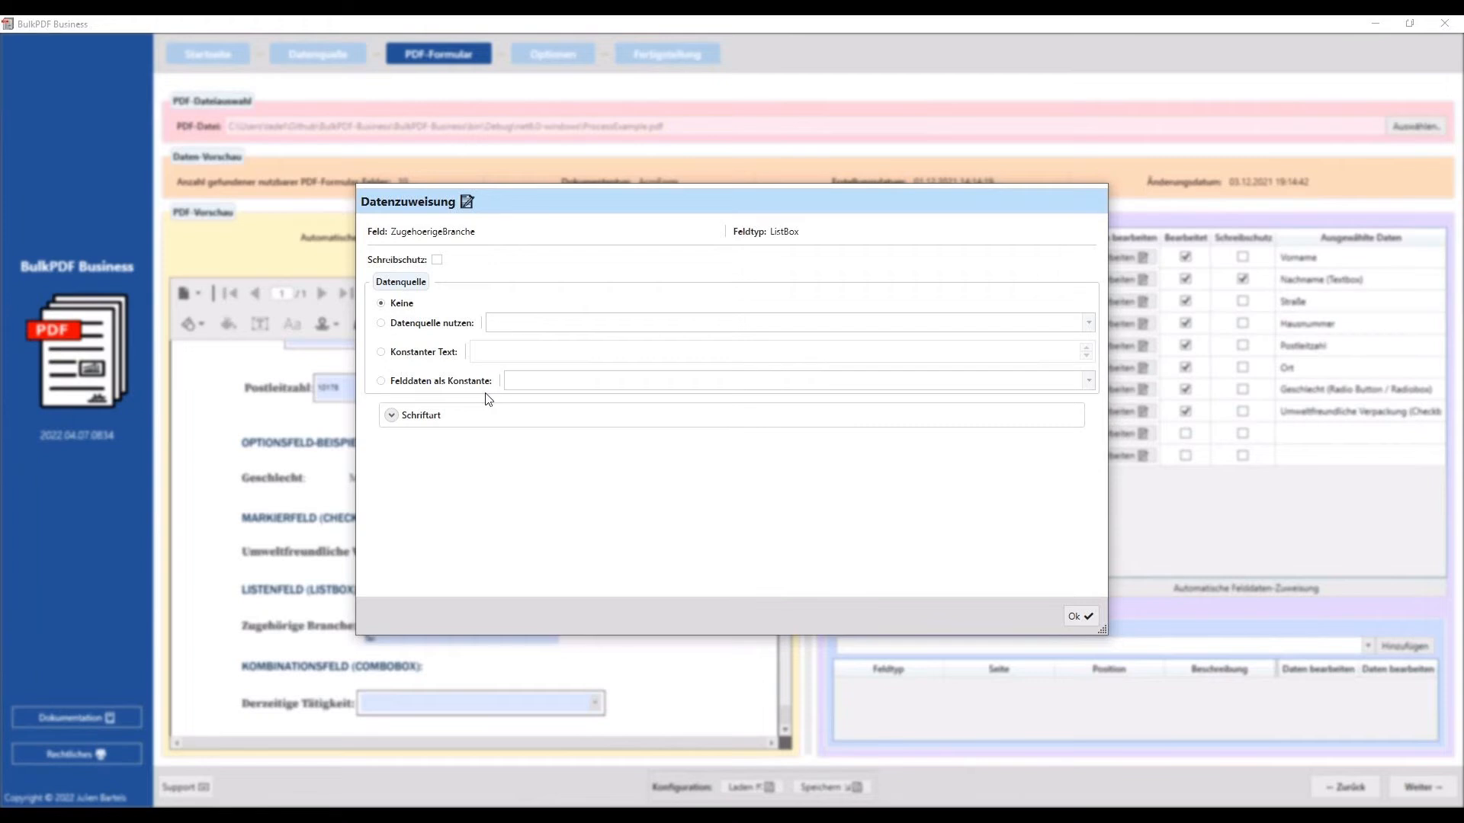
{"action": "left_click", "coordinate": [382, 381]}
{"action": "left_click", "coordinate": [650, 387]}
{"action": "left_click", "coordinate": [643, 415]}
{"action": "left_click", "coordinate": [1080, 616]}
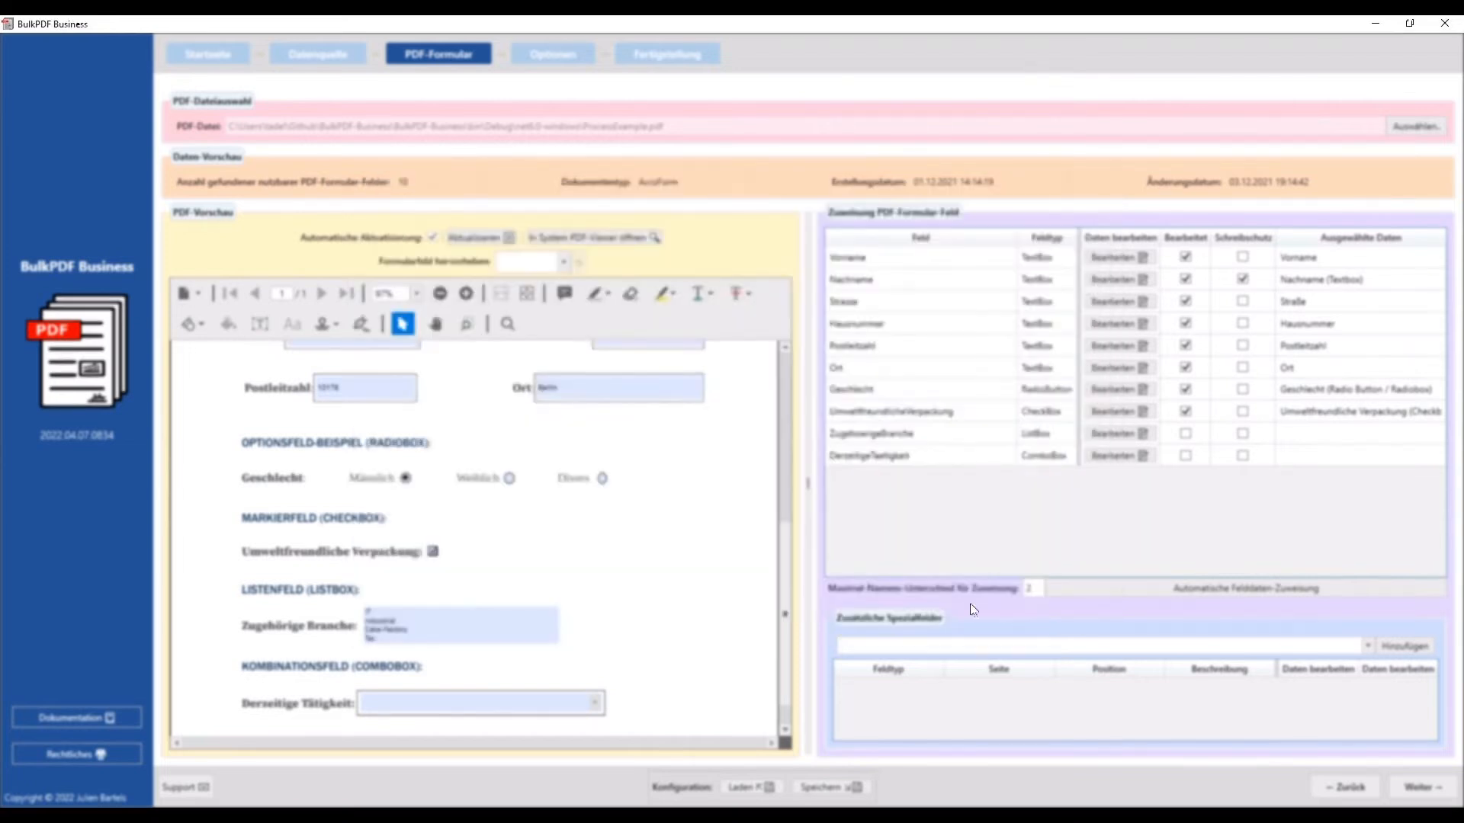
{"action": "scroll", "coordinate": [783, 515], "scroll_direction": "down", "scroll_amount": 5}
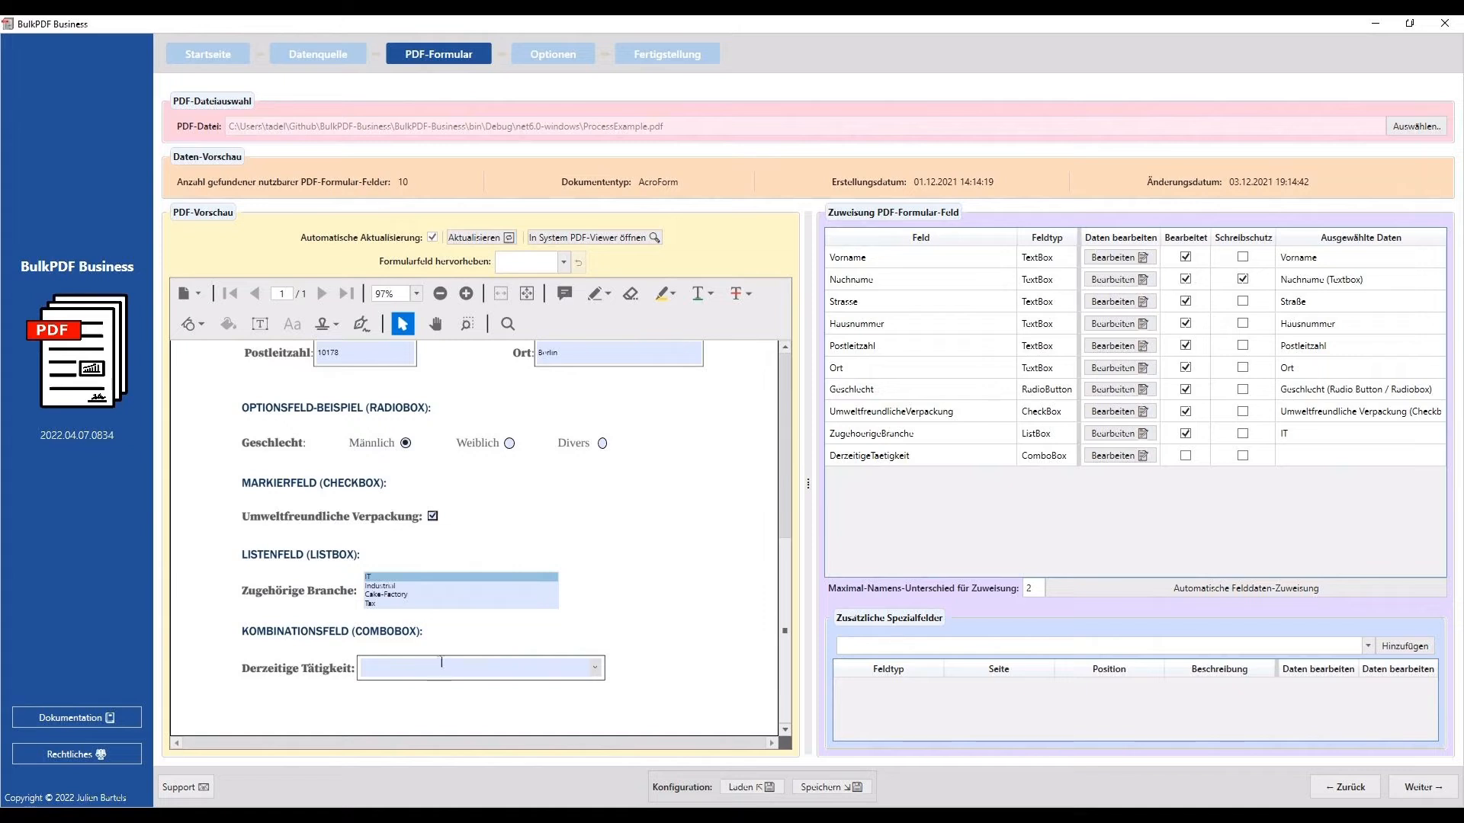
Assign the DerzeitigeTaetigkeit field to the data source column Derzeitige Tätigkeit (Combobox) and check the entry in the PDF preview
{"action": "left_click", "coordinate": [1101, 455]}
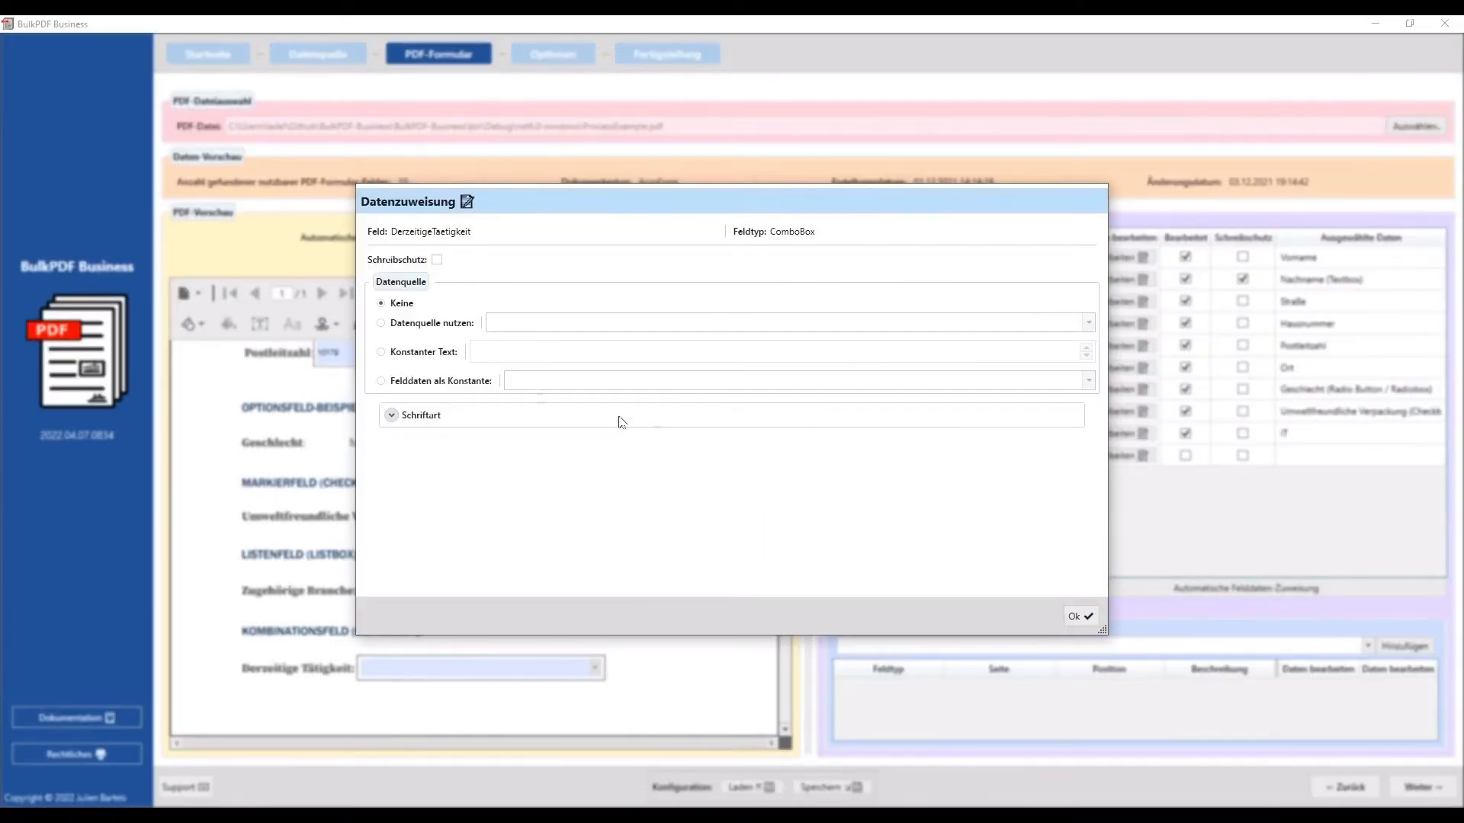
{"action": "left_click", "coordinate": [381, 324]}
{"action": "left_click", "coordinate": [561, 329]}
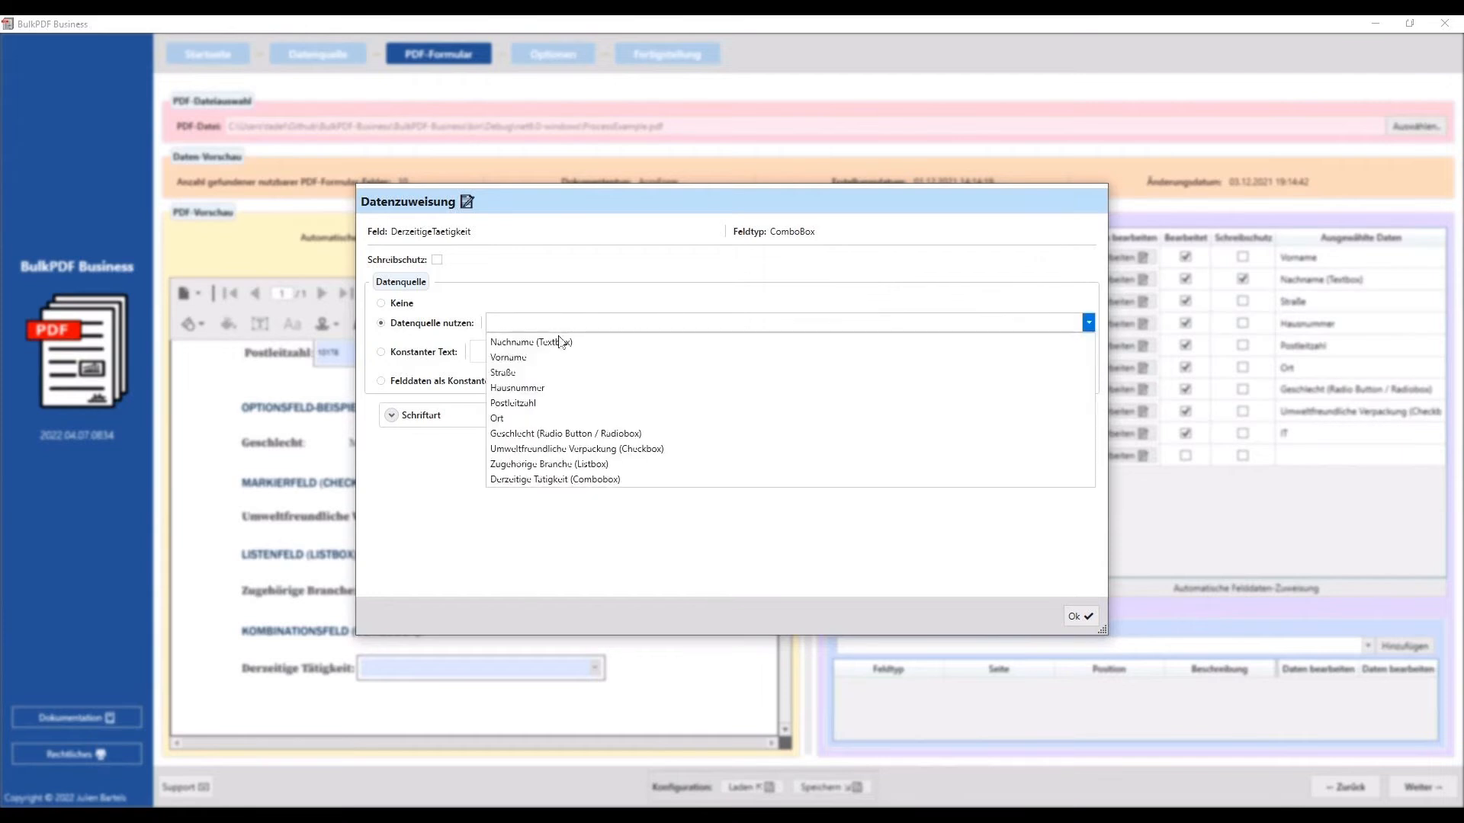
{"action": "left_click", "coordinate": [557, 482]}
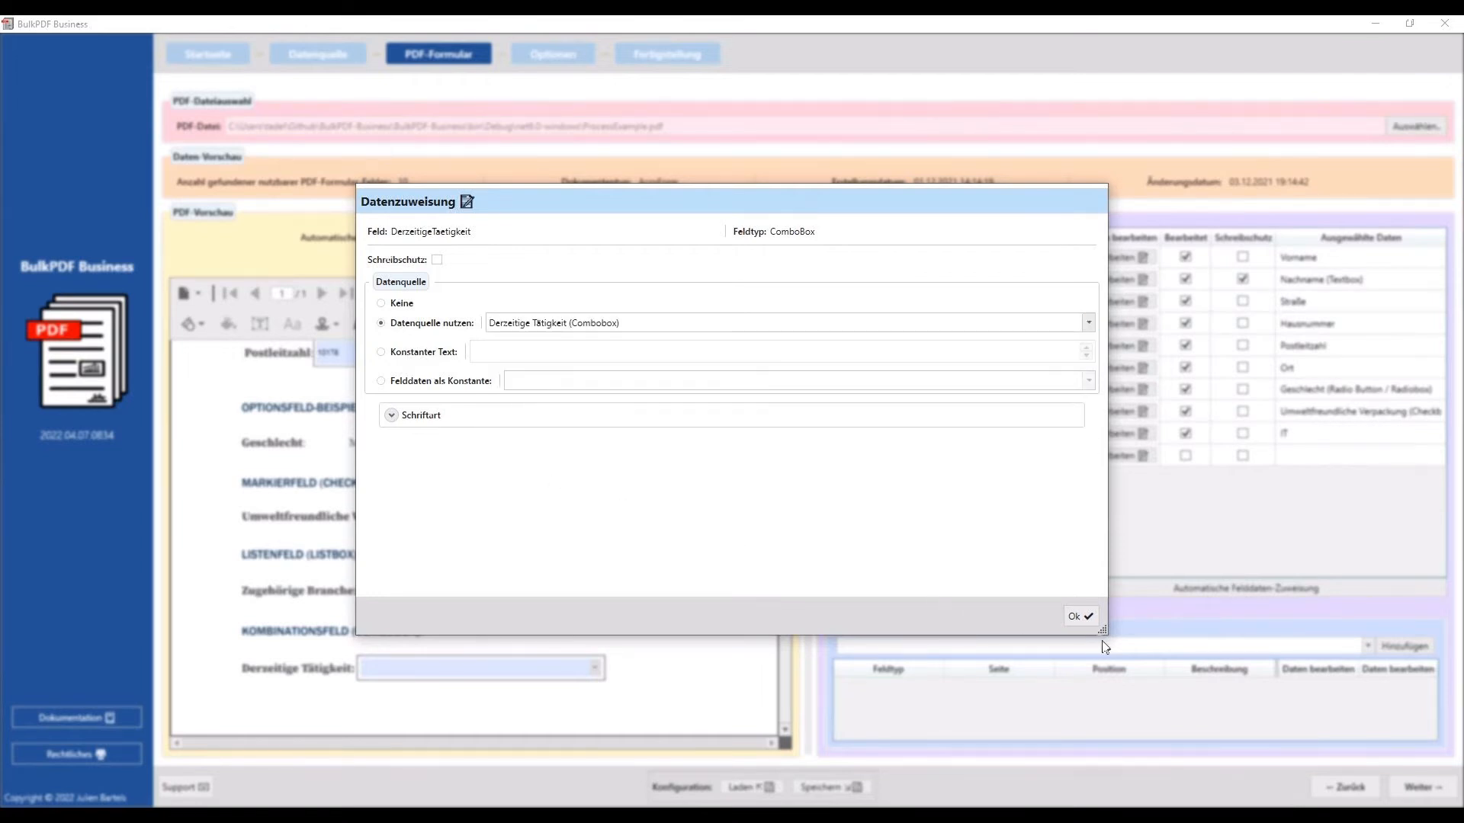
{"action": "left_click", "coordinate": [1086, 614]}
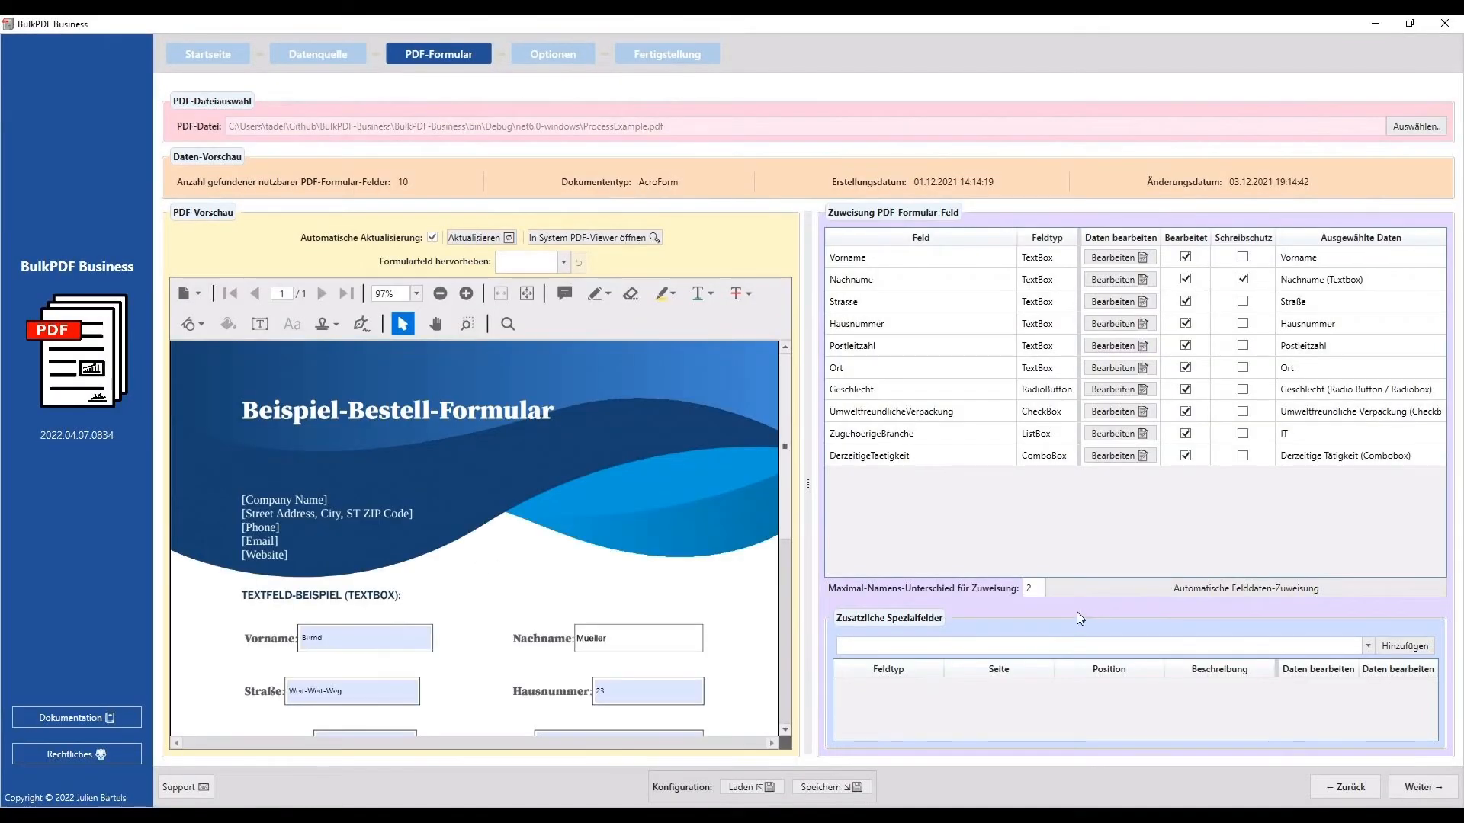
{"action": "left_click_drag", "start_coordinate": [789, 438], "coordinate": [761, 636]}
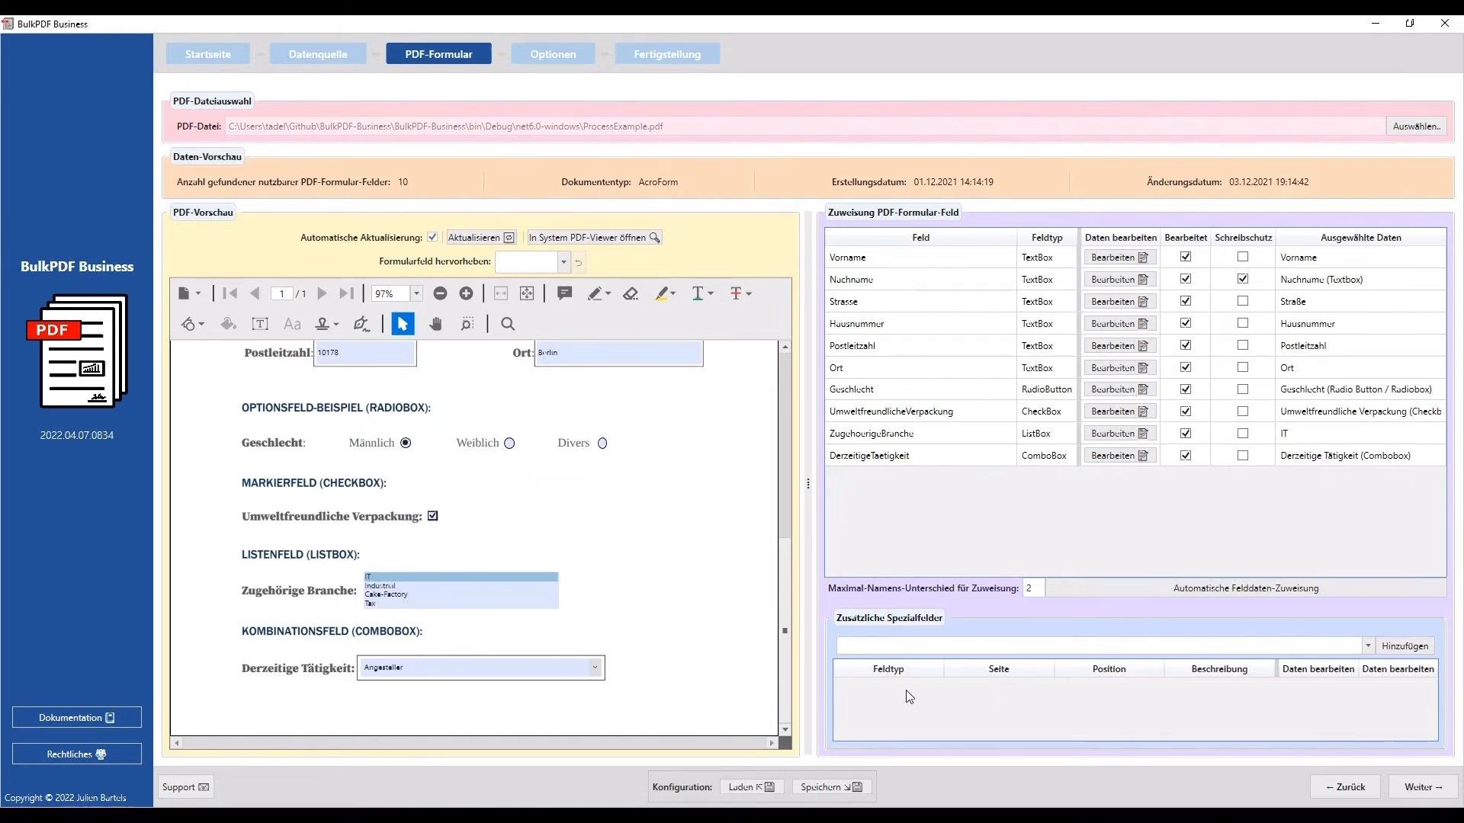
Add a QR-Code special field and open its settings in an enlarged data assignment dialog
{"action": "left_click", "coordinate": [918, 647]}
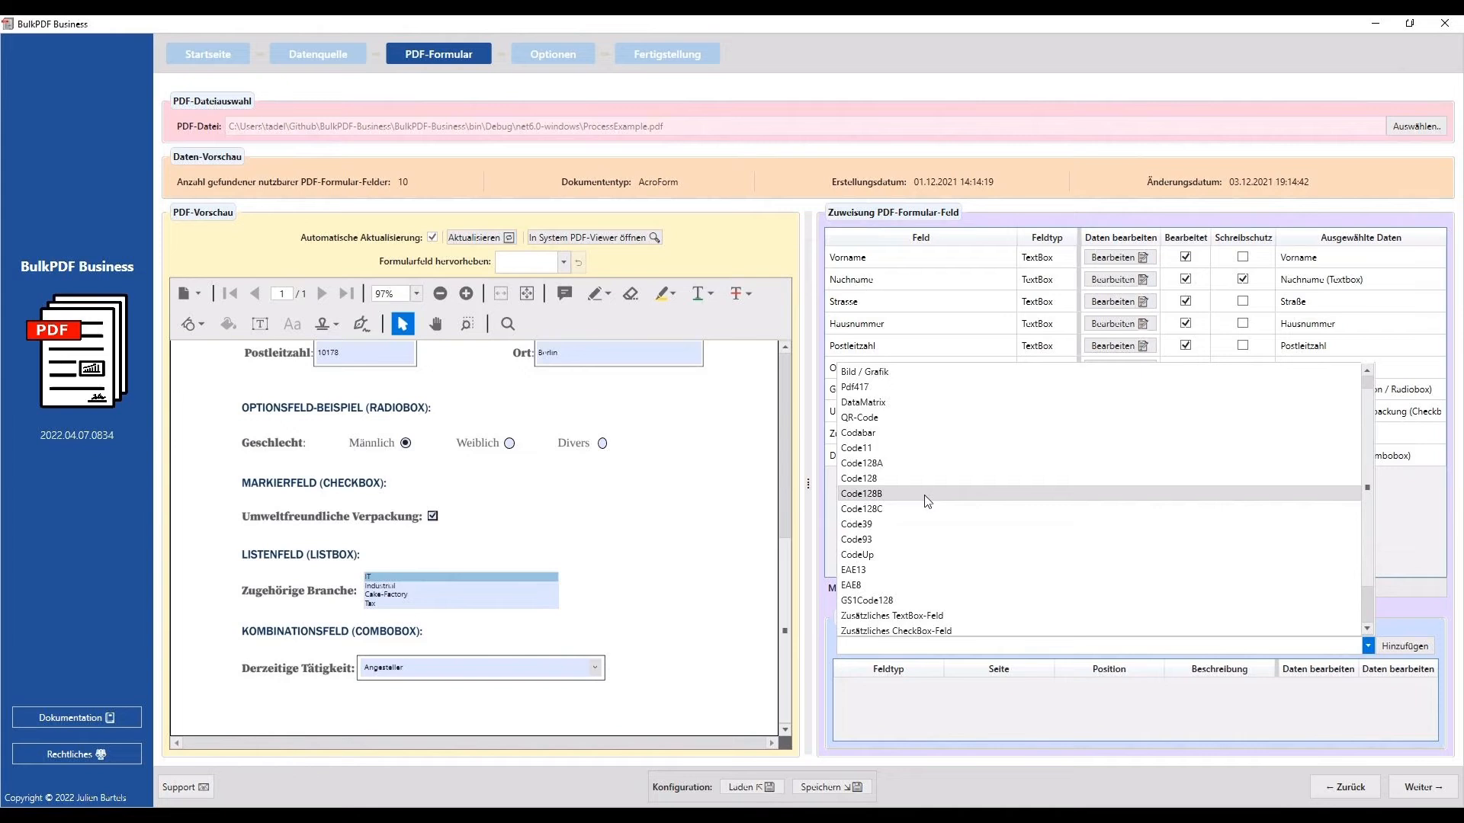
{"action": "left_click", "coordinate": [915, 417]}
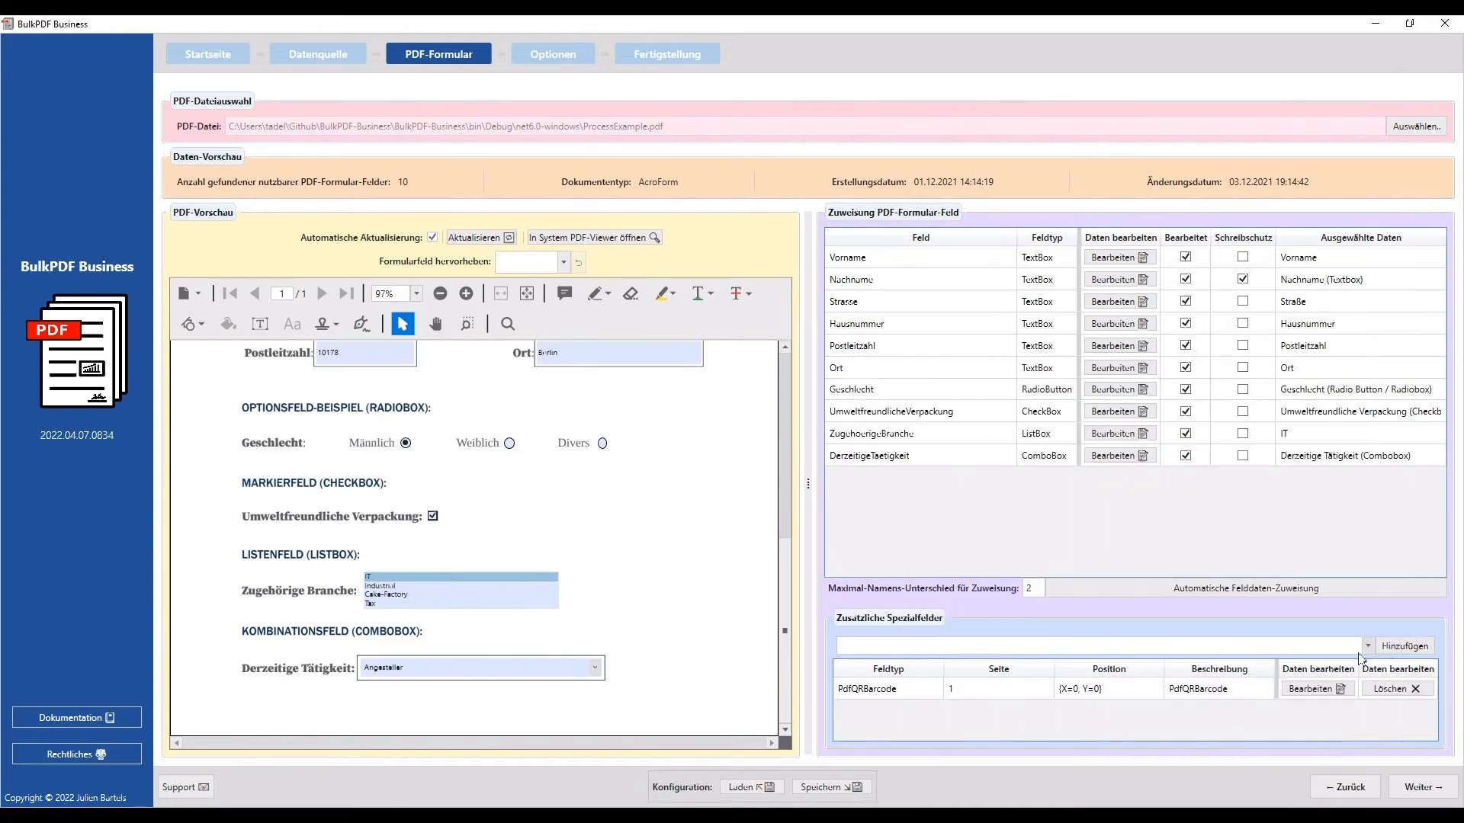
{"action": "left_click", "coordinate": [1309, 689]}
{"action": "left_click_drag", "start_coordinate": [350, 187], "coordinate": [164, 46]}
{"action": "left_click_drag", "start_coordinate": [1104, 640], "coordinate": [1244, 751]}
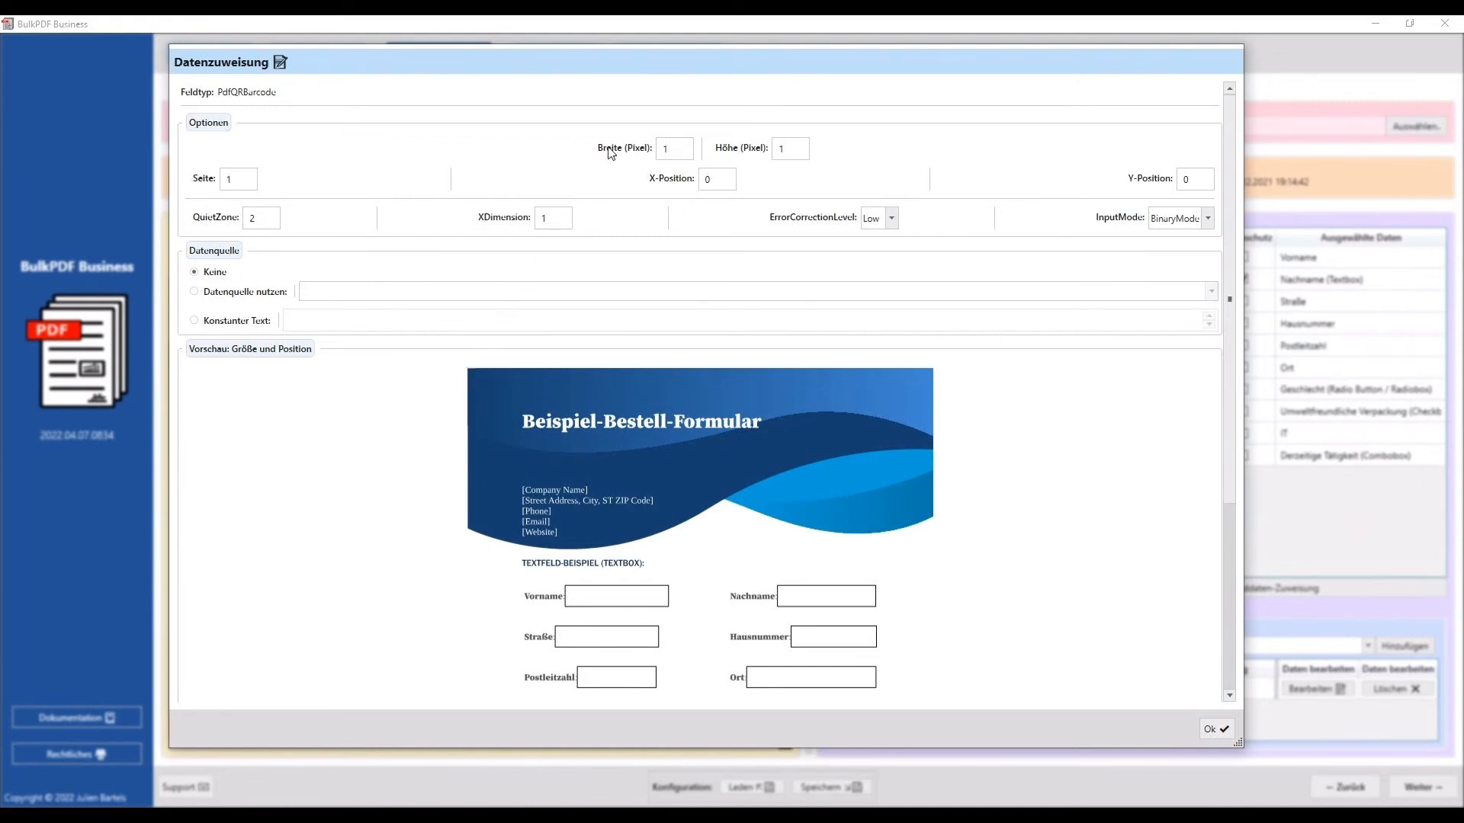
Set the QR code's width and height to 100 pixels each
{"action": "left_click", "coordinate": [685, 150]}
{"action": "type", "text": "00"}
{"action": "left_click", "coordinate": [802, 151]}
{"action": "type", "text": "00"}
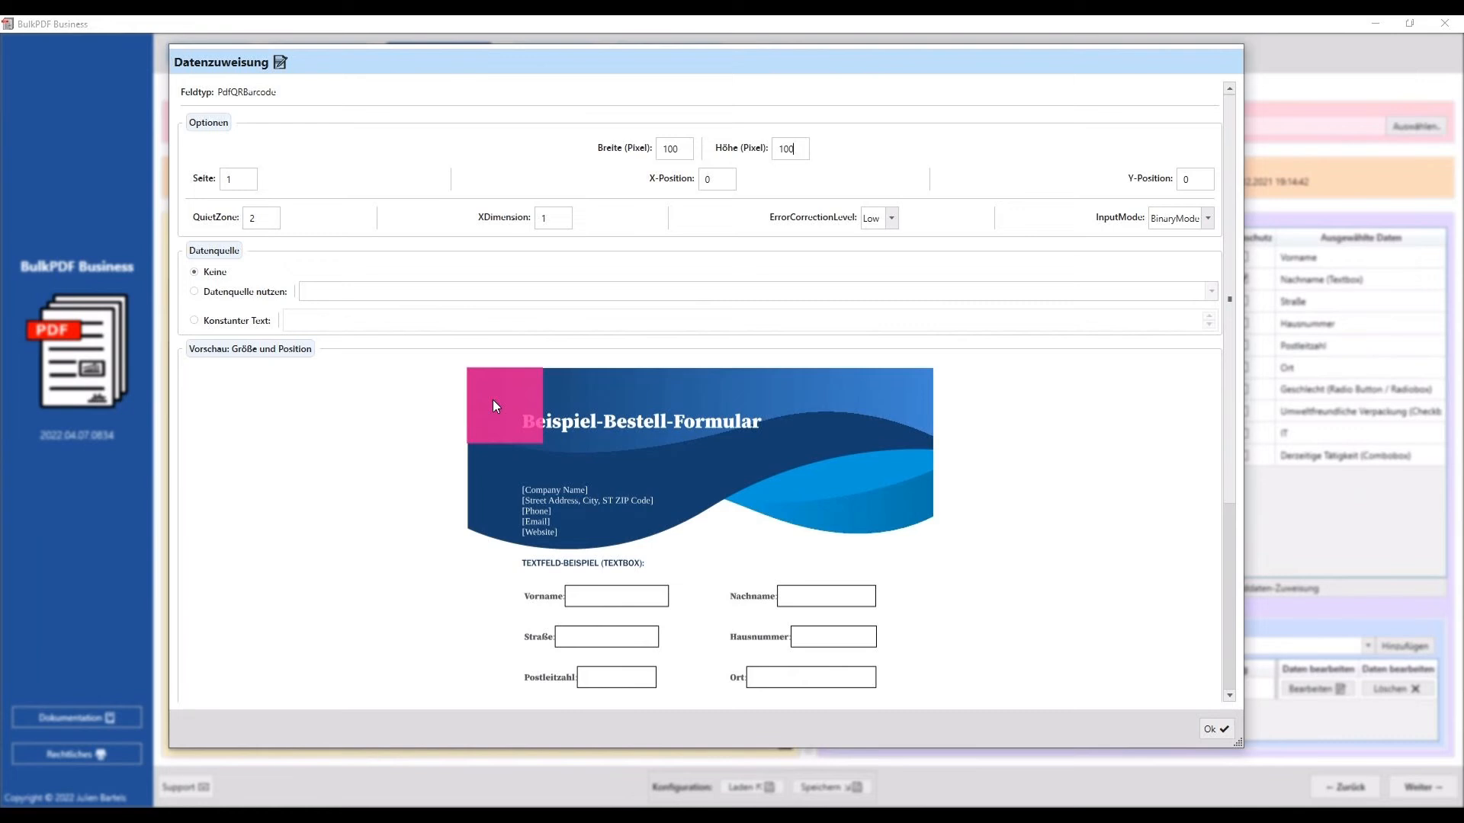
Position the QR code at X 400 and Y 550 and check its placement in the size and position preview
{"action": "double_click", "coordinate": [713, 180]}
{"action": "type", "text": "400"}
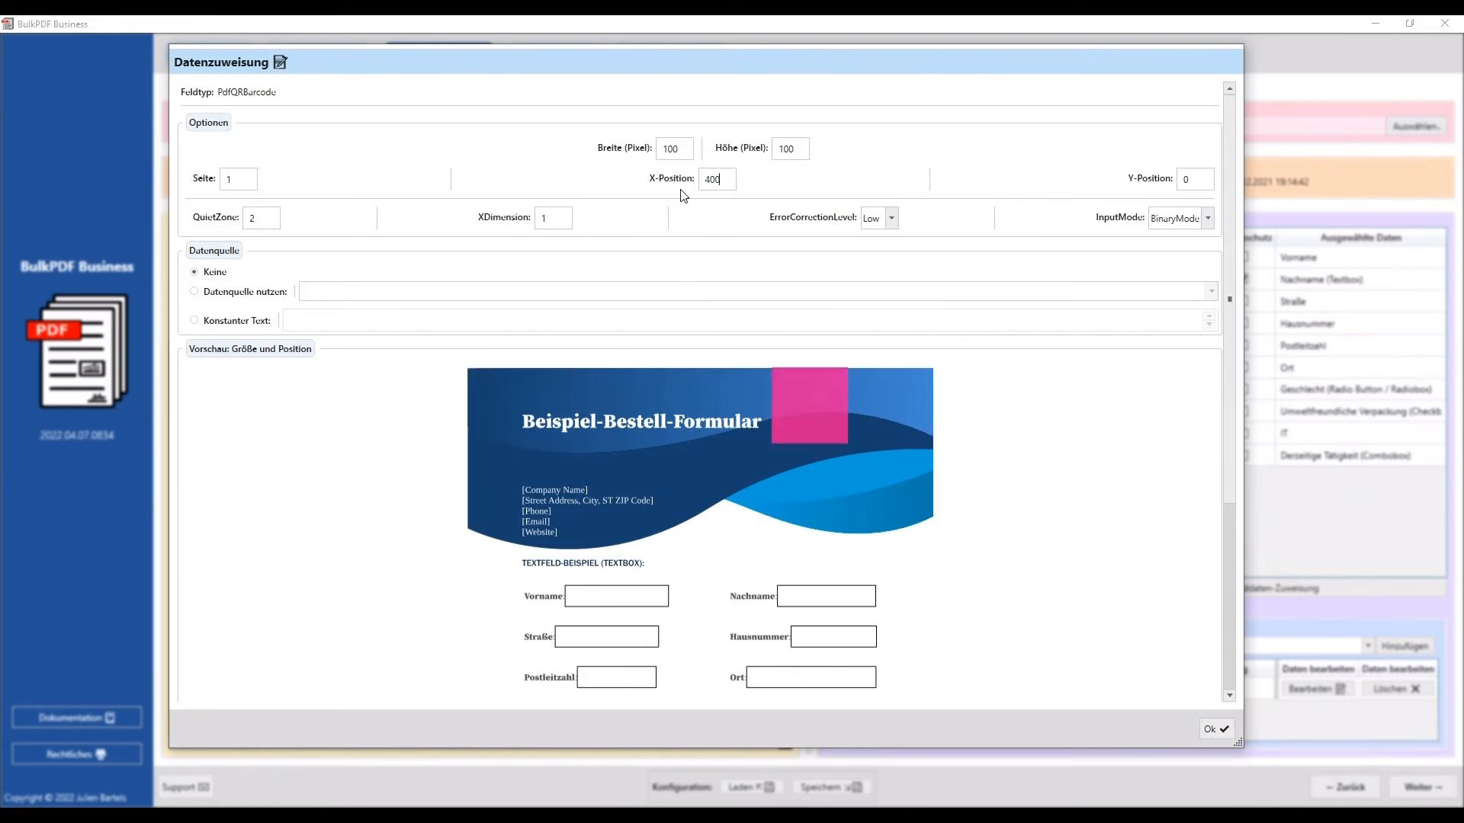
{"action": "key", "text": "Tab"}
{"action": "type", "text": "550"}
{"action": "scroll", "coordinate": [1057, 332], "scroll_direction": "down", "scroll_amount": 7}
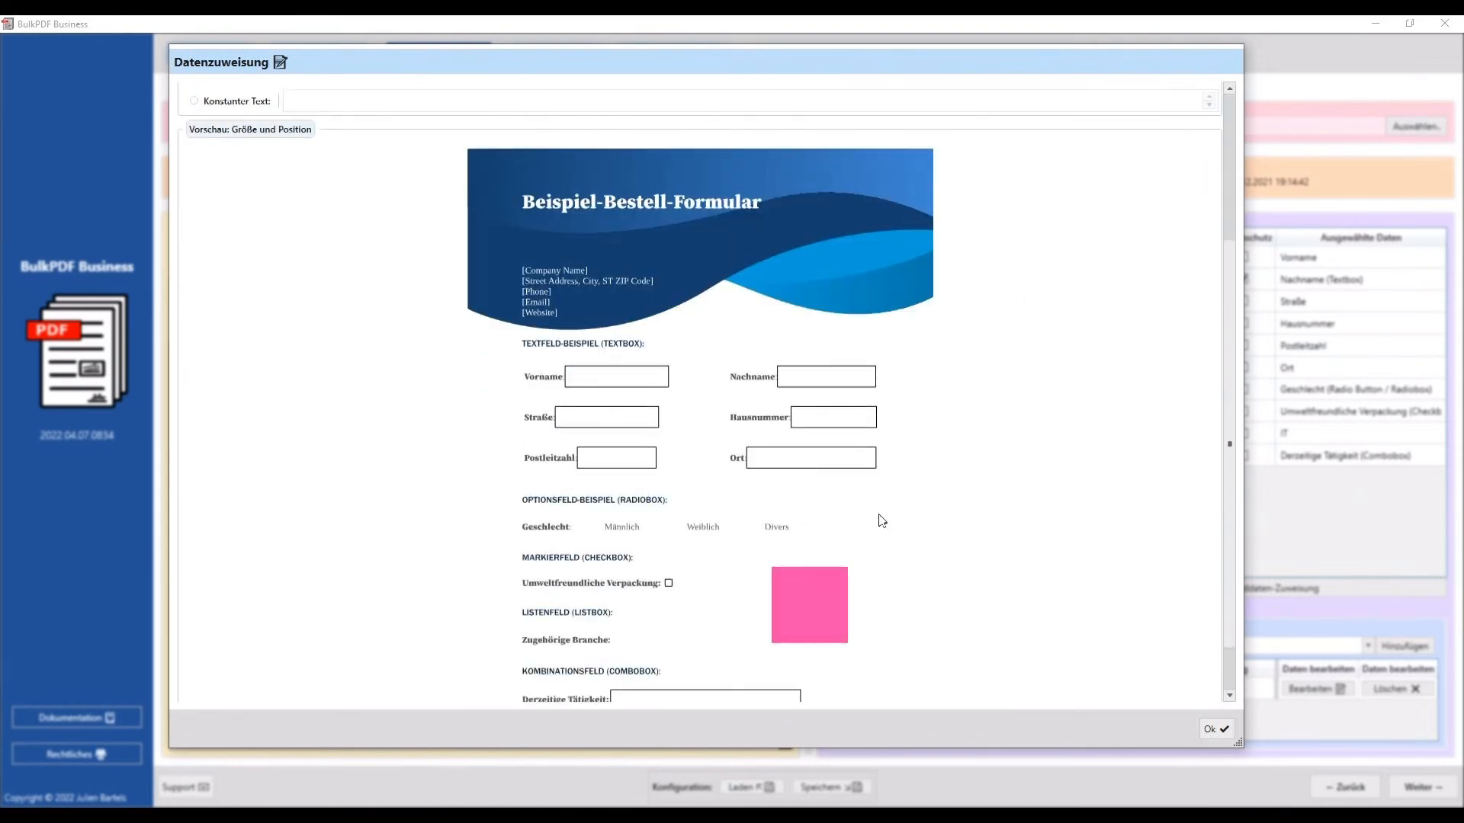
{"action": "scroll", "coordinate": [810, 539], "scroll_direction": "up", "scroll_amount": 7}
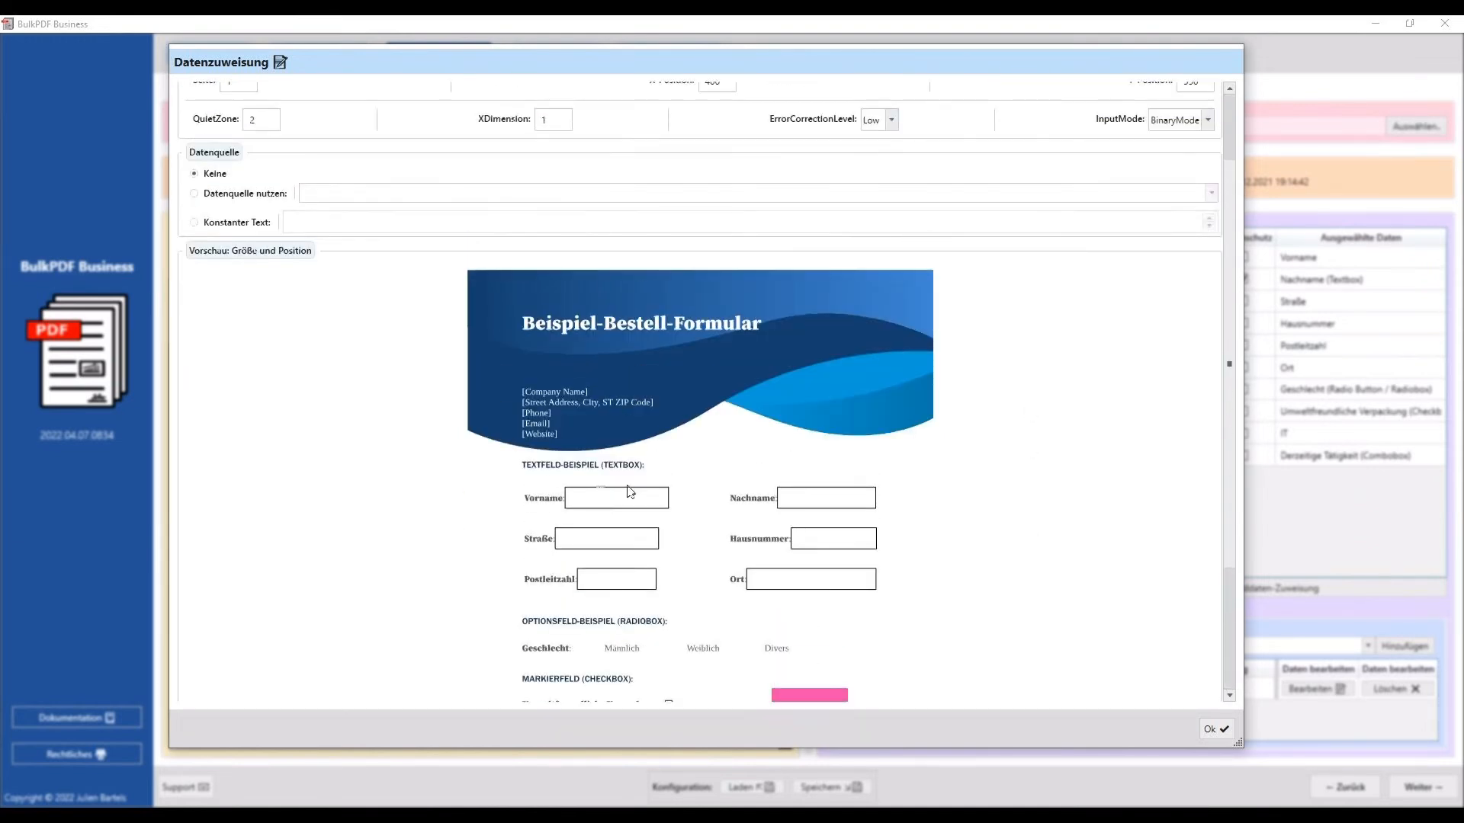
{"action": "left_click", "coordinate": [198, 321]}
{"action": "type", "text": "https://bulkpdf.de/"}
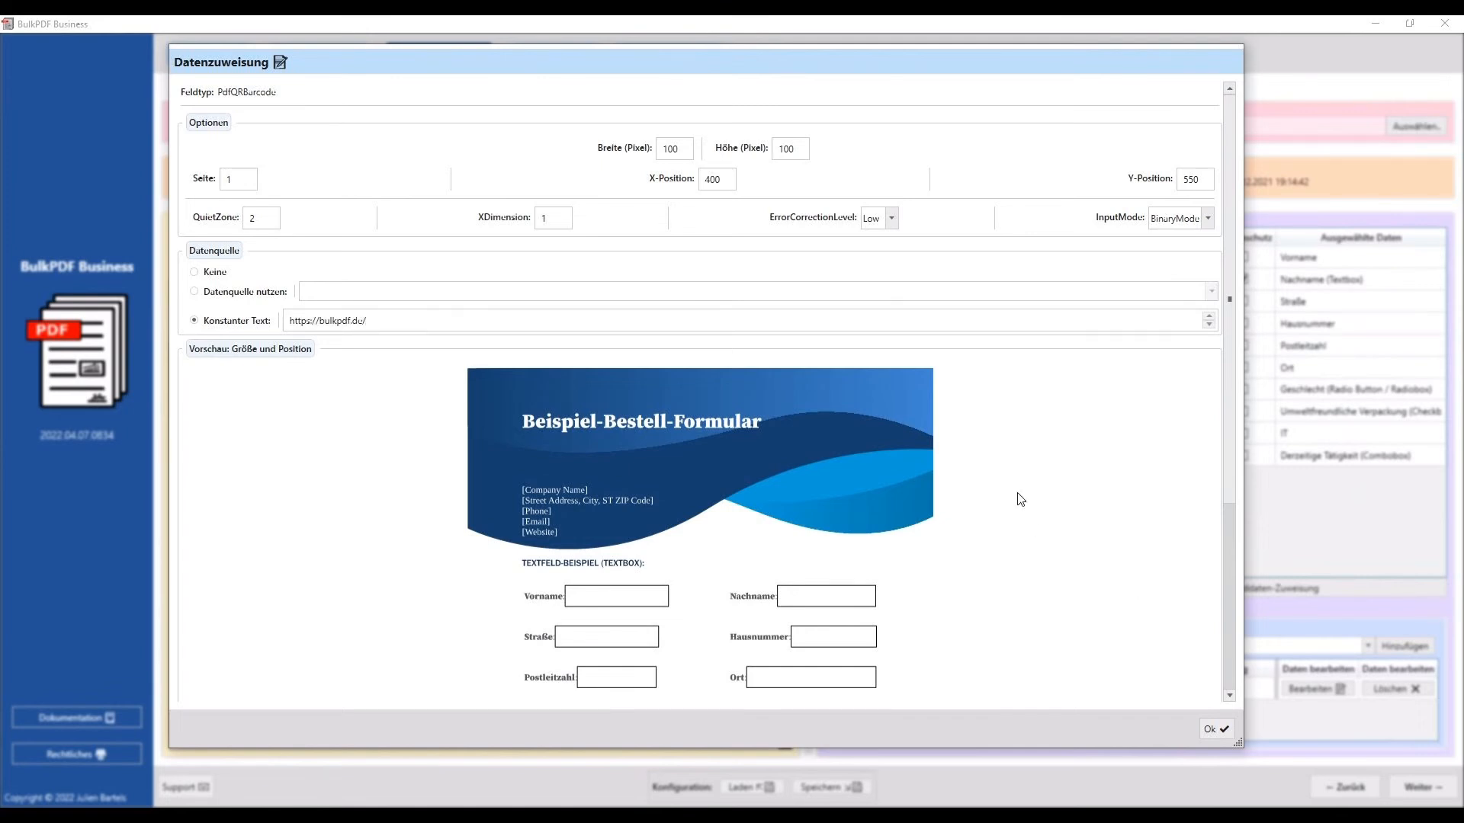
{"action": "left_click", "coordinate": [1216, 729]}
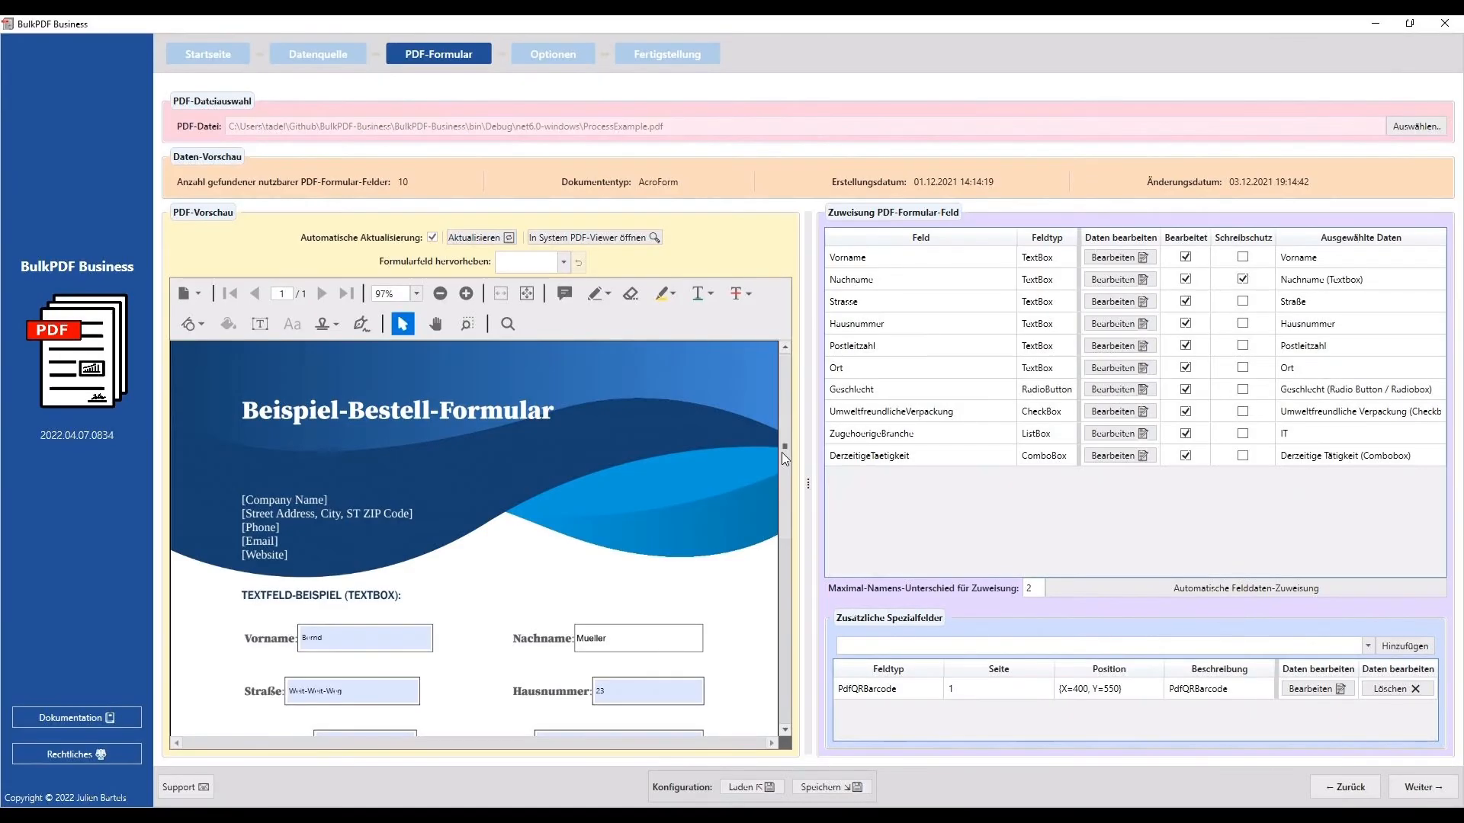
{"action": "scroll", "coordinate": [780, 451], "scroll_direction": "down", "scroll_amount": 5}
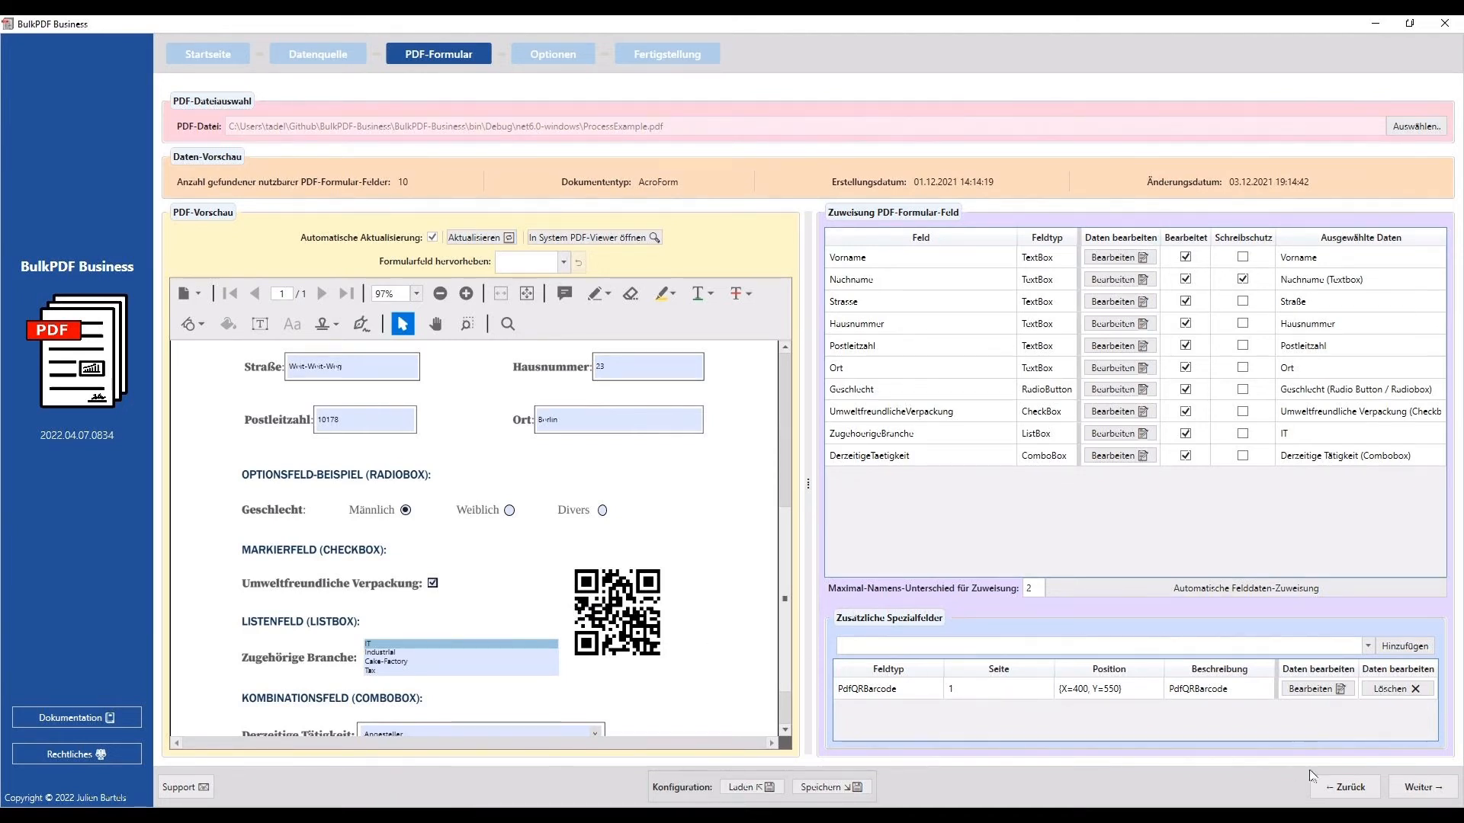
Go on to the output options and add the data source columns Nachname (Textbox) and Vorname to the file name
{"action": "left_click", "coordinate": [1409, 792]}
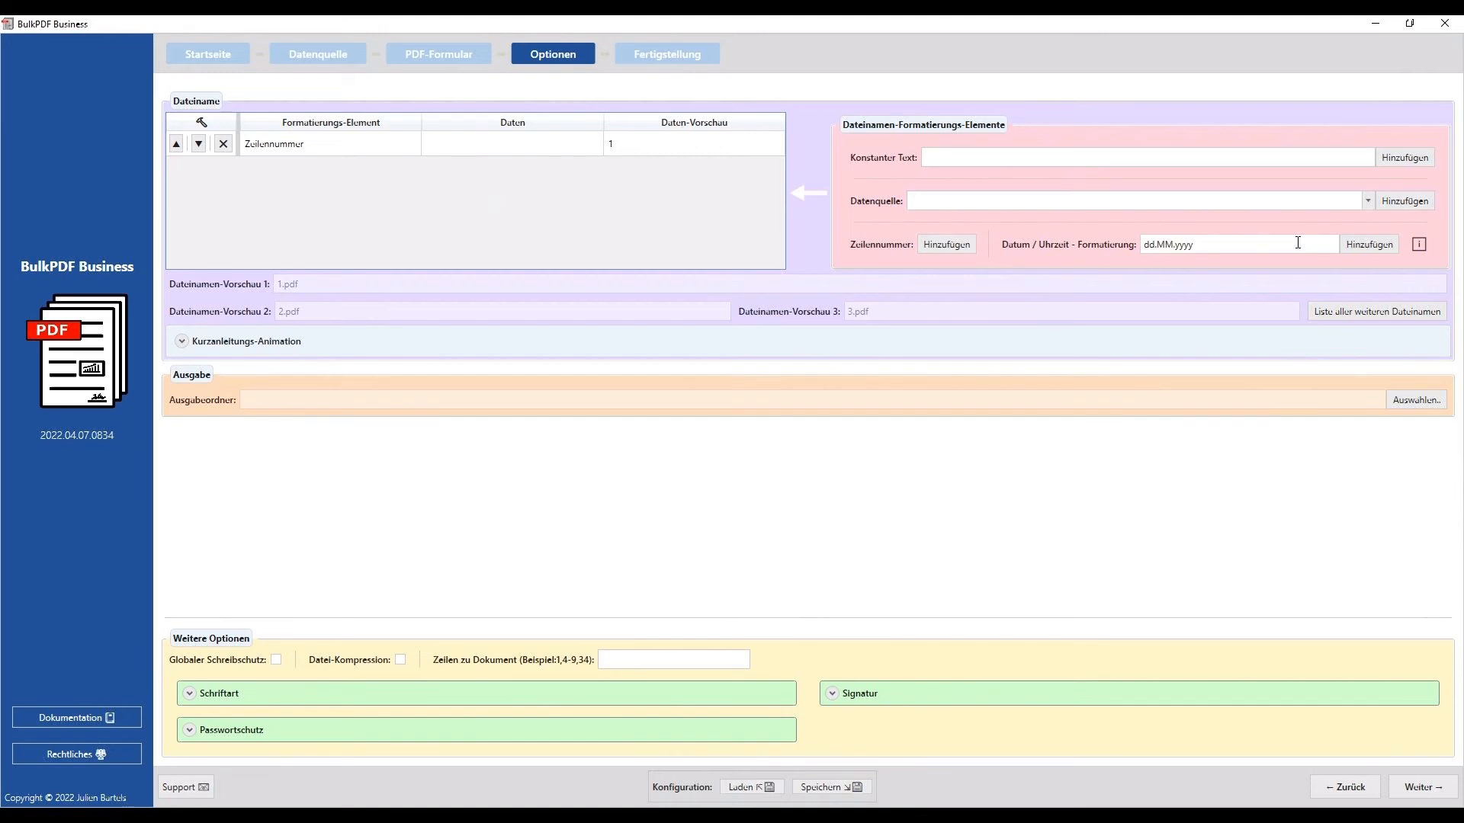
{"action": "left_click", "coordinate": [1330, 198]}
{"action": "left_click", "coordinate": [982, 228]}
{"action": "left_click", "coordinate": [1405, 200]}
{"action": "left_click", "coordinate": [1115, 209]}
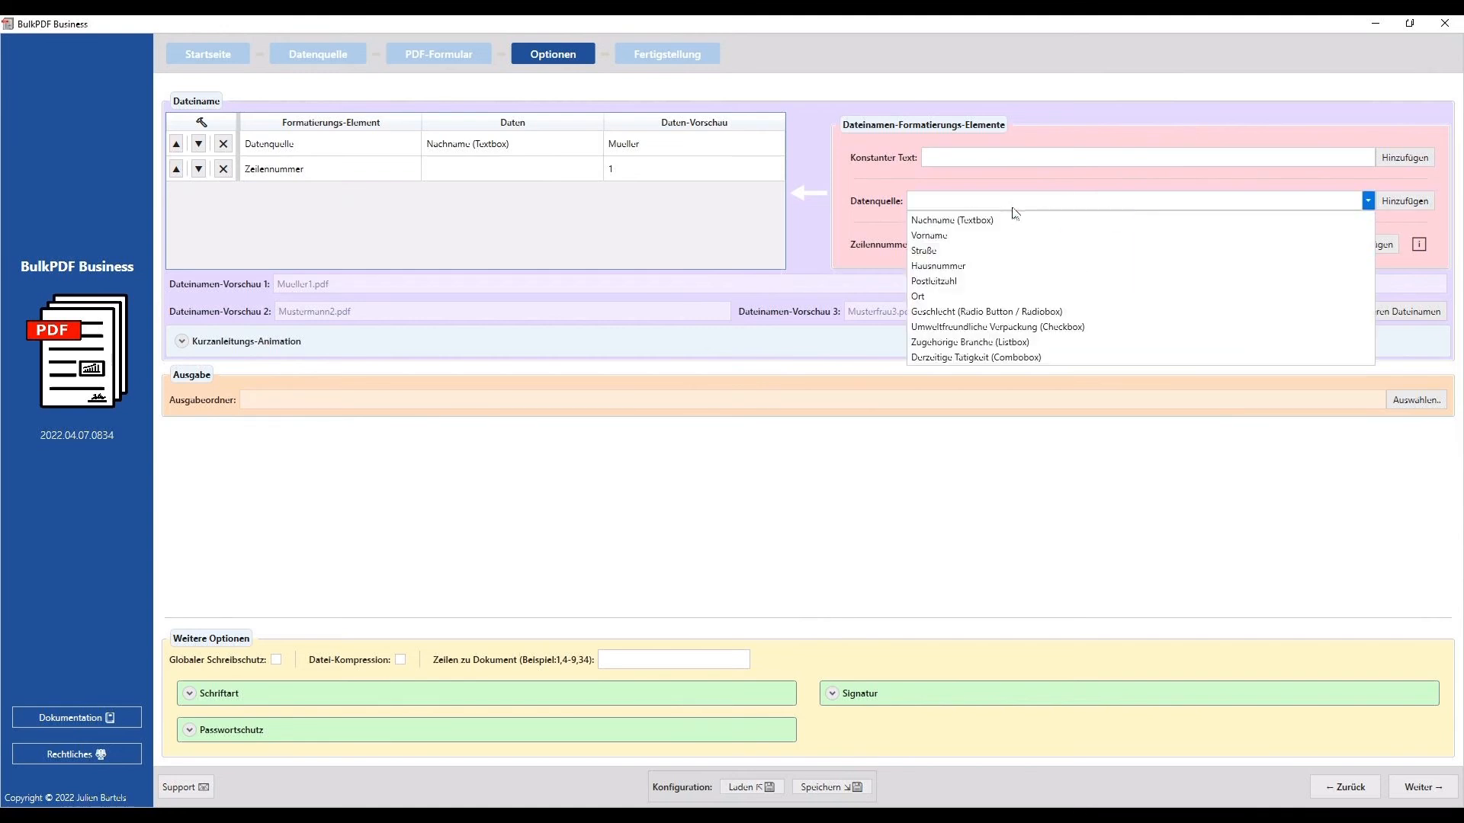
{"action": "left_click", "coordinate": [967, 232]}
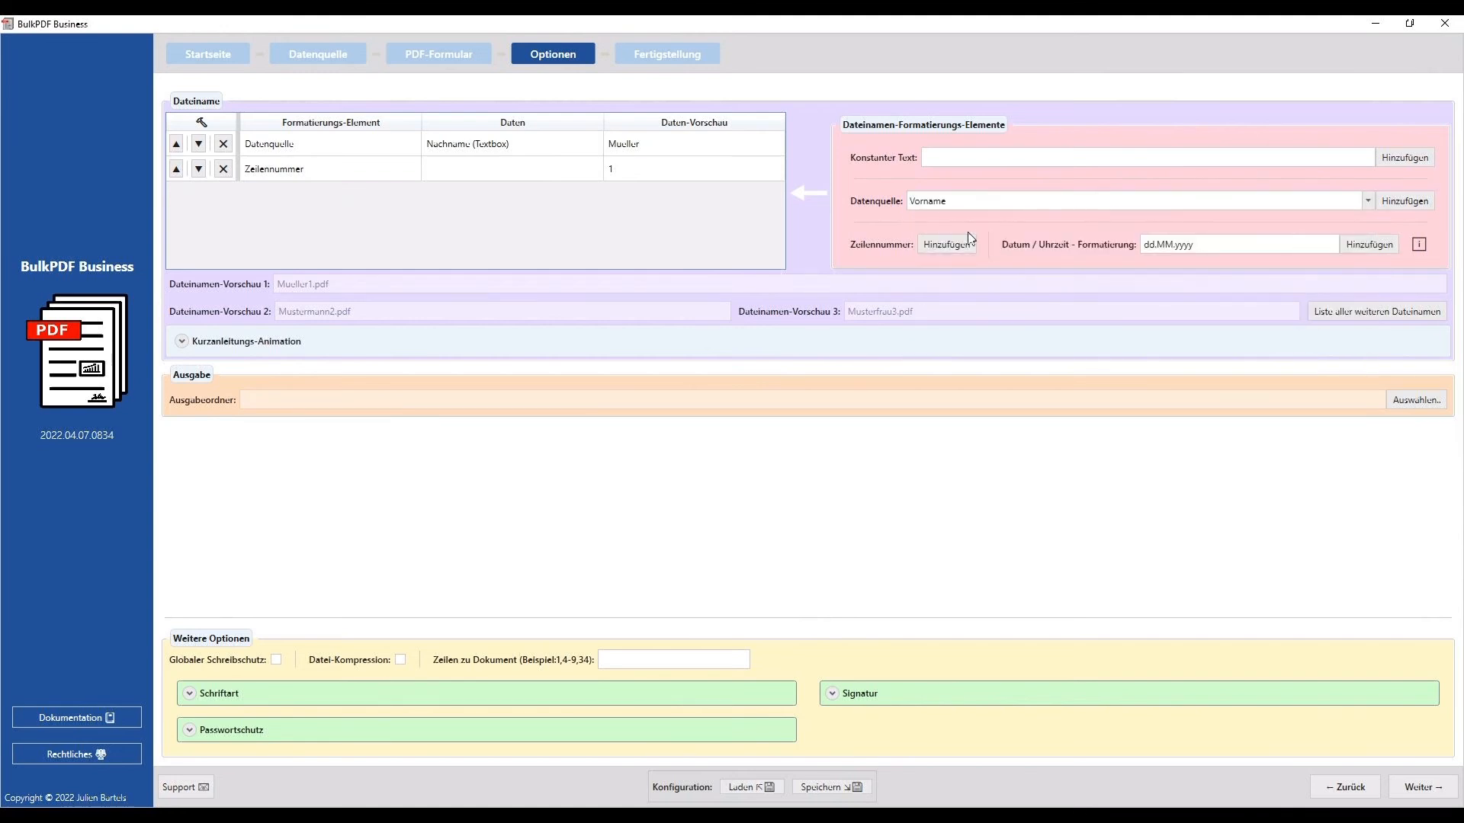
{"action": "left_click", "coordinate": [1404, 201]}
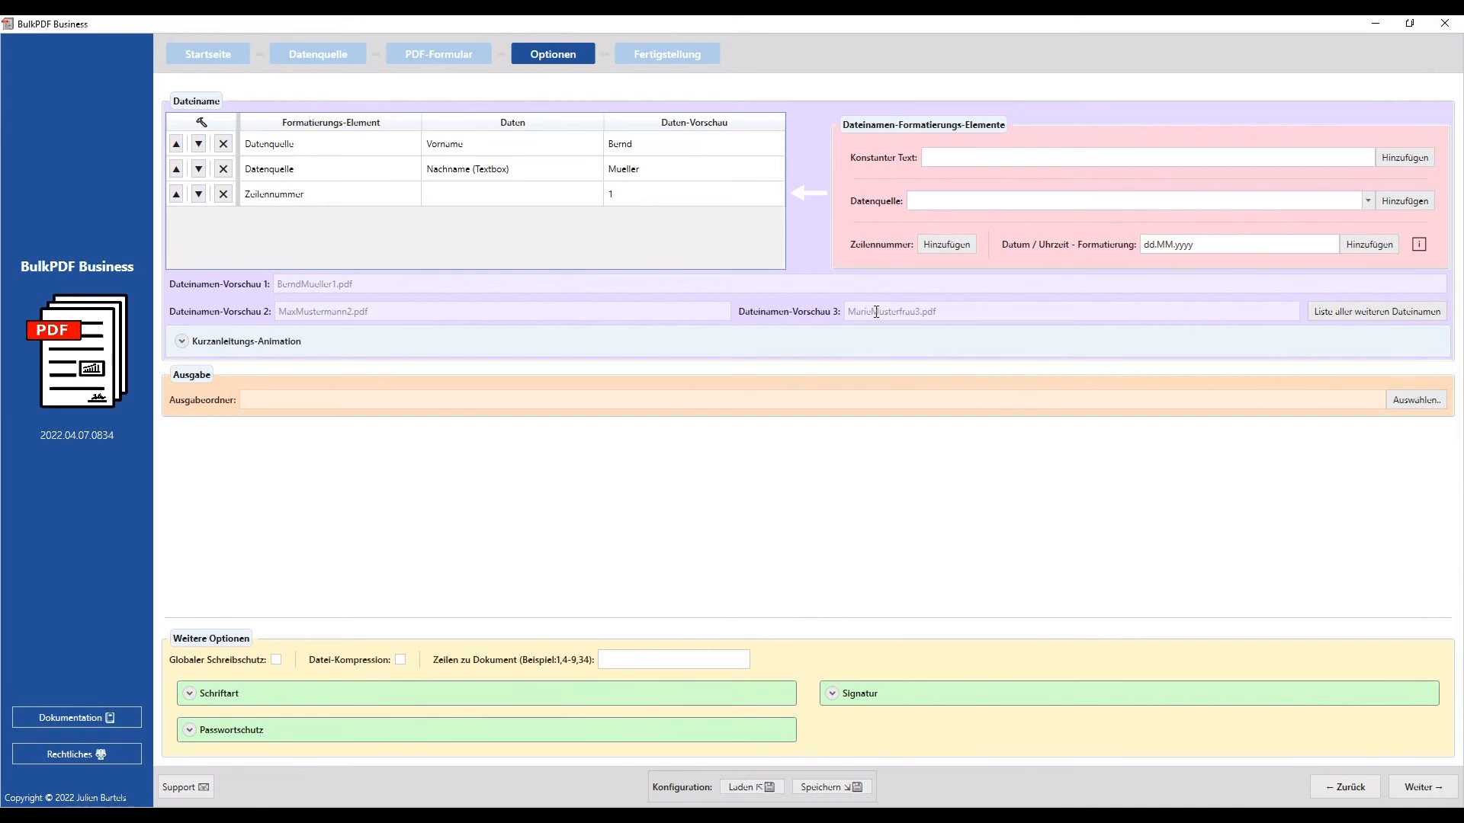
Remove the row number from the file name and place a constant underscore between Vorname and Nachname
{"action": "left_click", "coordinate": [223, 194]}
{"action": "left_click", "coordinate": [952, 162]}
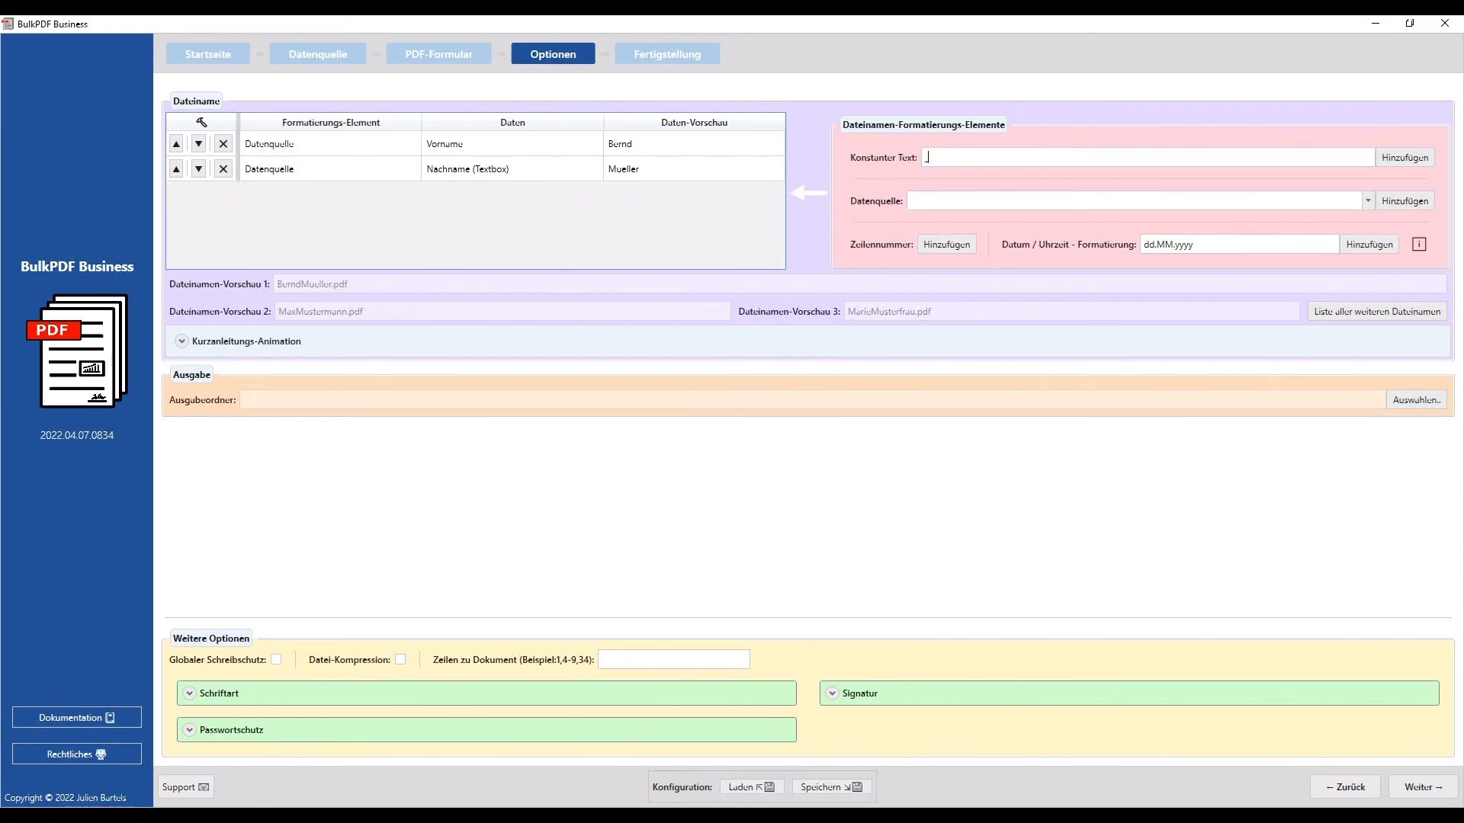
{"action": "left_click", "coordinate": [1405, 157]}
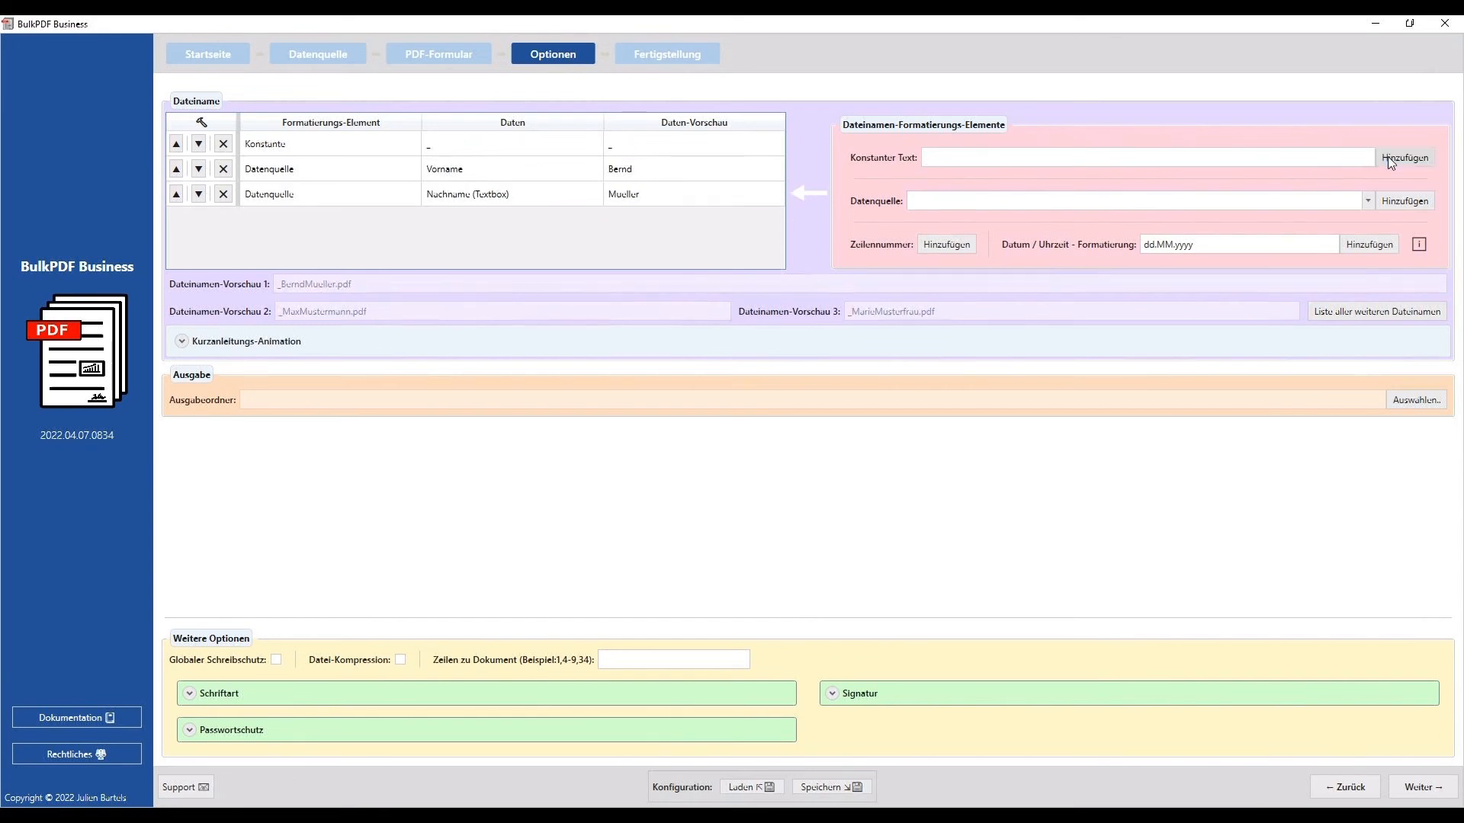
{"action": "left_click", "coordinate": [199, 144]}
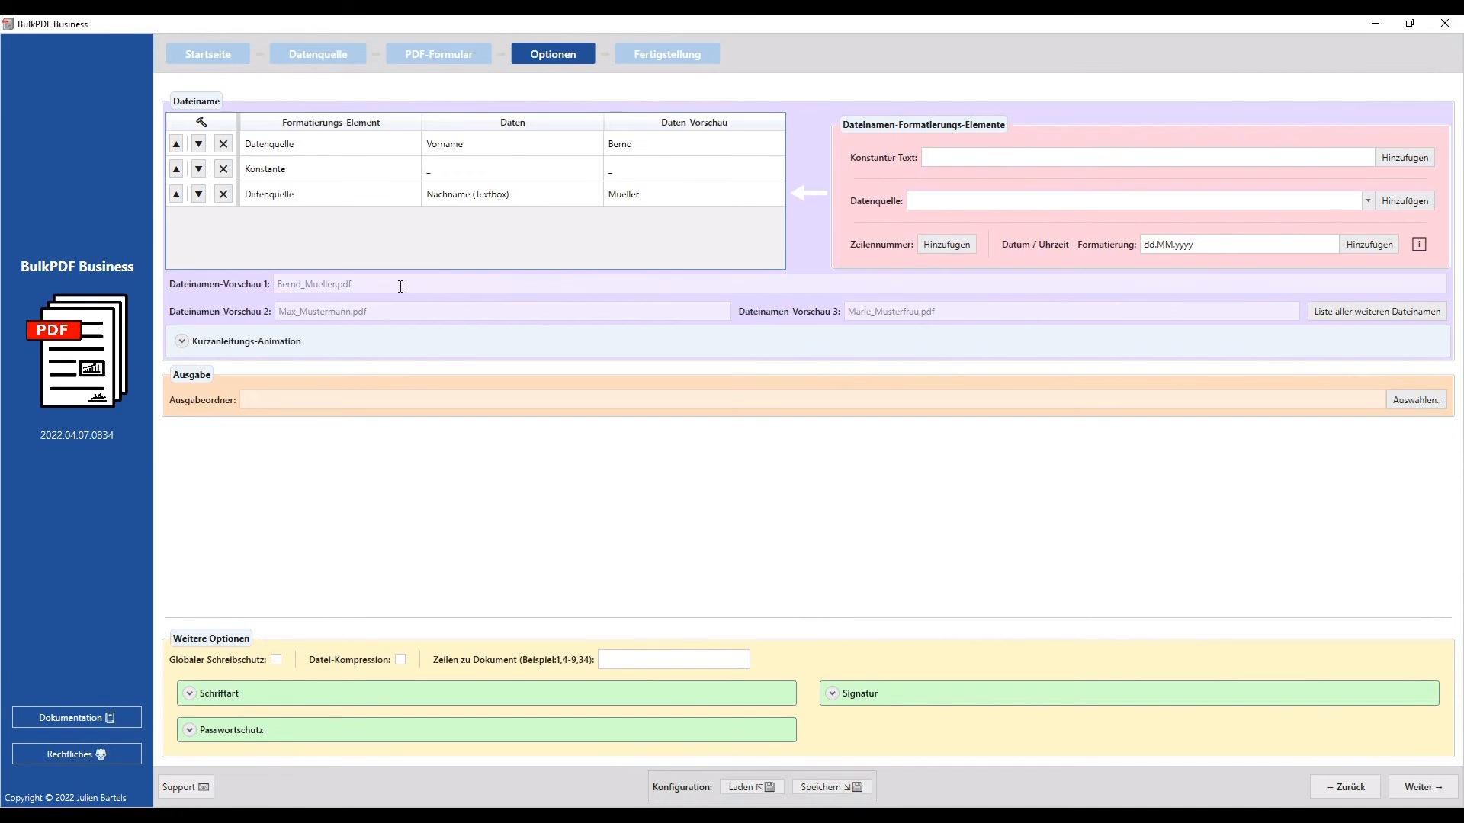
Add the date in the format dd.MM.yyyy to the file name
{"action": "left_click", "coordinate": [1358, 249]}
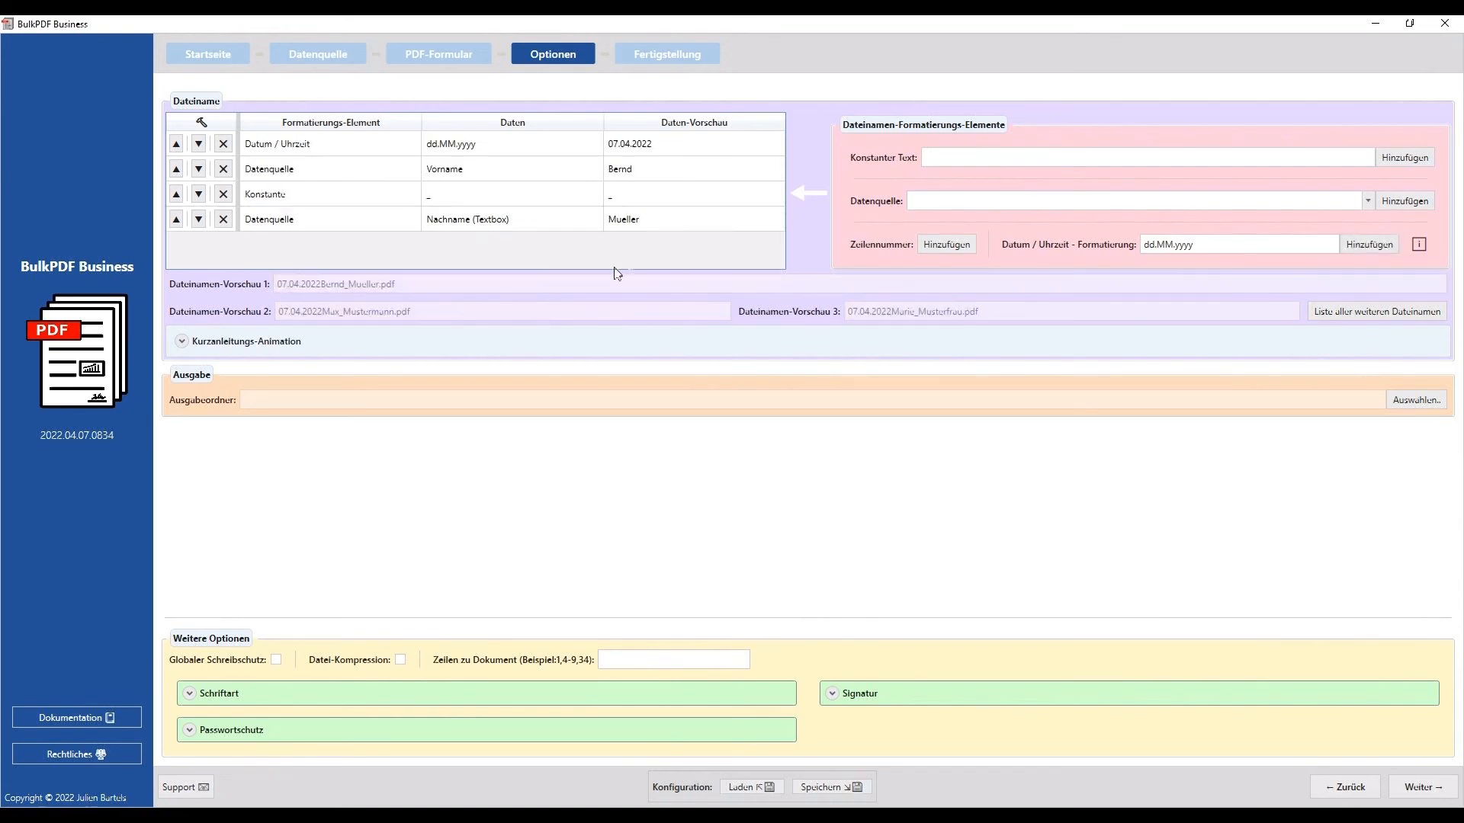
Add a constant space to the file name and place it between the date and Vorname
{"action": "left_click", "coordinate": [1030, 155]}
{"action": "left_click", "coordinate": [1420, 157]}
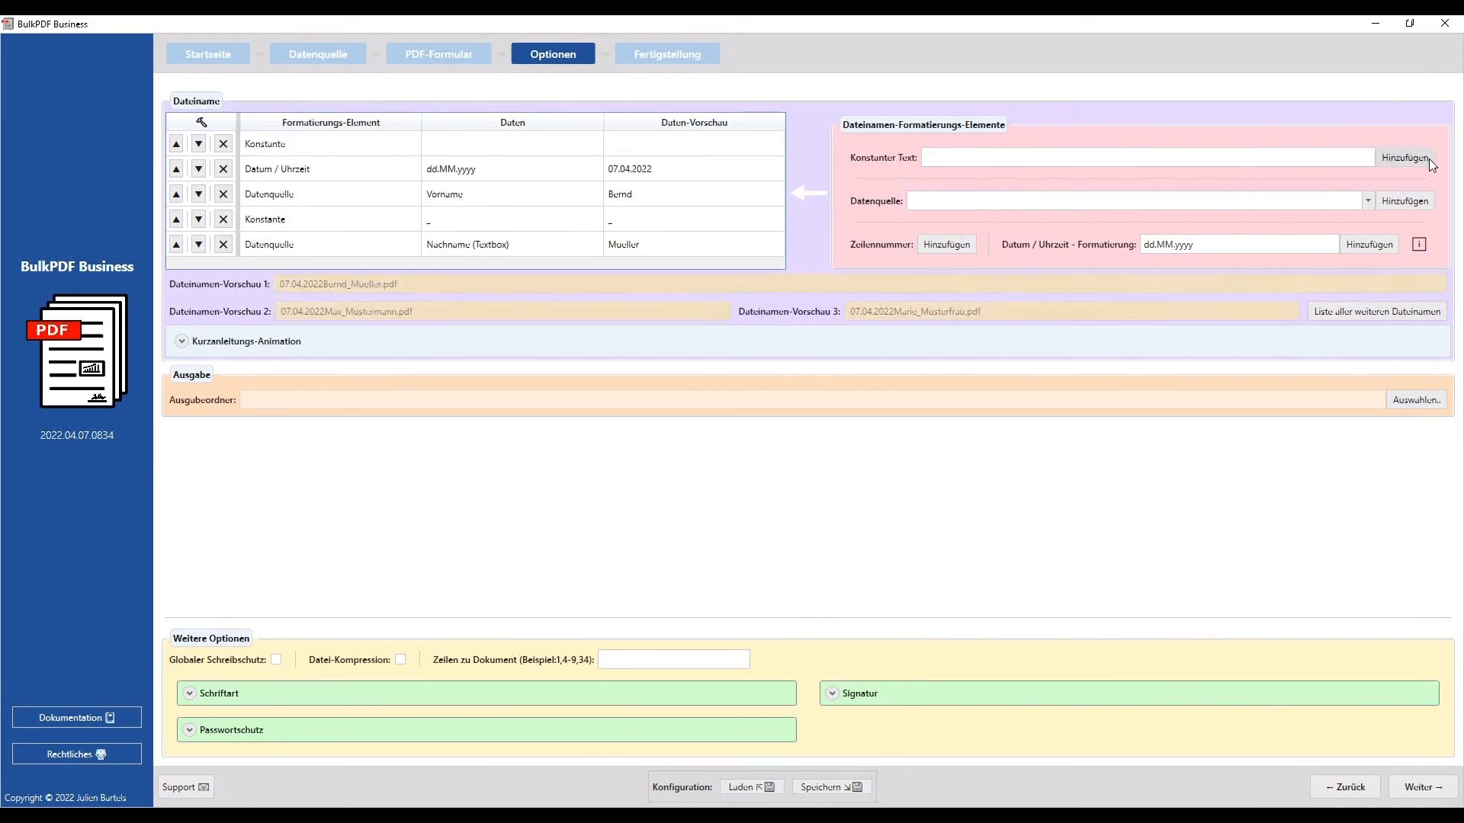
{"action": "left_click", "coordinate": [199, 143]}
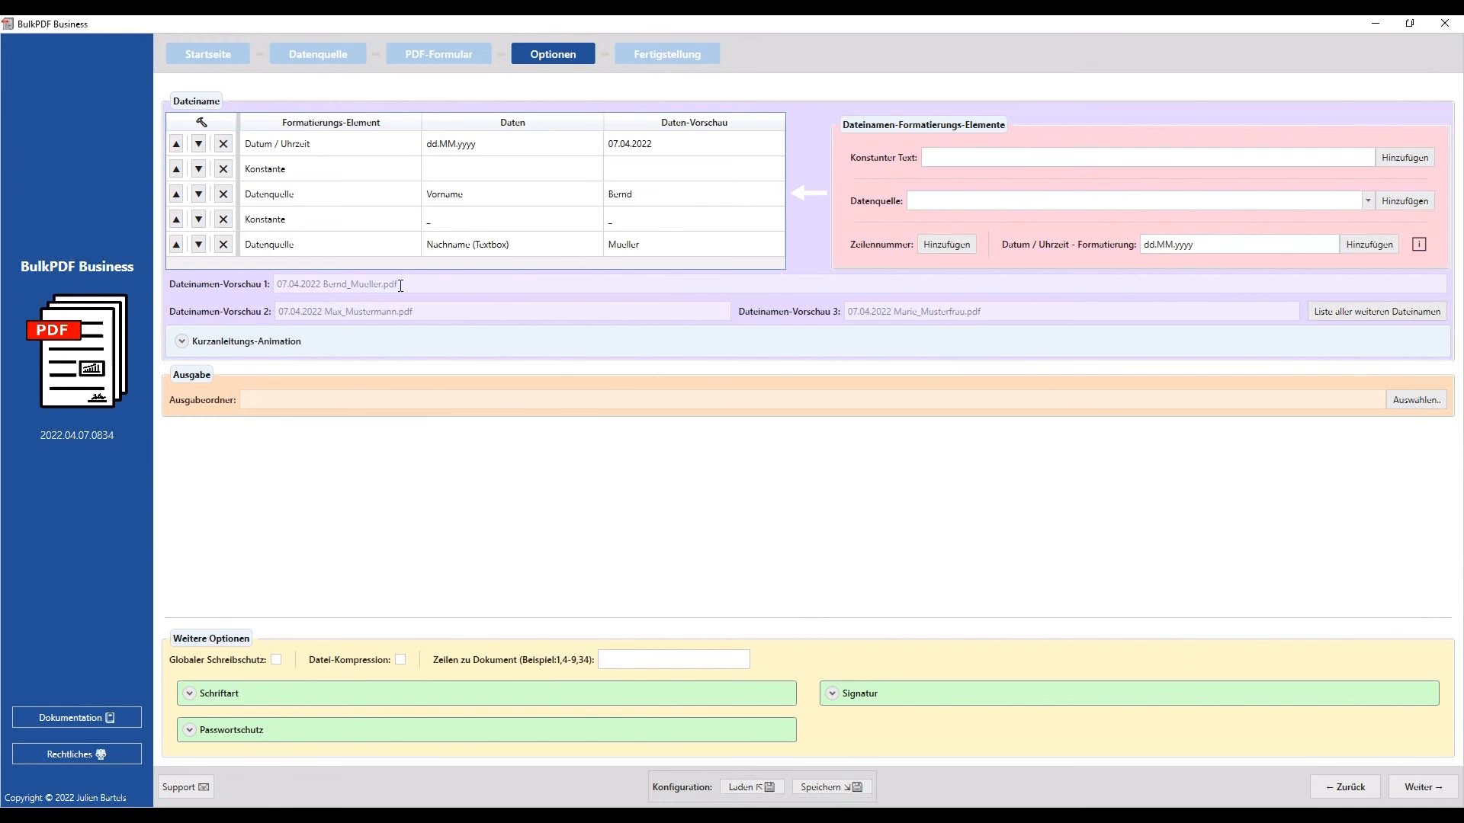
Set the output folder to Downloads
{"action": "left_click", "coordinate": [1414, 398]}
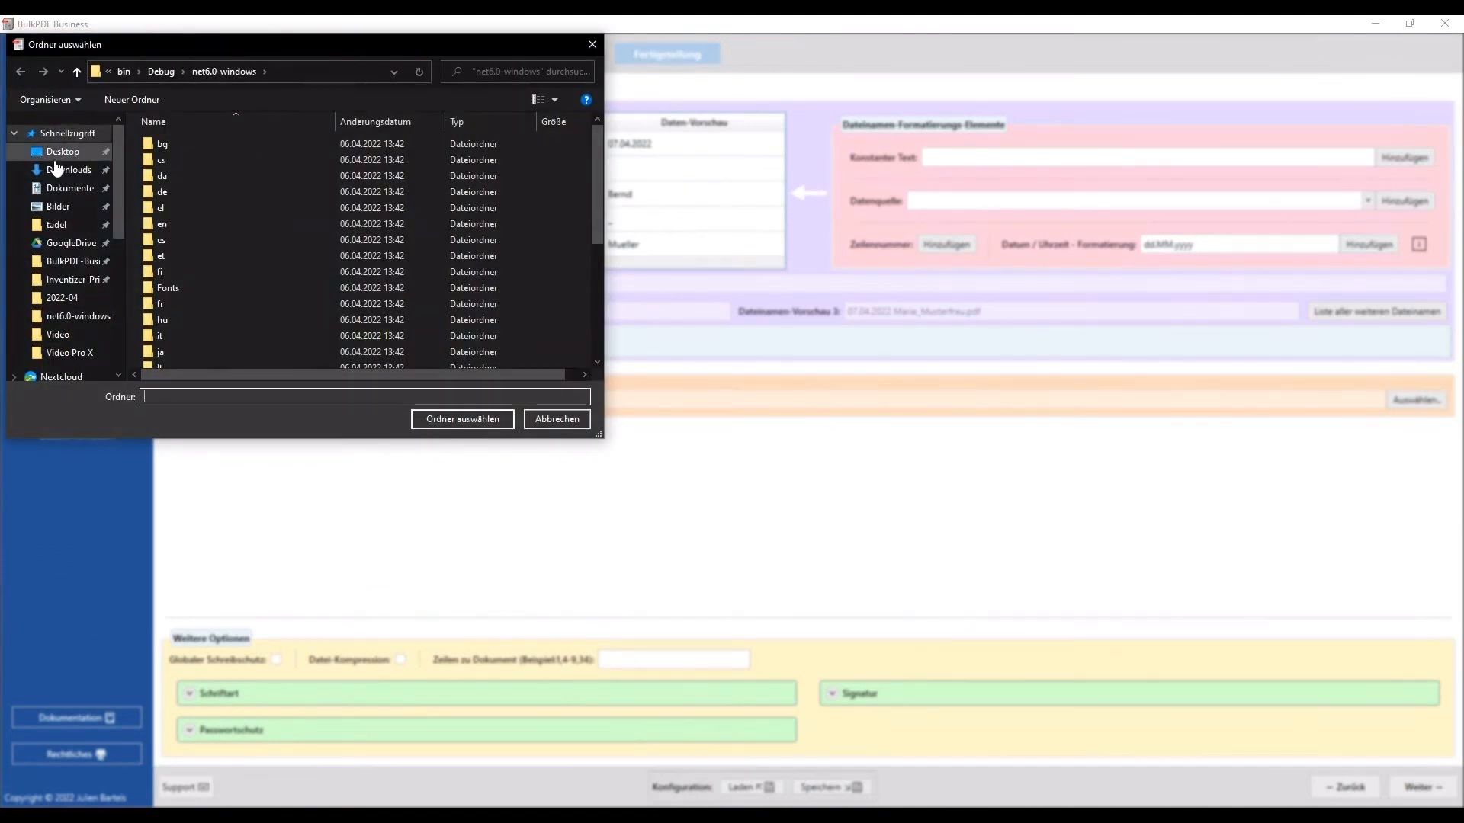
{"action": "left_click", "coordinate": [62, 151]}
{"action": "left_click", "coordinate": [68, 169]}
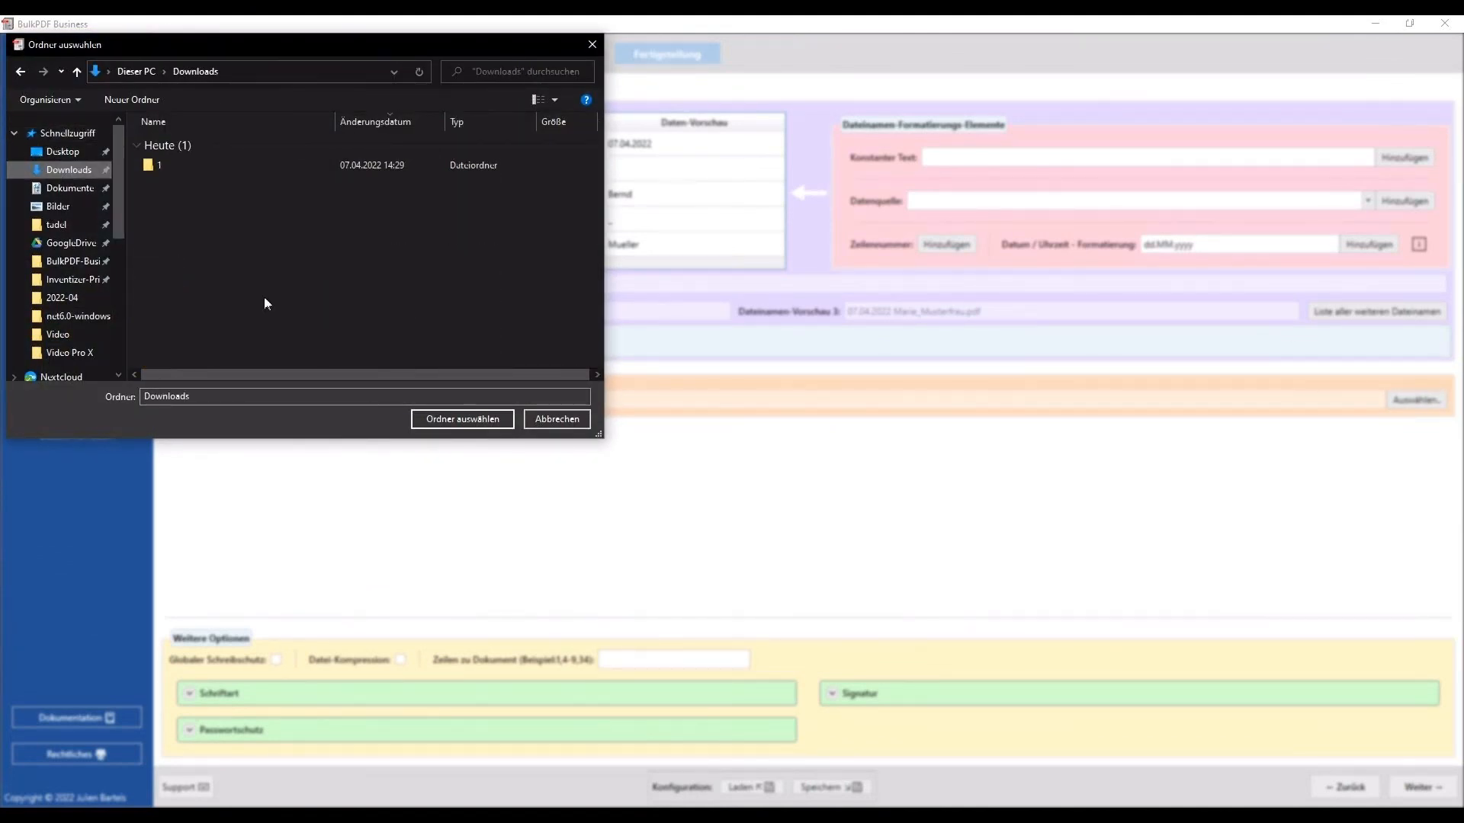
{"action": "left_click", "coordinate": [455, 418]}
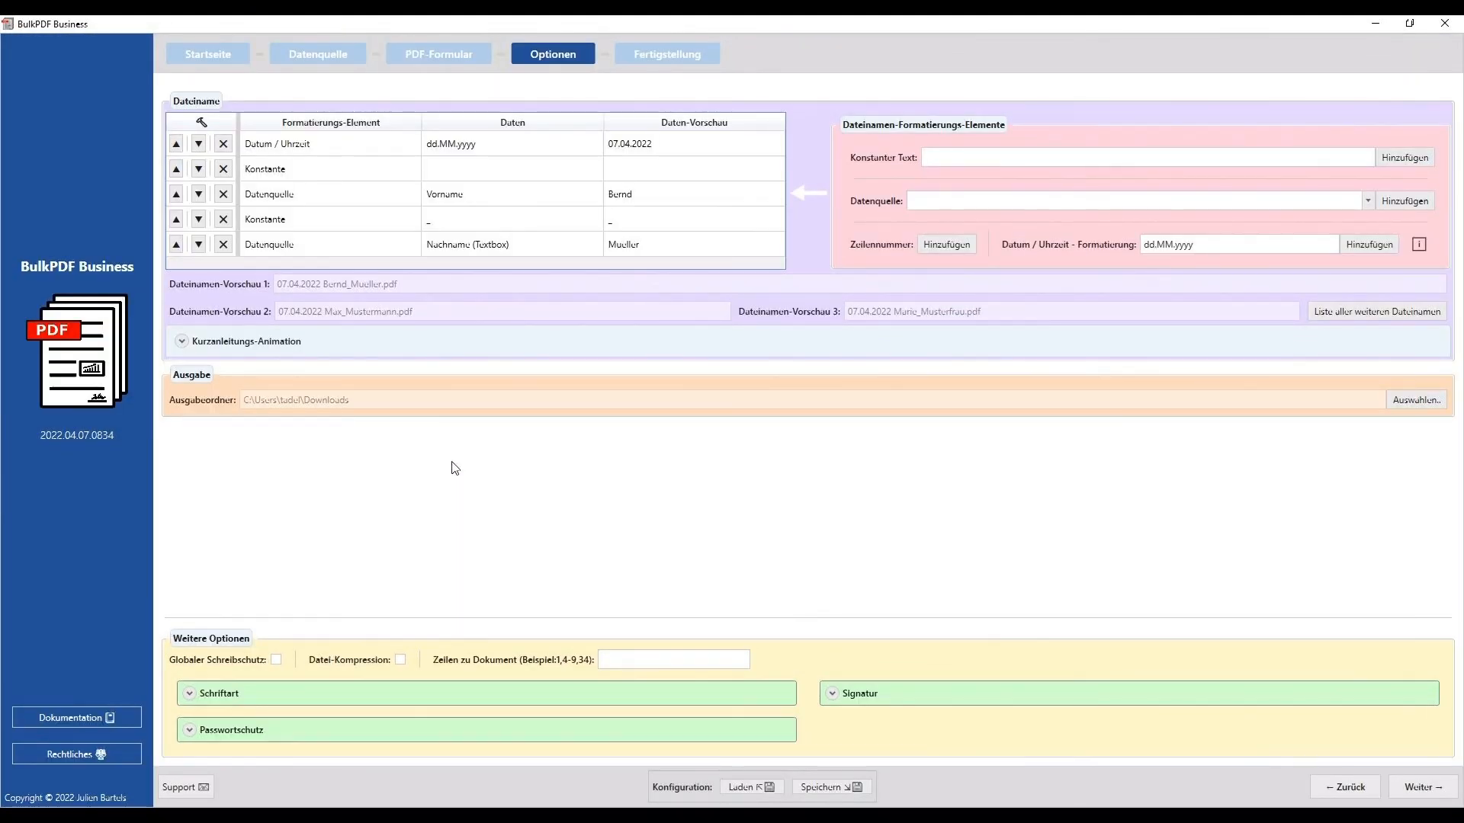
Go on to the completion page, create the PDF files with the current configuration and leave the output folder window
{"action": "left_click", "coordinate": [1415, 788]}
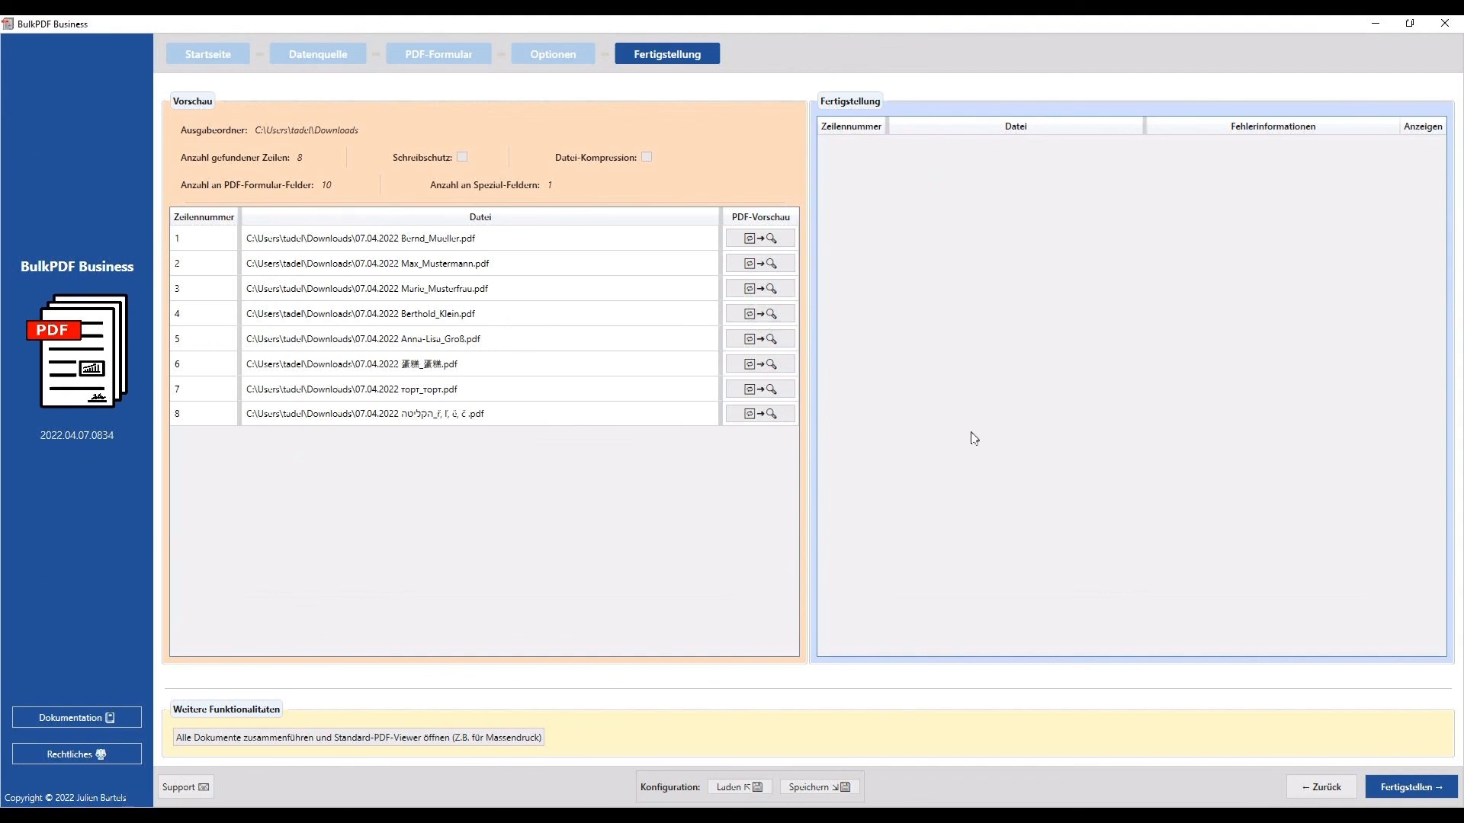
{"action": "left_click", "coordinate": [1379, 783]}
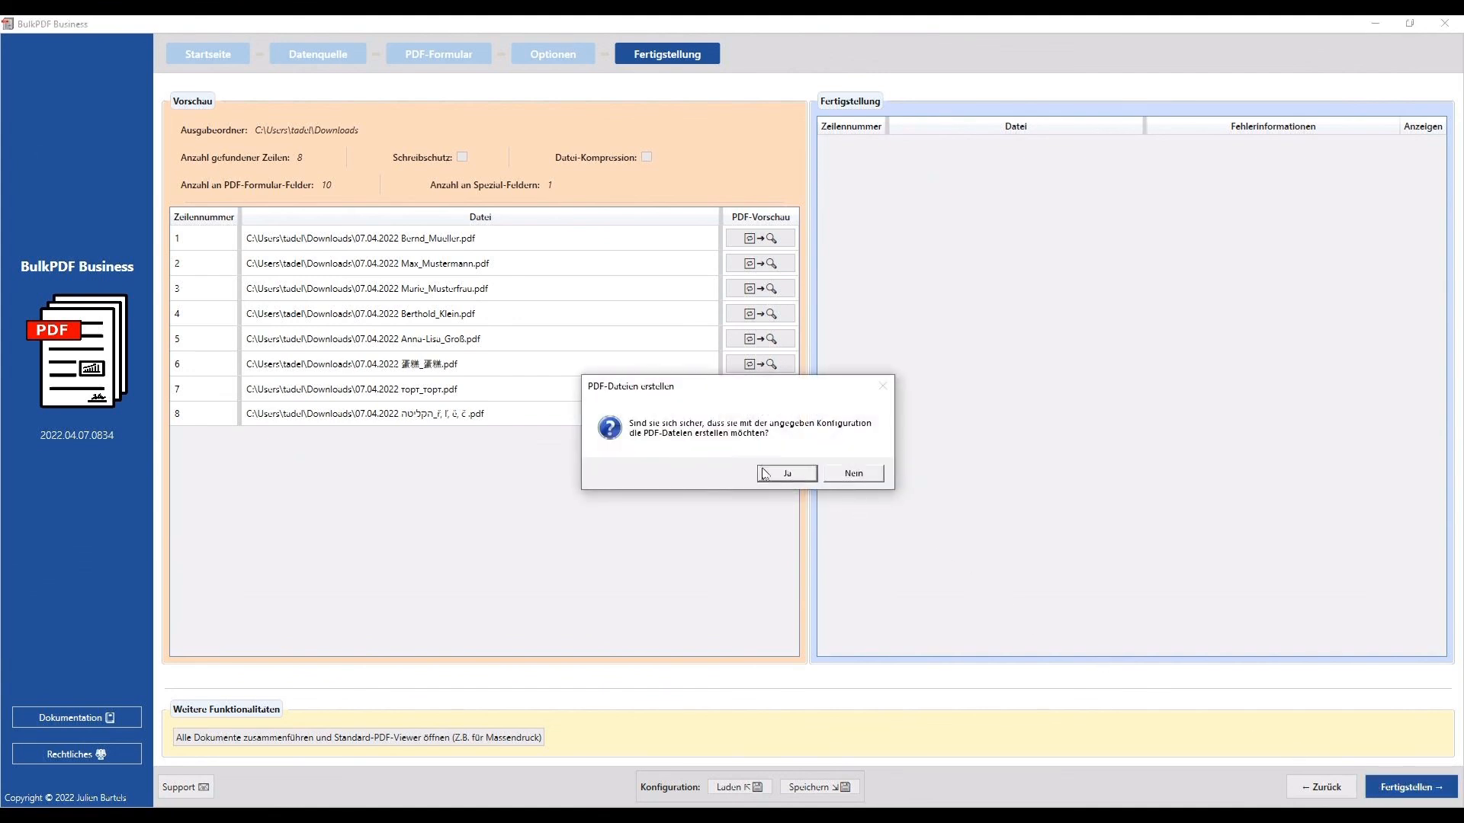
{"action": "left_click", "coordinate": [764, 473]}
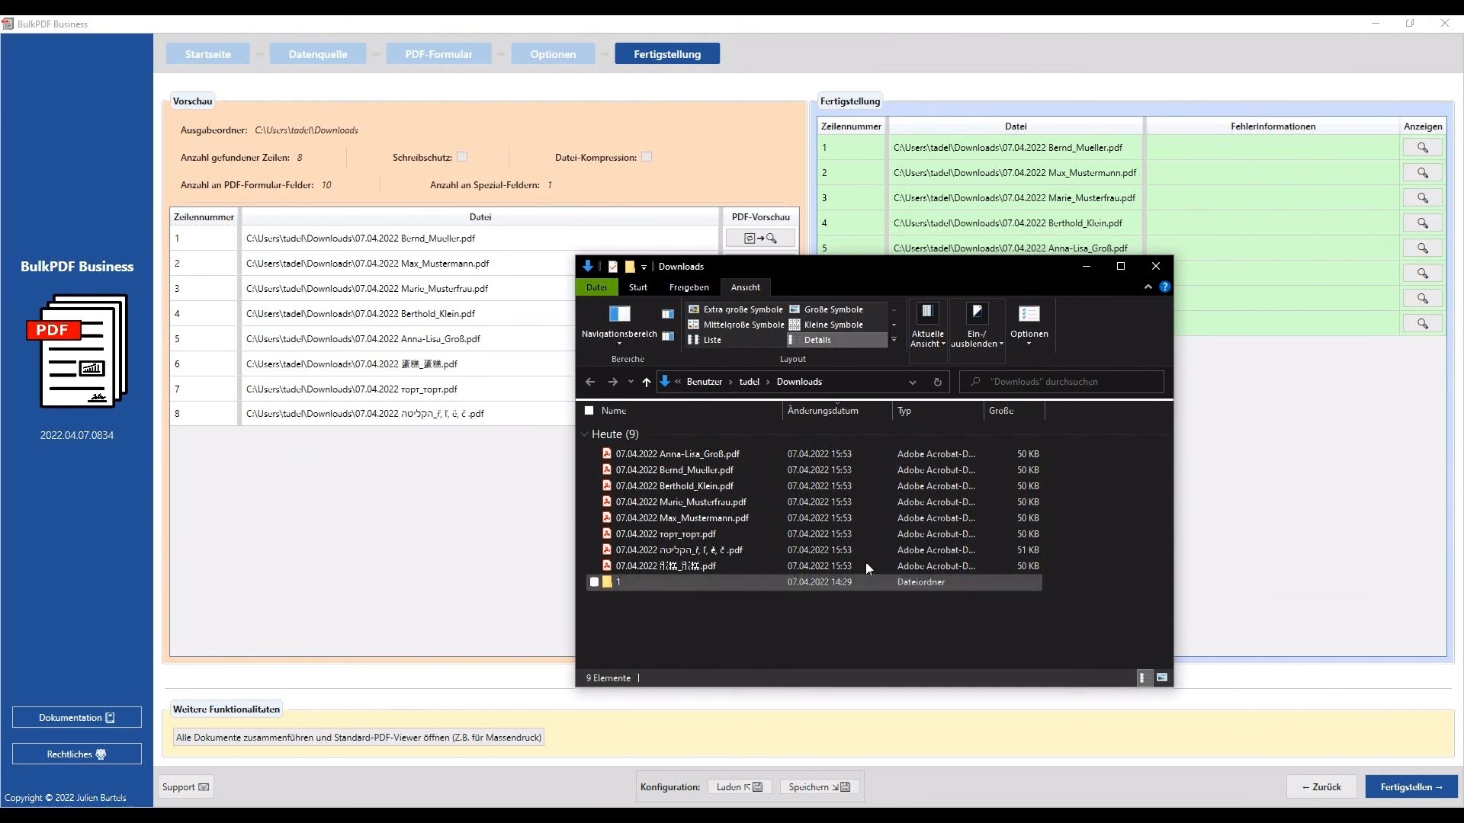
{"action": "left_click", "coordinate": [1212, 386]}
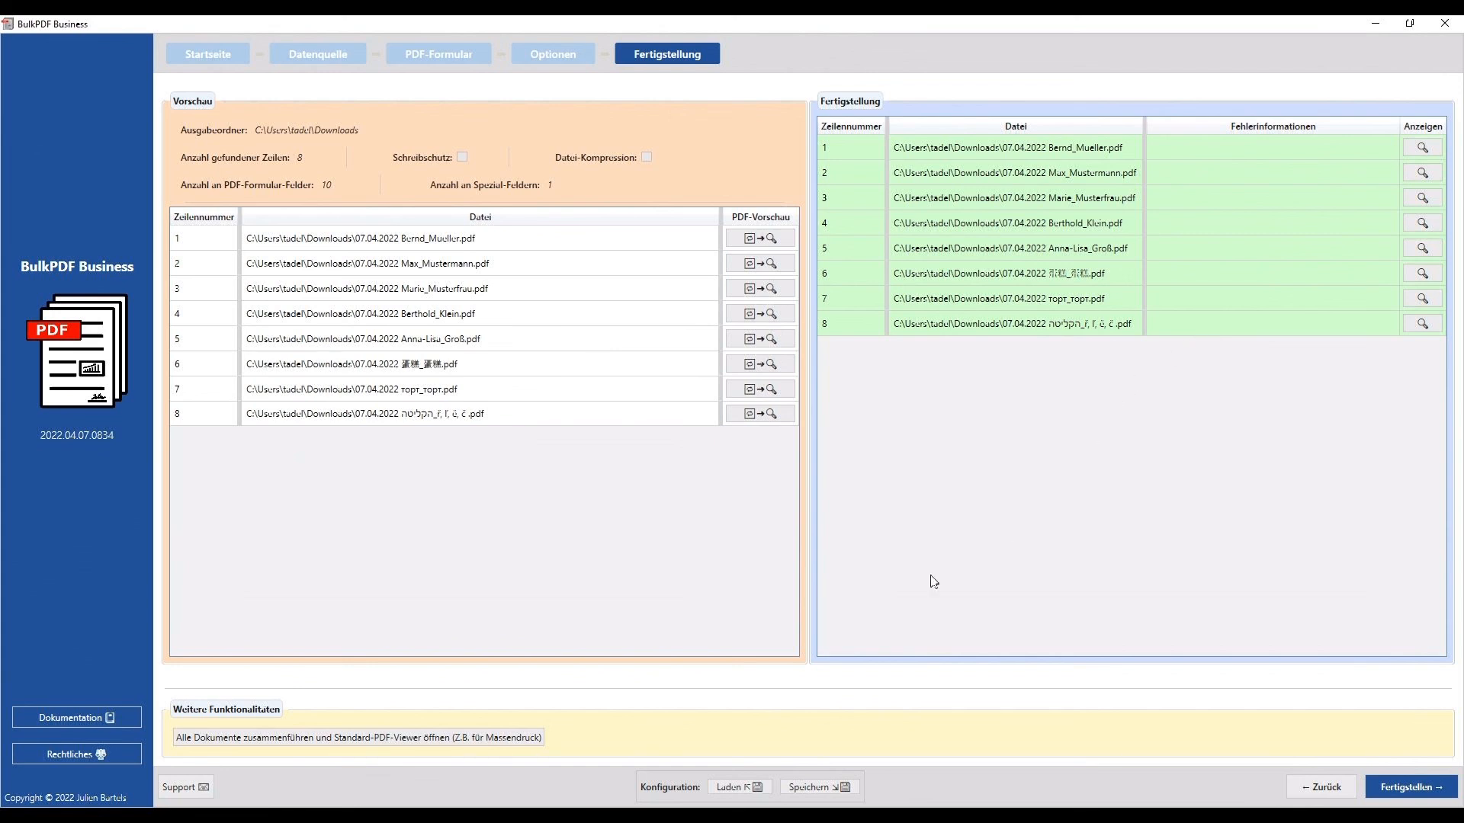
Open the created PDF of data row 2 in Acrobat Reader, examine its filled fields and QR code, and return to BulkPDF Business
{"action": "left_click", "coordinate": [318, 811]}
{"action": "double_click", "coordinate": [702, 519]}
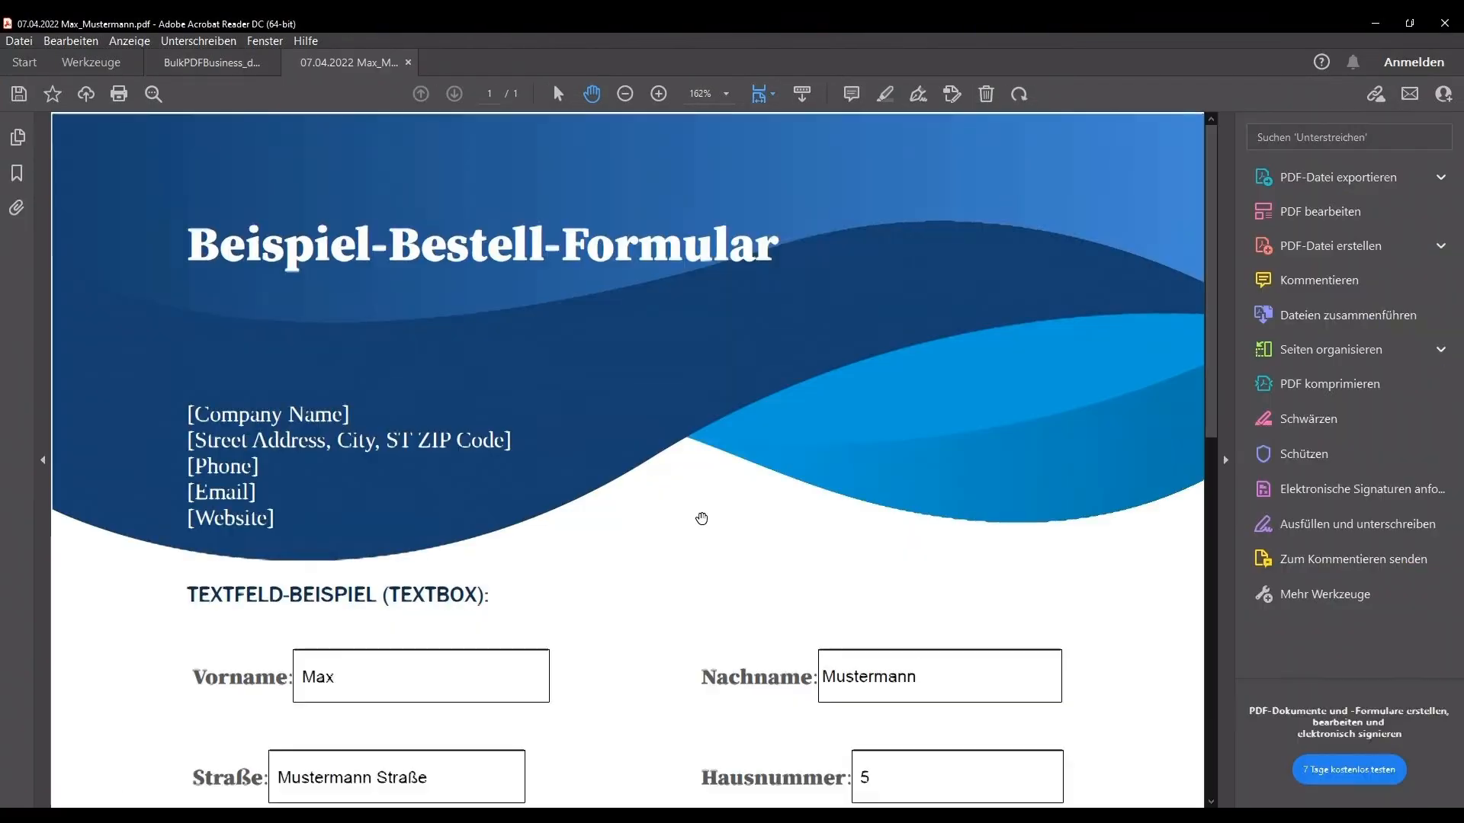
{"action": "scroll", "coordinate": [890, 561], "scroll_direction": "down", "scroll_amount": 3}
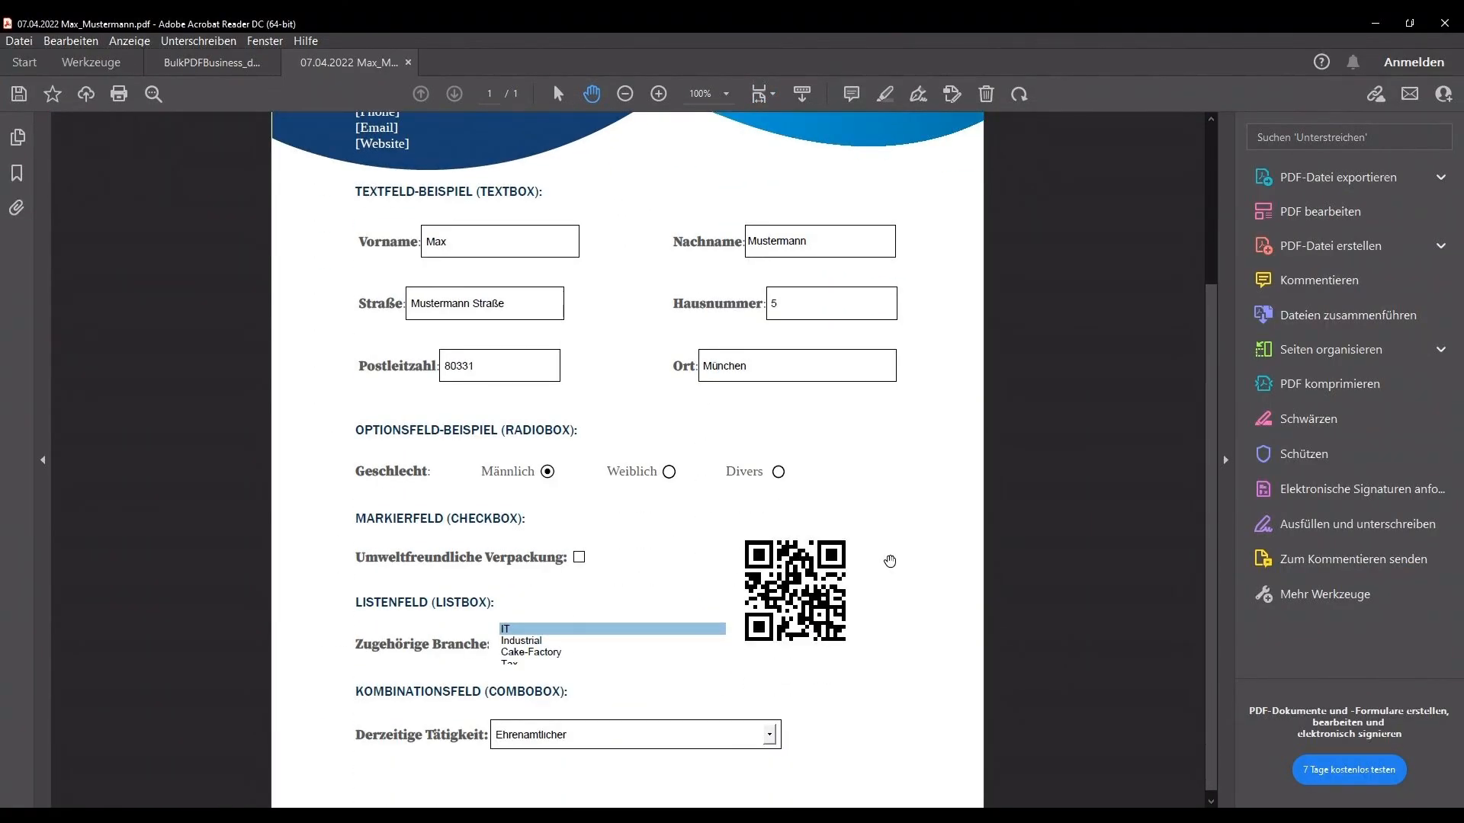
{"action": "left_click", "coordinate": [927, 814]}
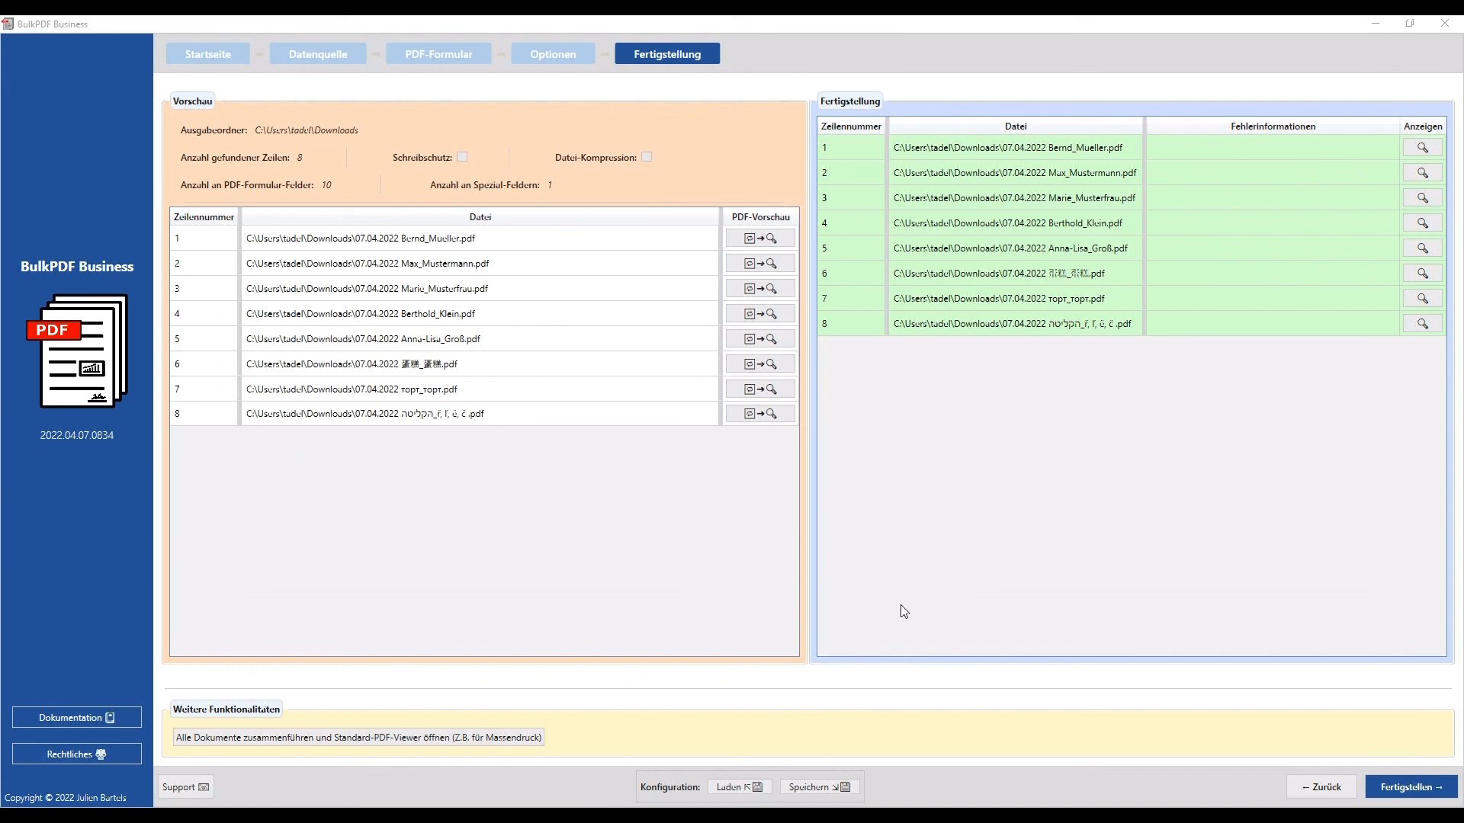
Save the configuration under the name Beispiel in the Downloads folder
{"action": "left_click", "coordinate": [804, 786]}
{"action": "type", "text": "Beispiel"}
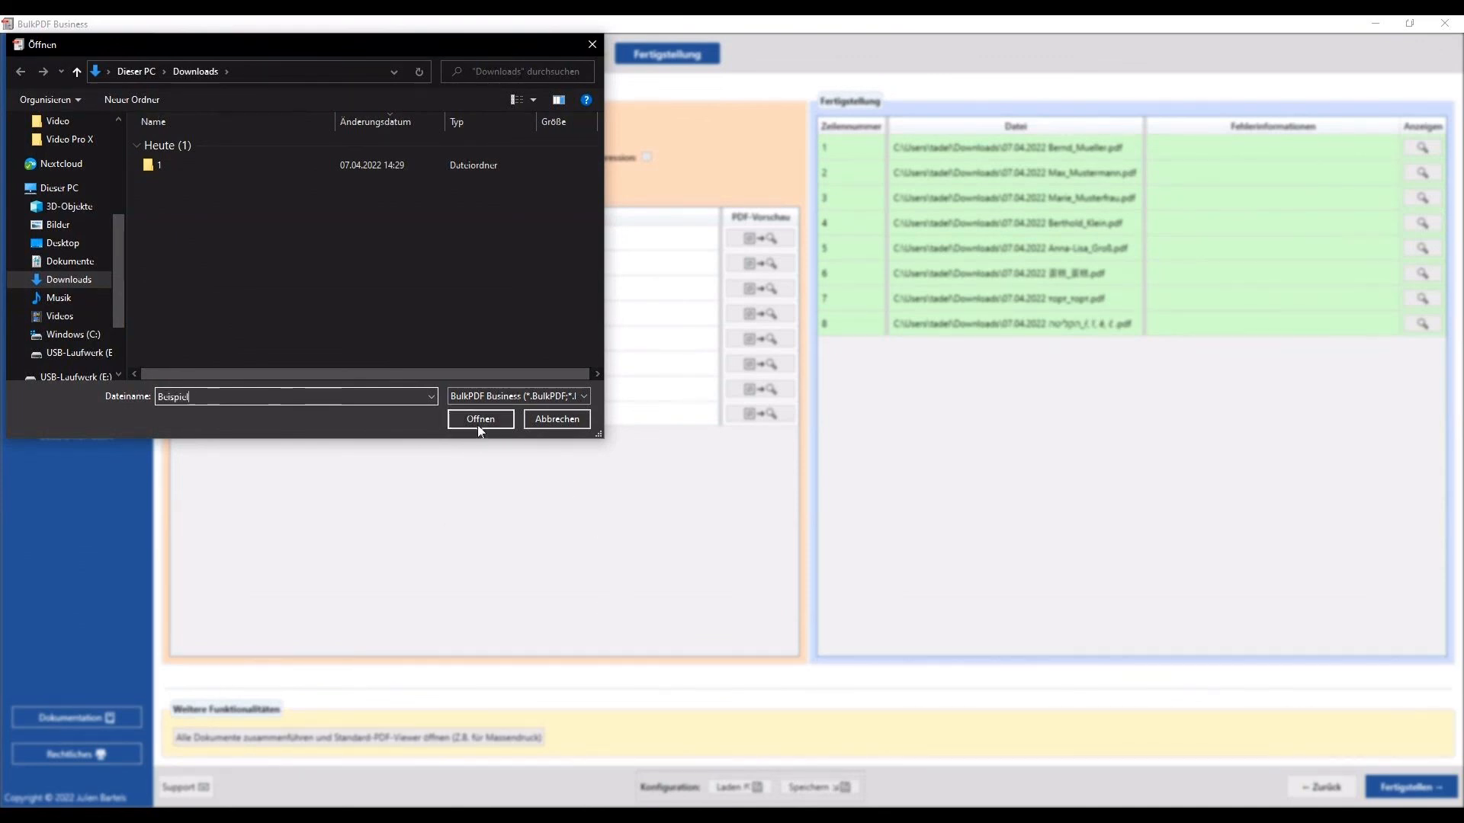
{"action": "left_click", "coordinate": [478, 420]}
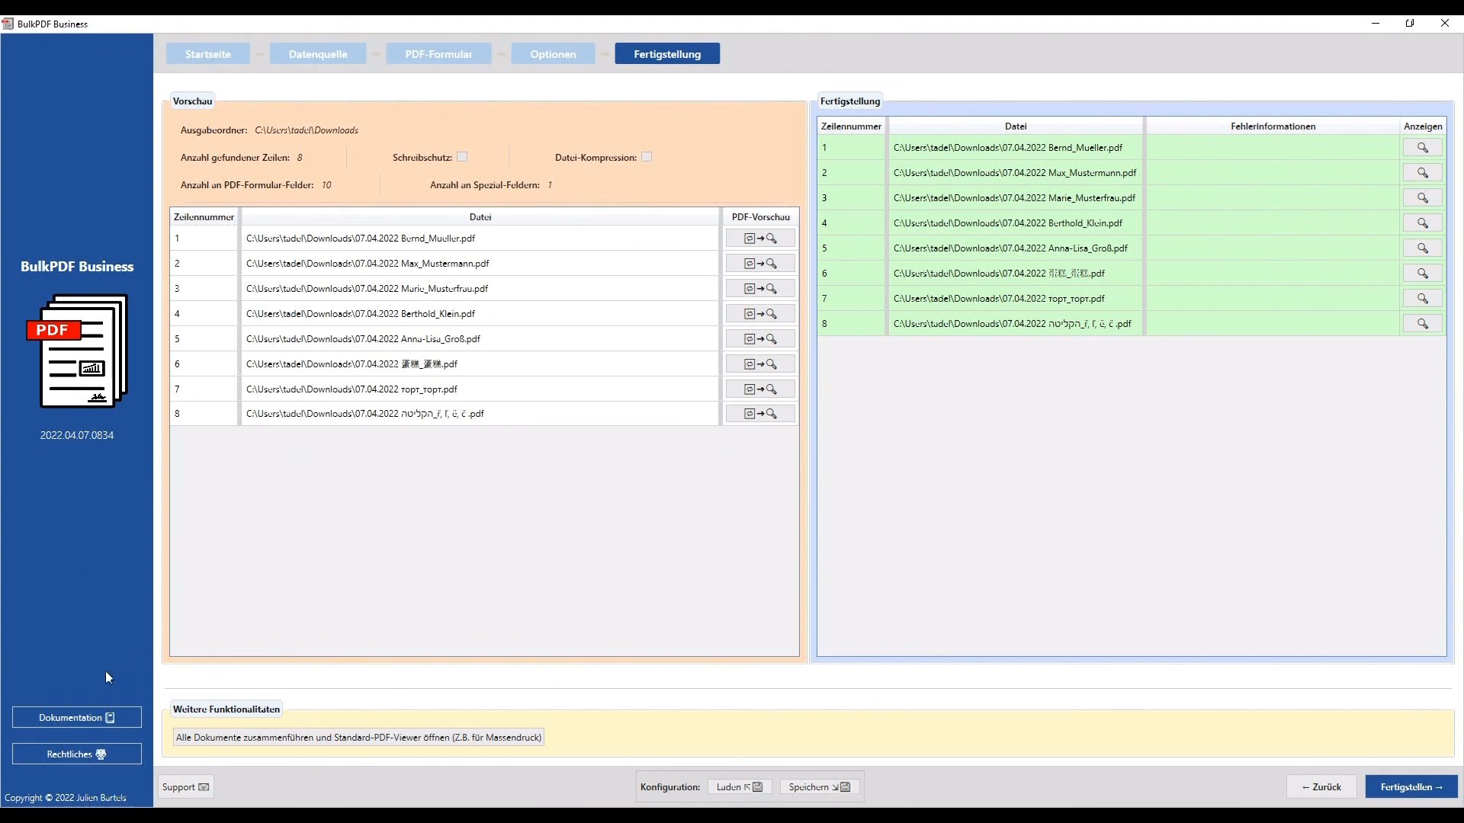
Open the BulkPDF Business documentation and maximise its window
{"action": "left_click", "coordinate": [83, 721]}
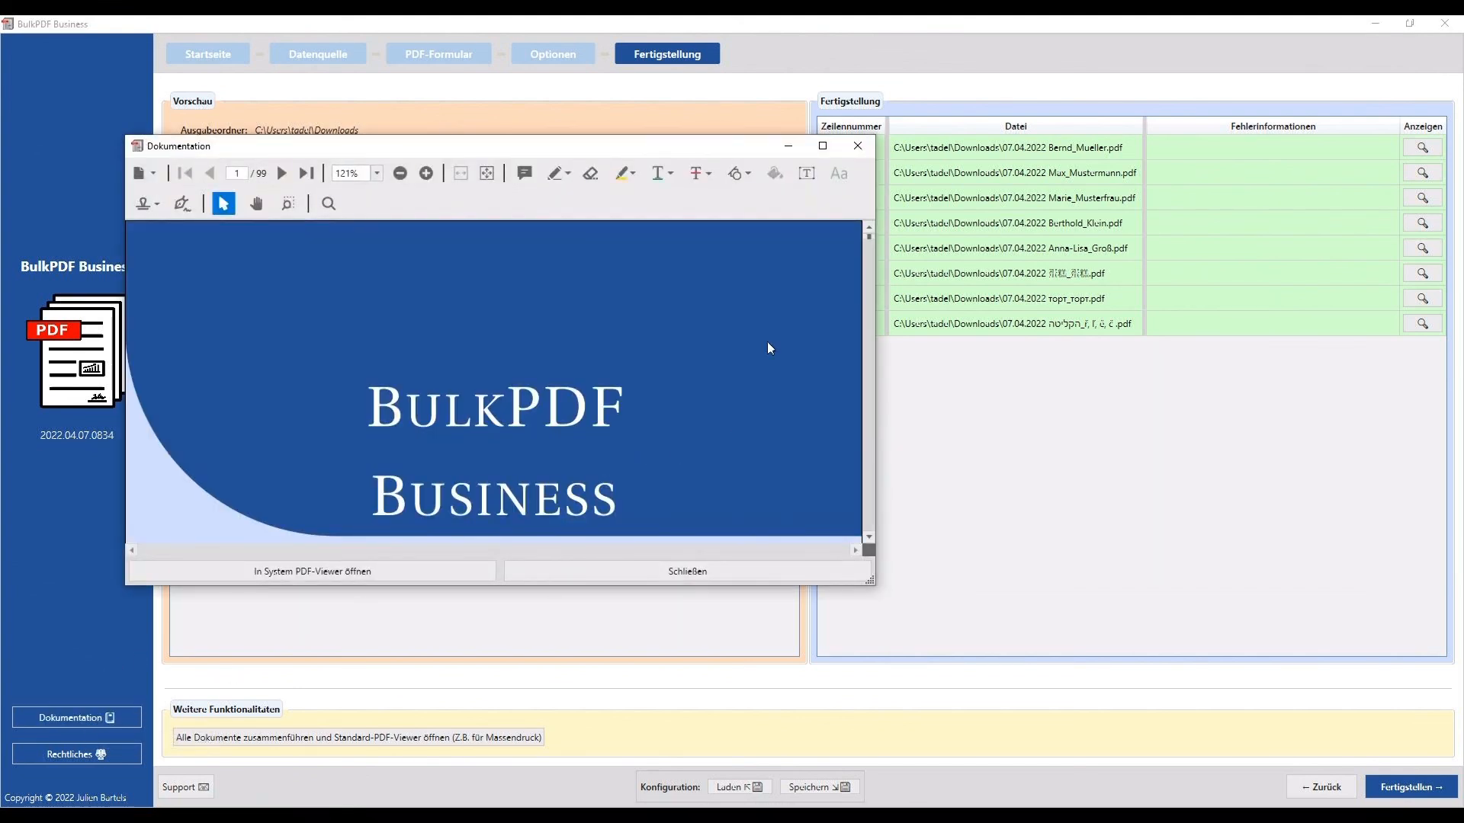
{"action": "left_click", "coordinate": [823, 146]}
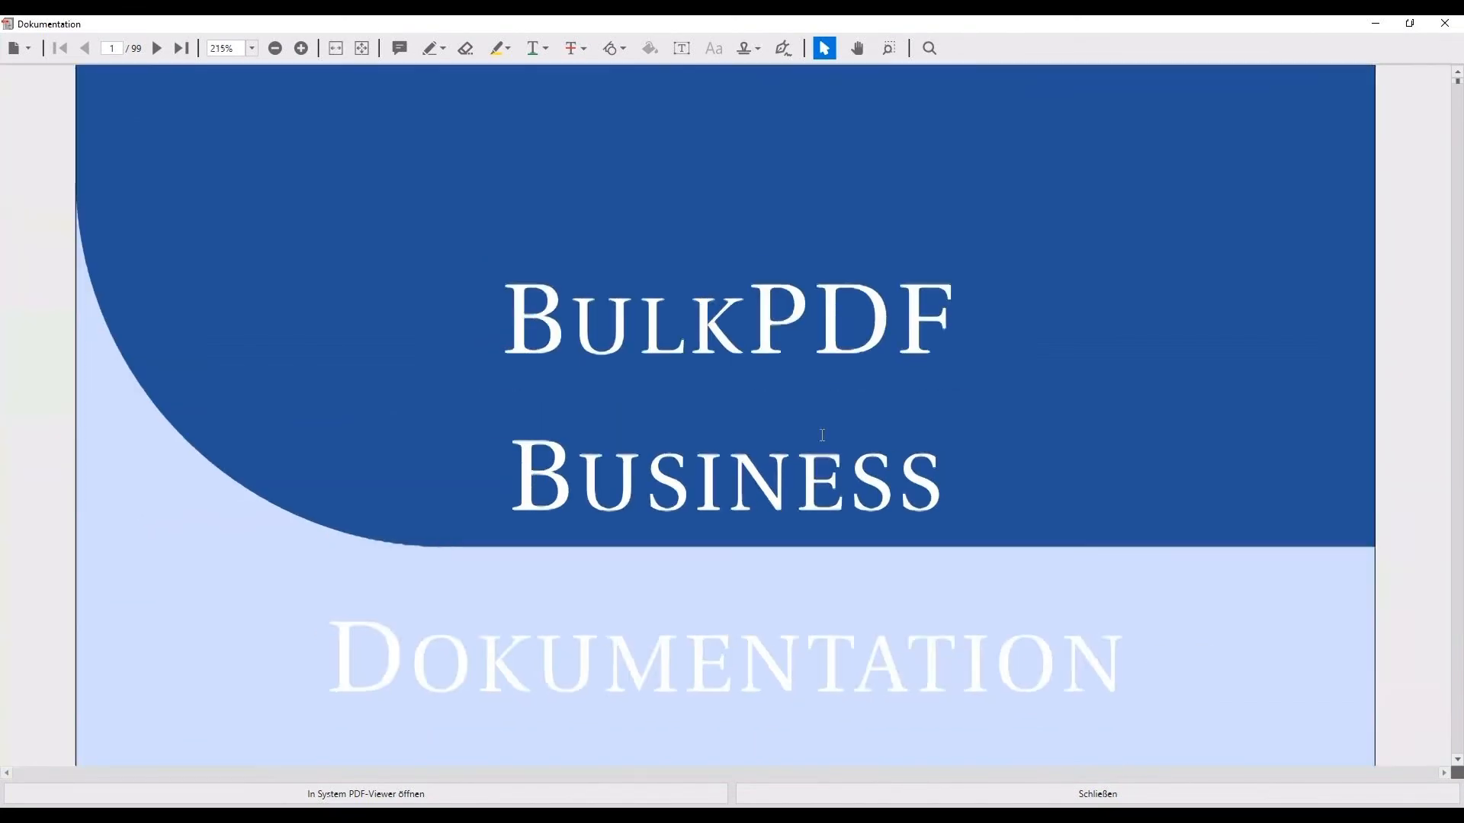